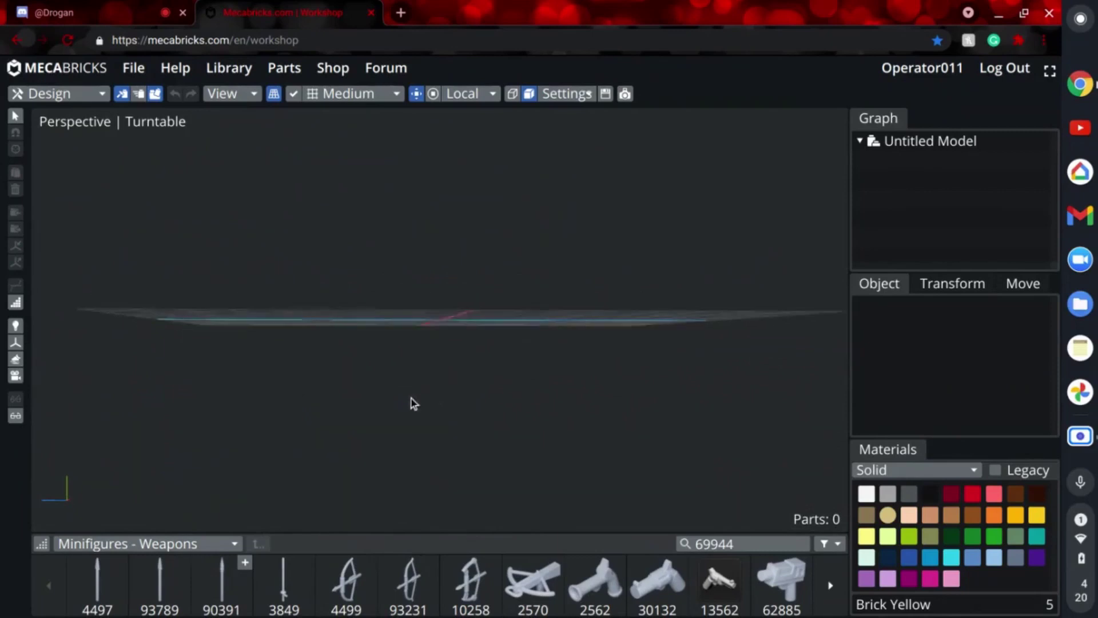
# Step: Search the parts library for 69944 and add the plain Macuahuitl to the empty model
pyautogui.scroll(3, 516, 423)
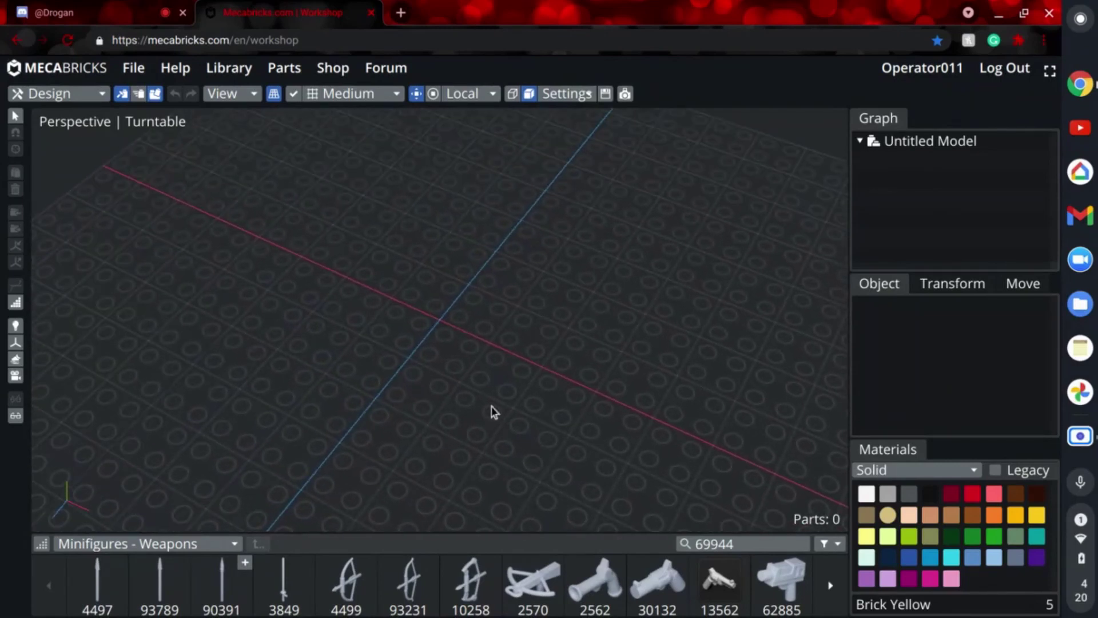
pyautogui.moveTo(486, 389)
pyautogui.mouseDown()
pyautogui.moveTo(430, 414)
pyautogui.moveTo(395, 390)
pyautogui.moveTo(493, 379)
pyautogui.mouseUp()
pyautogui.scroll(2, 493, 379)
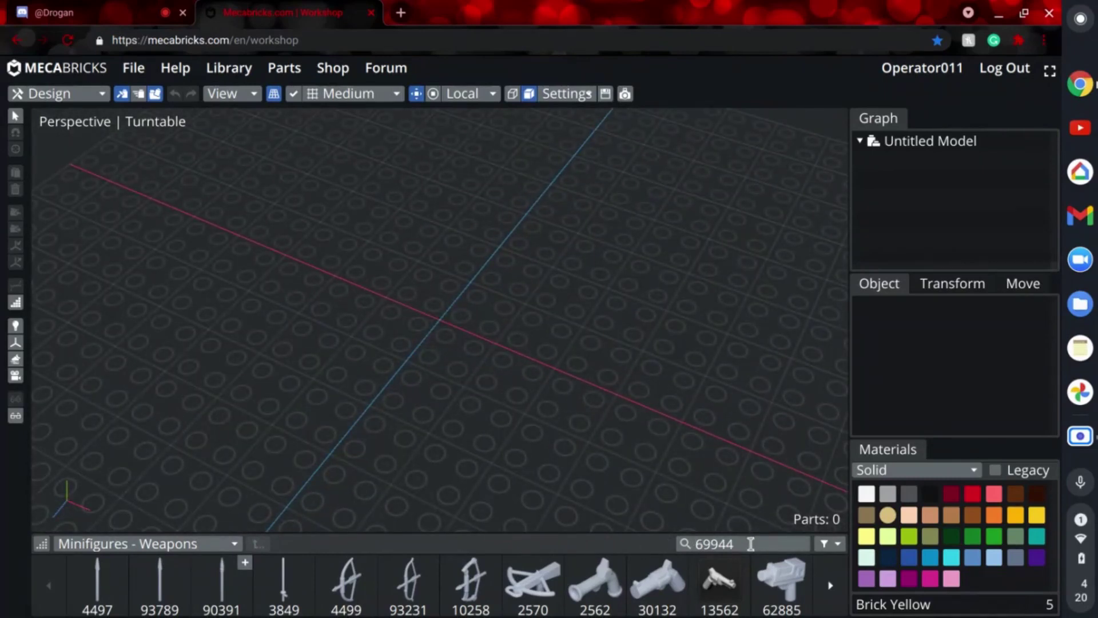
pyautogui.press('Return')
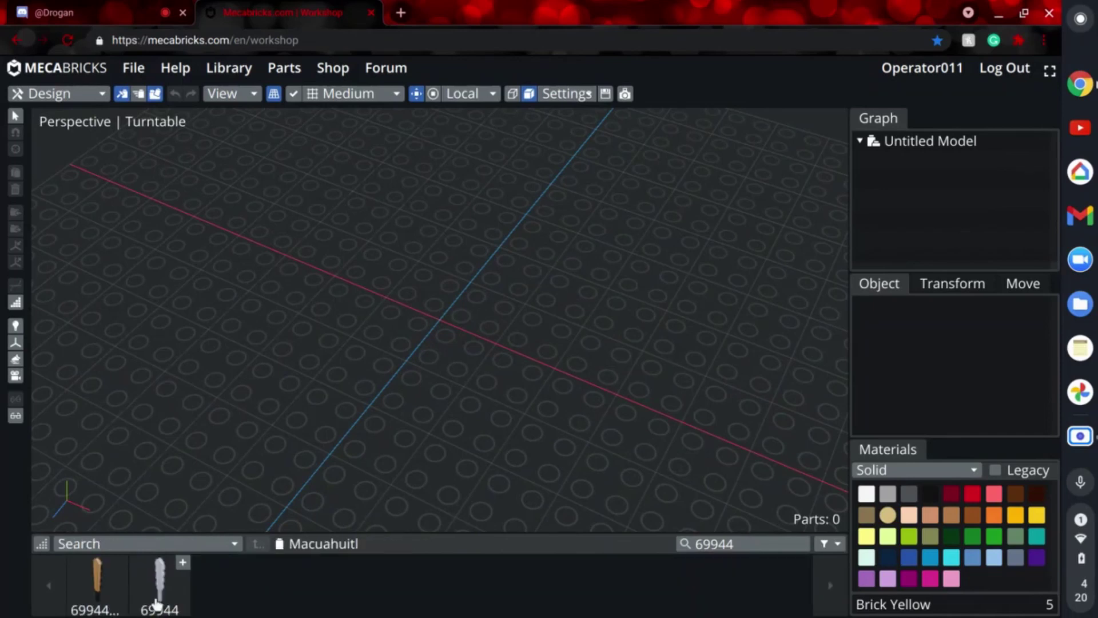
pyautogui.click(156, 600)
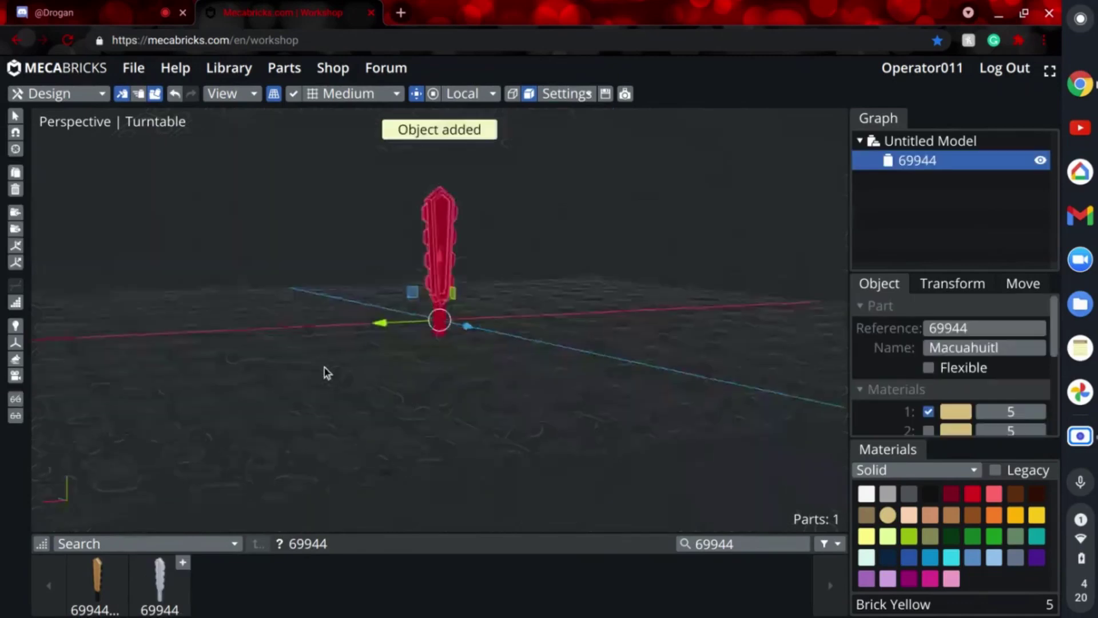
pyautogui.moveTo(435, 418); pyautogui.dragTo(388, 431, button='right')
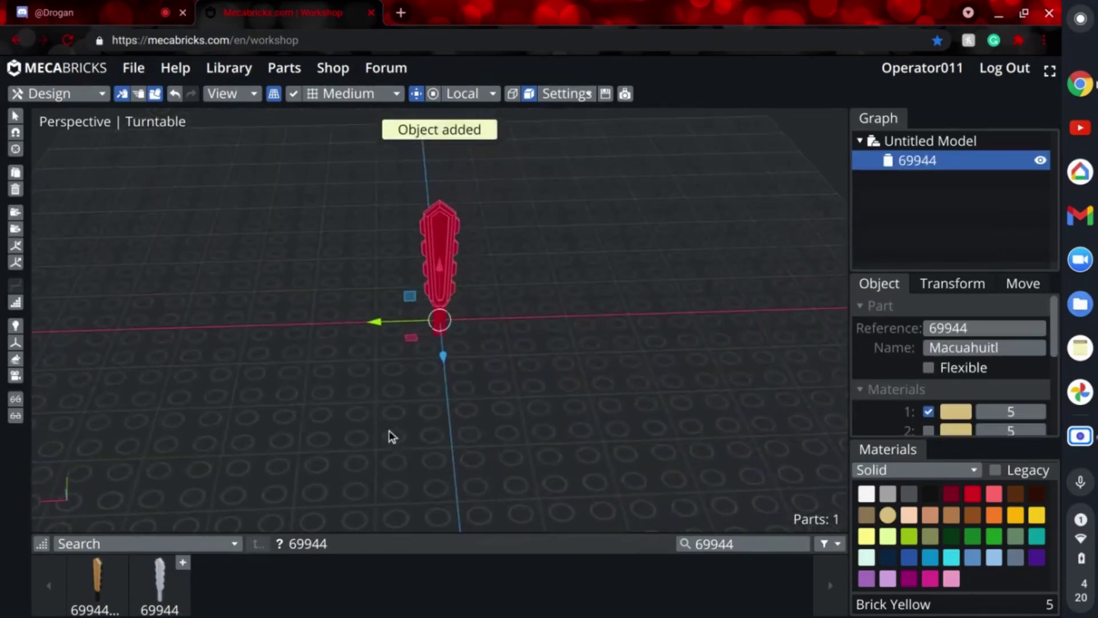
# Step: Apply pearlescent Silver Metallic to the Macuahuitl's first and second materials
pyautogui.click(869, 468)
pyautogui.click(895, 400)
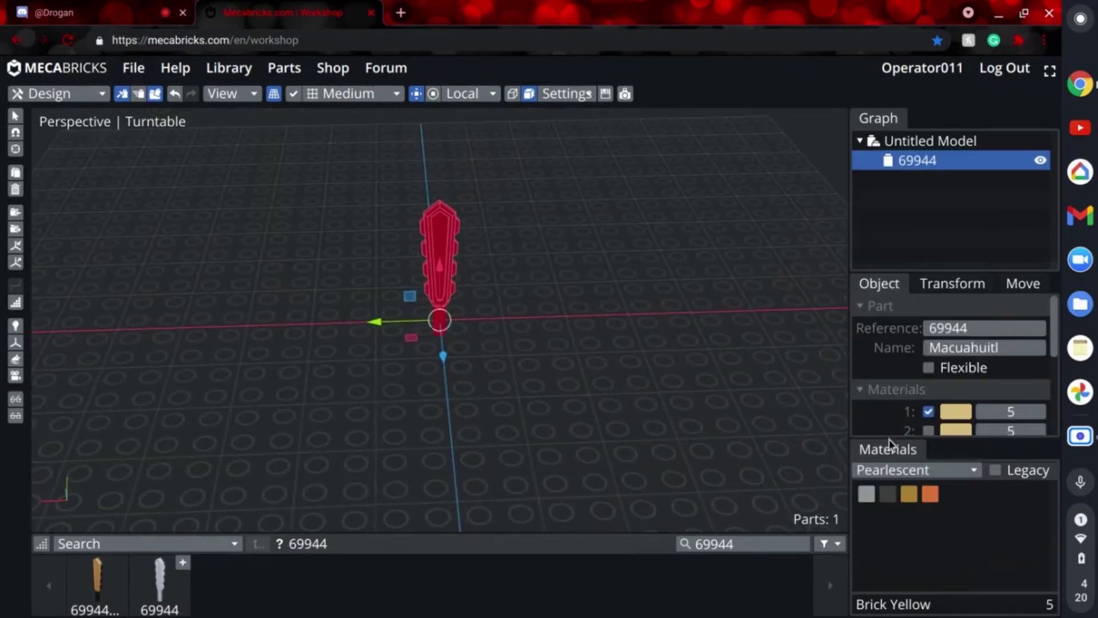
pyautogui.click(867, 494)
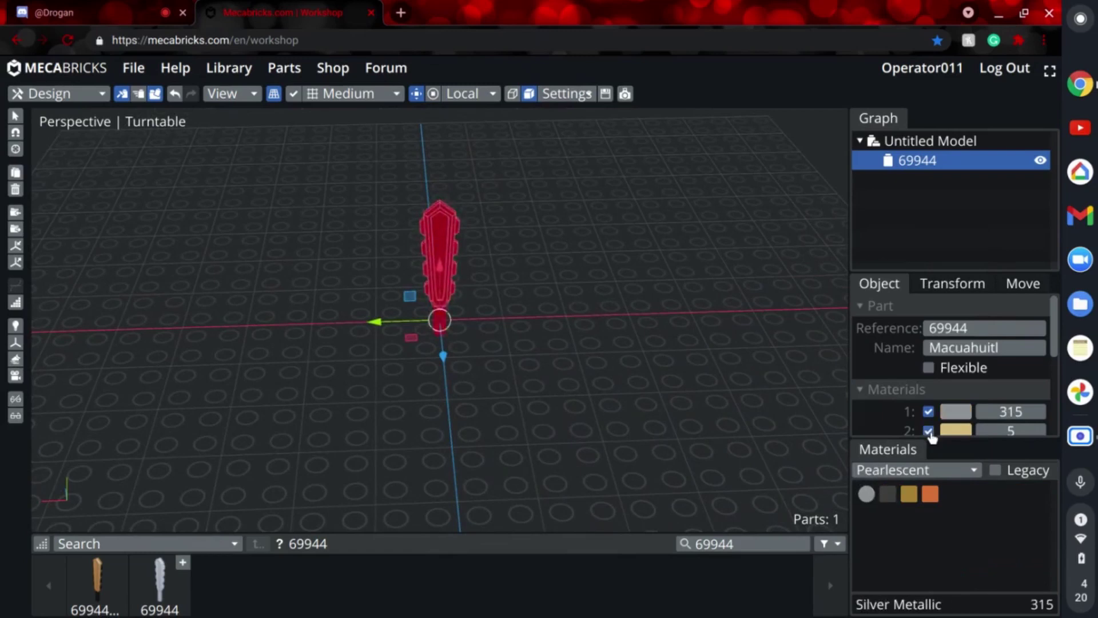
pyautogui.click(866, 494)
# Step: Recolour both of the Macuahuitl's materials with solid Black
pyautogui.click(877, 469)
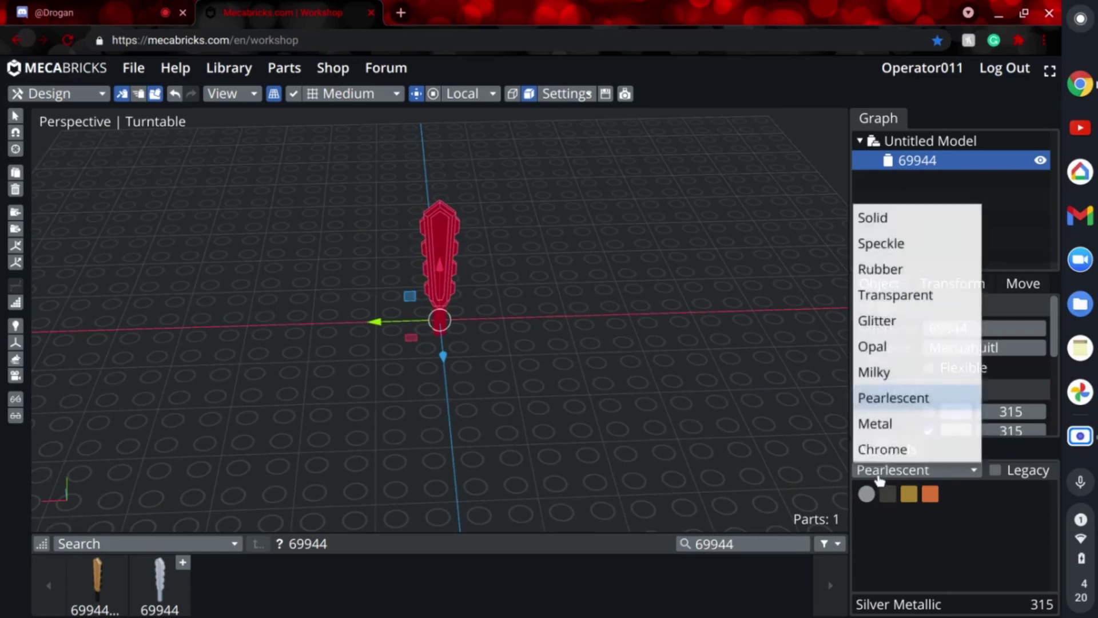
pyautogui.click(886, 219)
pyautogui.click(930, 493)
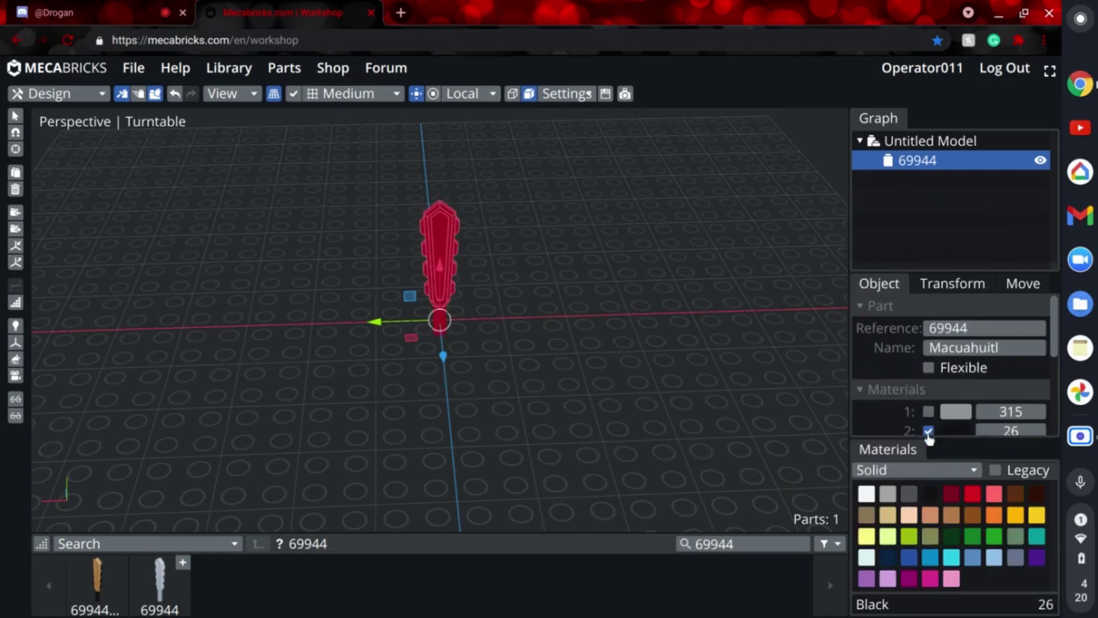
pyautogui.click(933, 496)
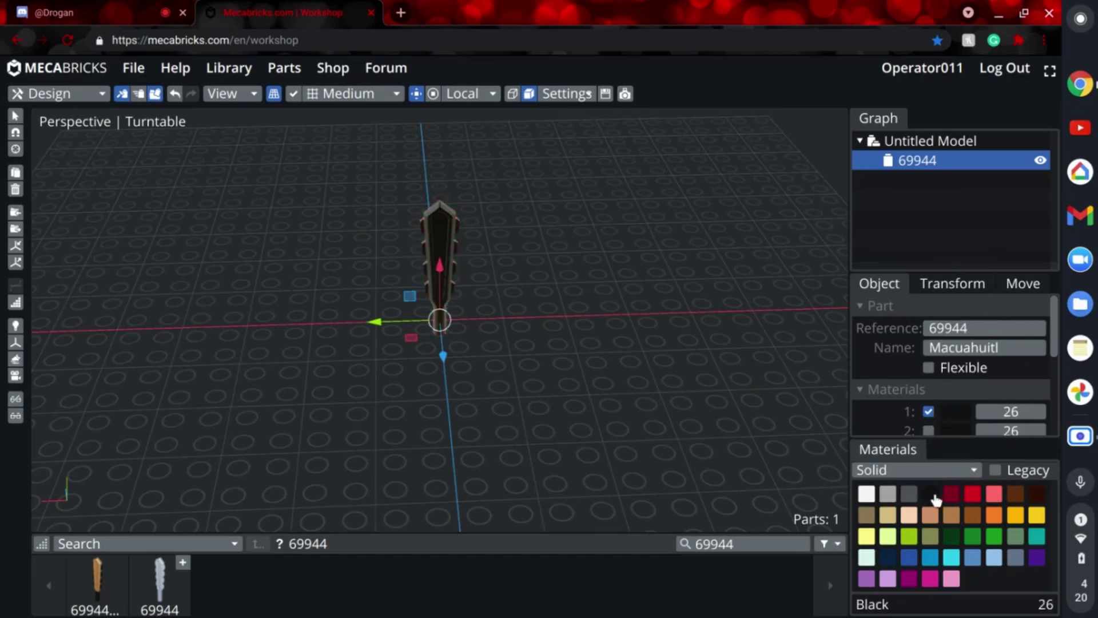
# Step: Set only the Macuahuitl's second material to pearlescent Silver Metallic
pyautogui.click(915, 470)
pyautogui.click(884, 394)
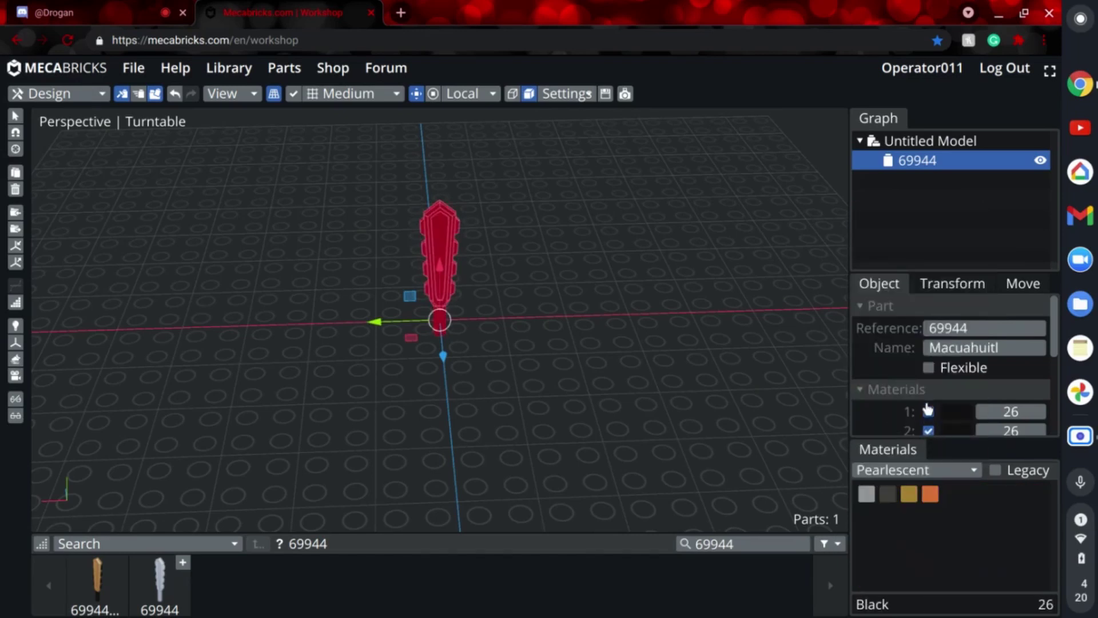
pyautogui.click(868, 496)
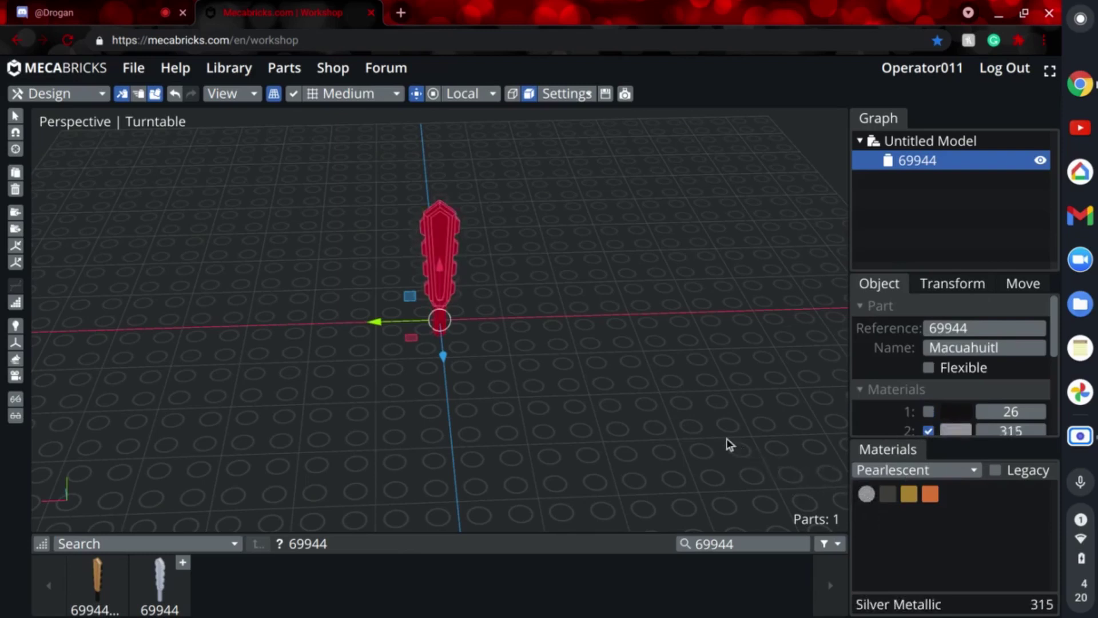
pyautogui.moveTo(727, 439); pyautogui.dragTo(502, 350)
pyautogui.scroll(5, 760, 434)
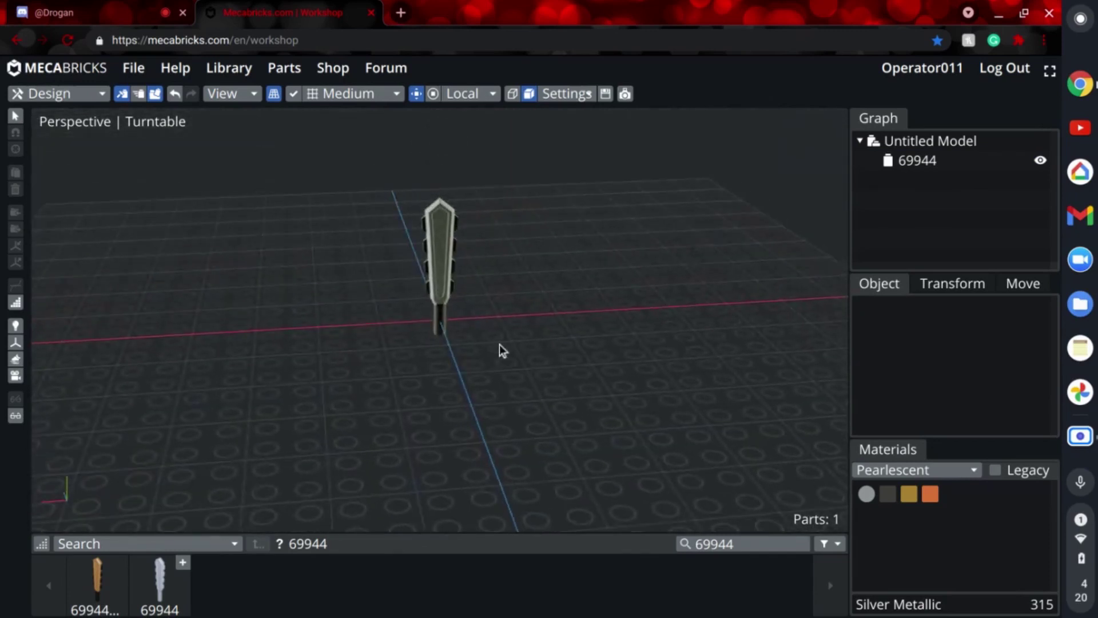
# Step: Move the Macuahuitl sideways along the red axis, off the origin, and deselect it
pyautogui.click(440, 278)
pyautogui.click(437, 274)
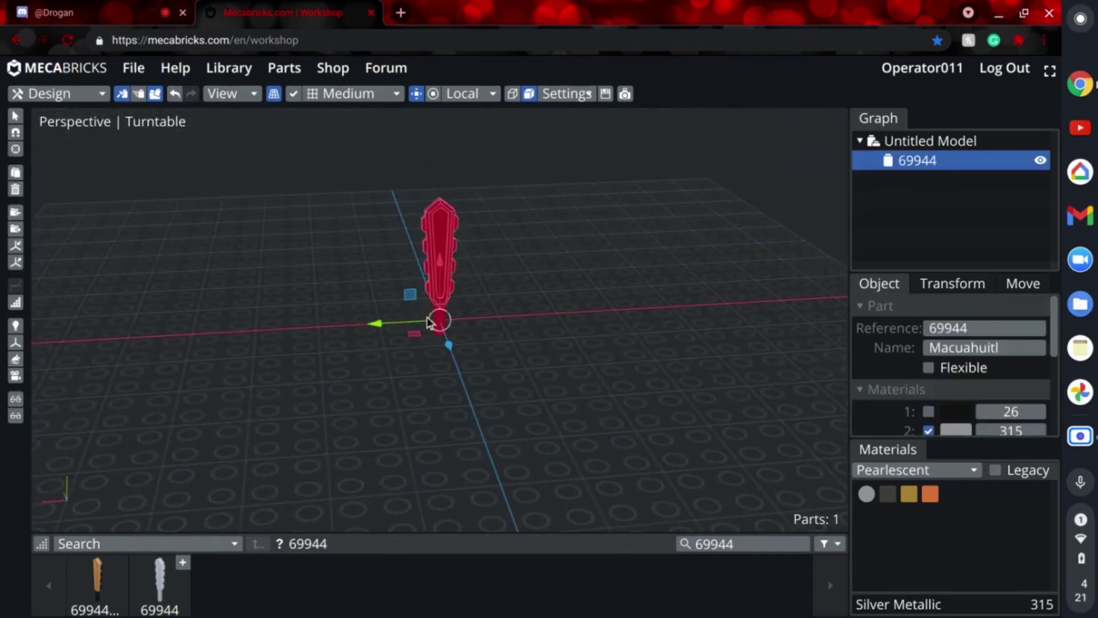
pyautogui.moveTo(604, 367)
pyautogui.mouseDown()
pyautogui.moveTo(569, 361)
pyautogui.moveTo(623, 372)
pyautogui.mouseUp()
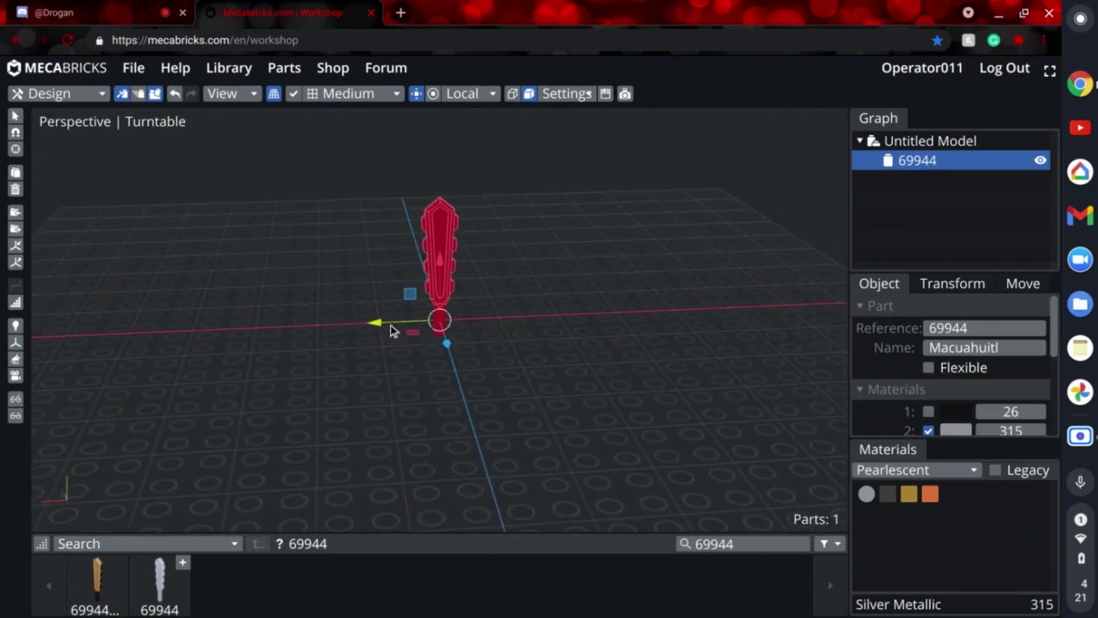
pyautogui.moveTo(392, 331); pyautogui.dragTo(450, 329)
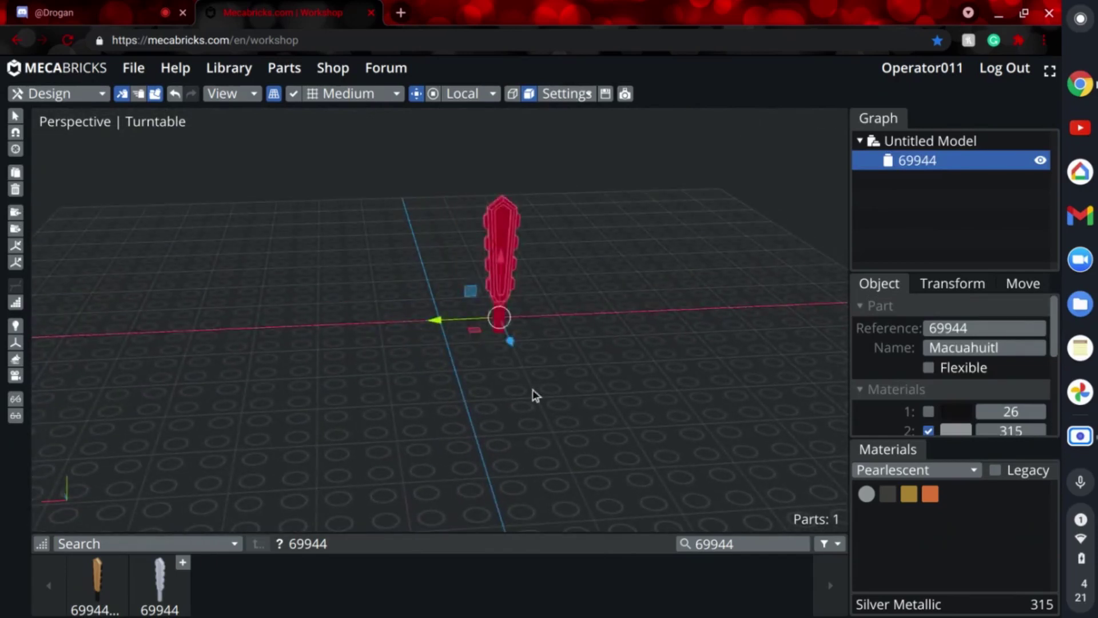
pyautogui.click(533, 394)
pyautogui.moveTo(522, 317); pyautogui.dragTo(291, 396)
# Step: Add axe head 53454 from the Minifigures - Weapons category to the model
pyautogui.click(165, 542)
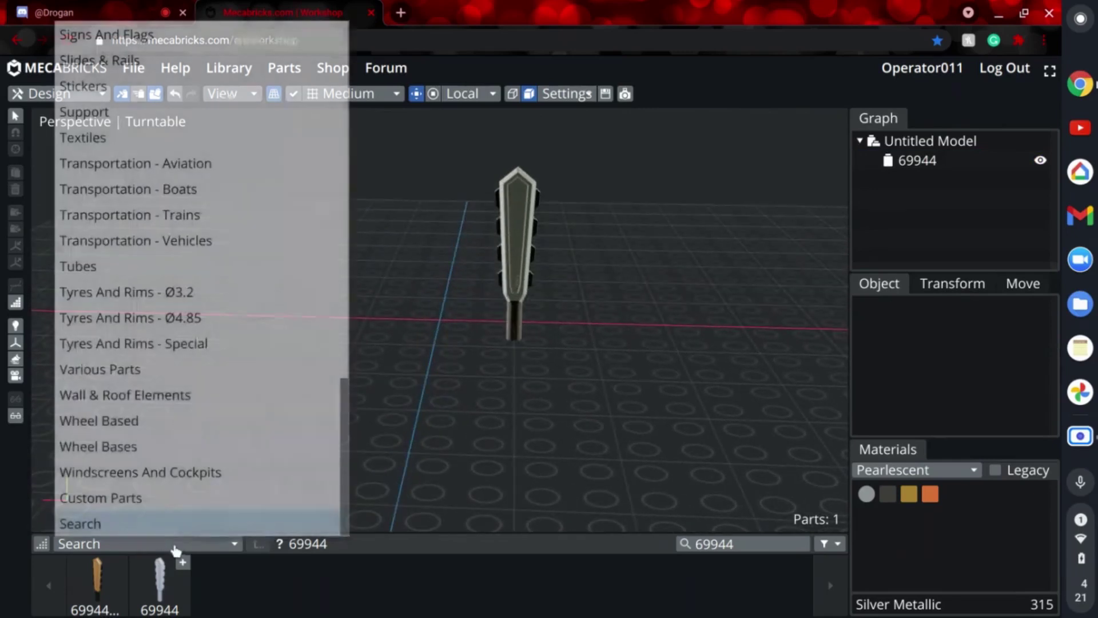
pyautogui.scroll(12, 168, 320)
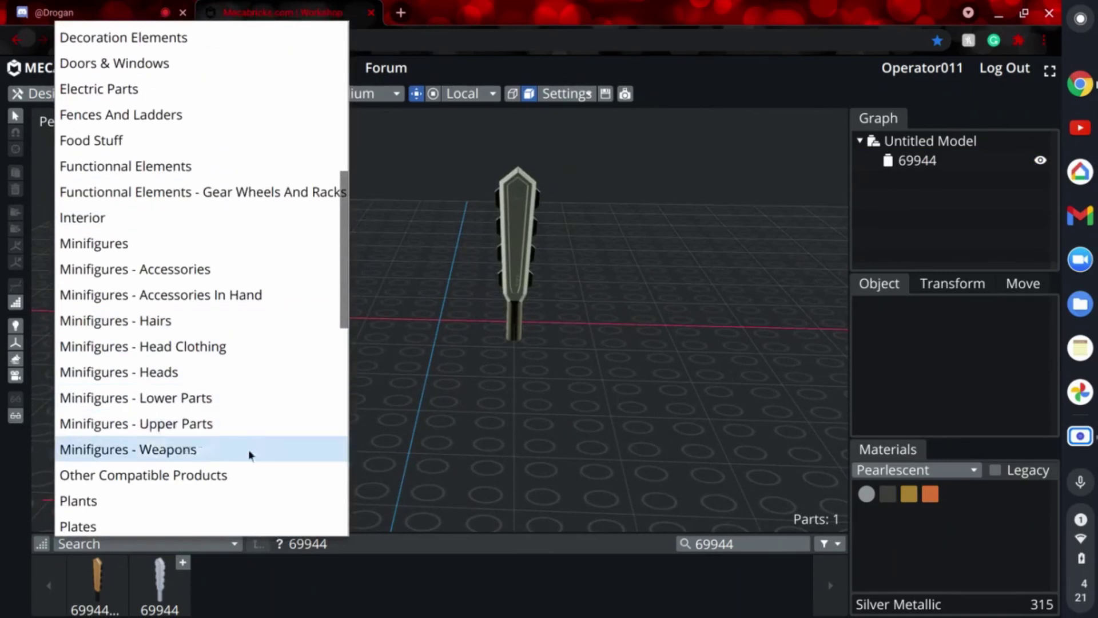
pyautogui.click(313, 591)
pyautogui.scroll(-3, 368, 613)
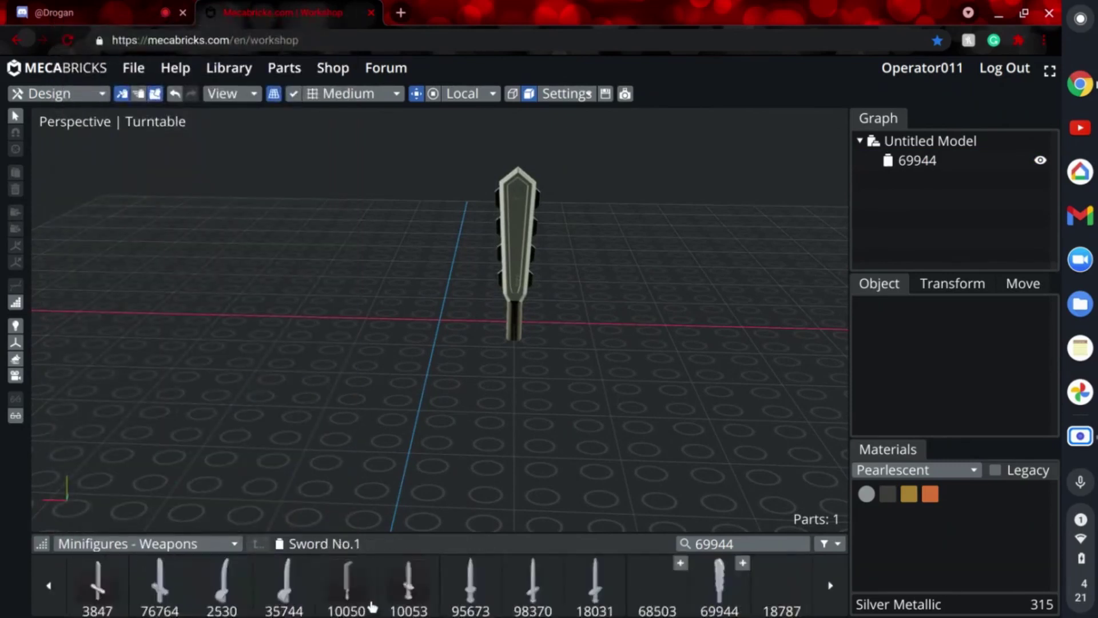
pyautogui.scroll(-1, 344, 607)
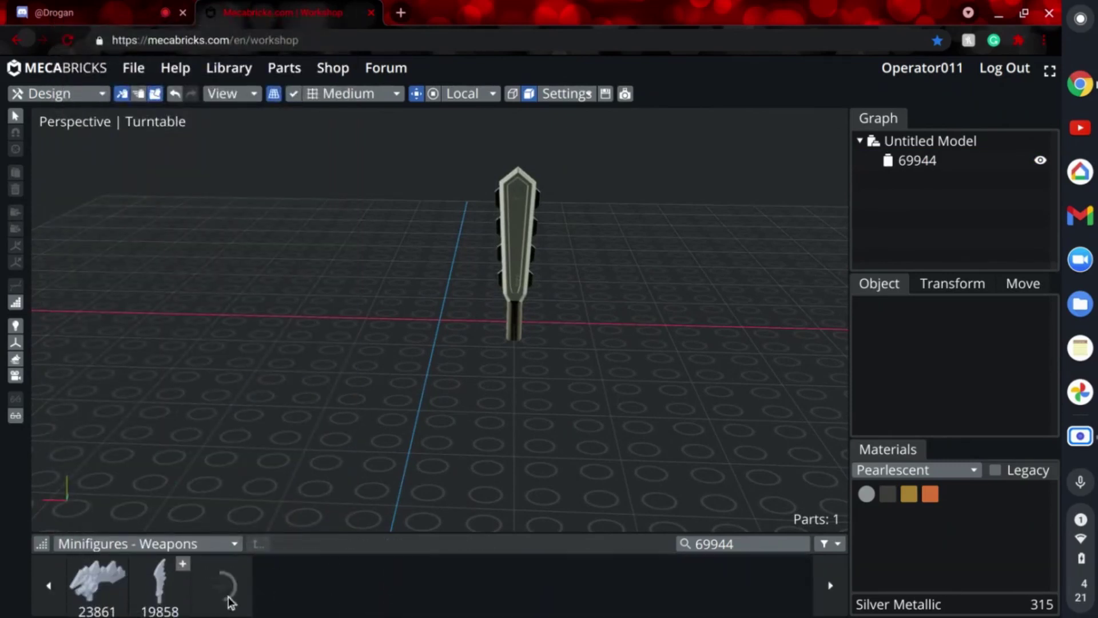
pyautogui.scroll(-2, 442, 603)
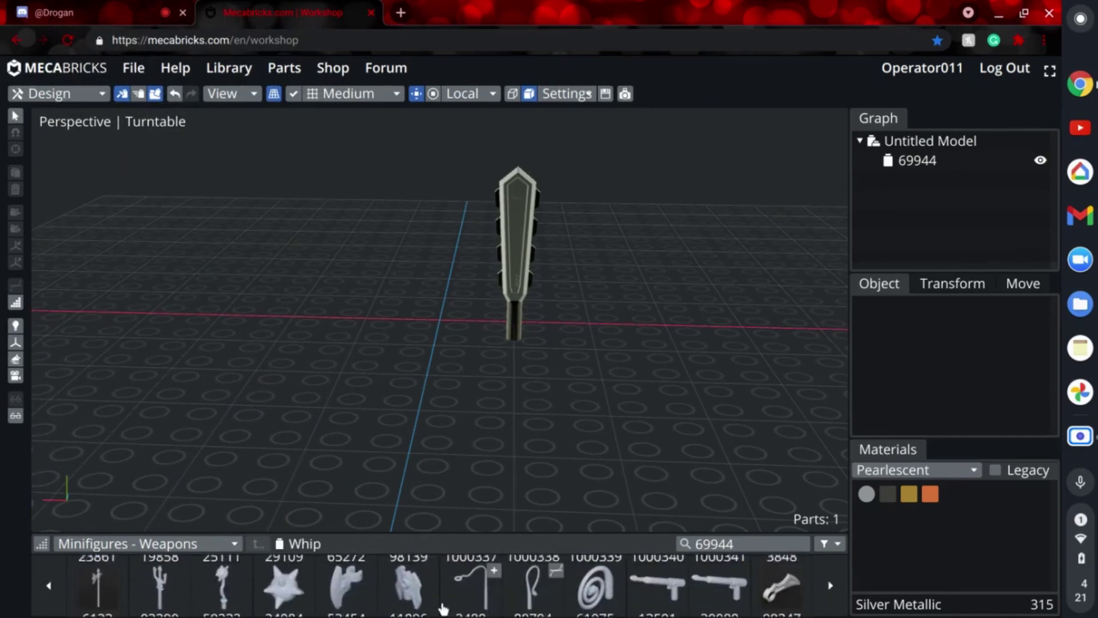
pyautogui.click(331, 592)
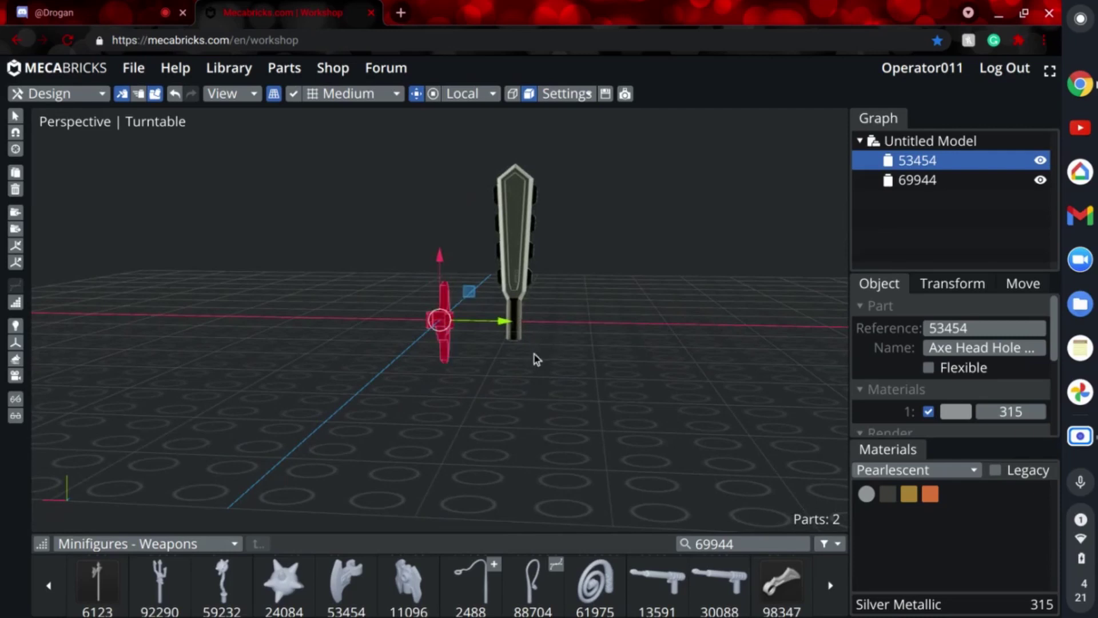
# Step: Rotate the axe head about its vertical axis until its blade points sideways toward the Macuahuitl
pyautogui.moveTo(535, 358); pyautogui.dragTo(585, 359, button='right')
pyautogui.press('Right')
pyautogui.press('Right')
pyautogui.press('Right')
pyautogui.press('Right')
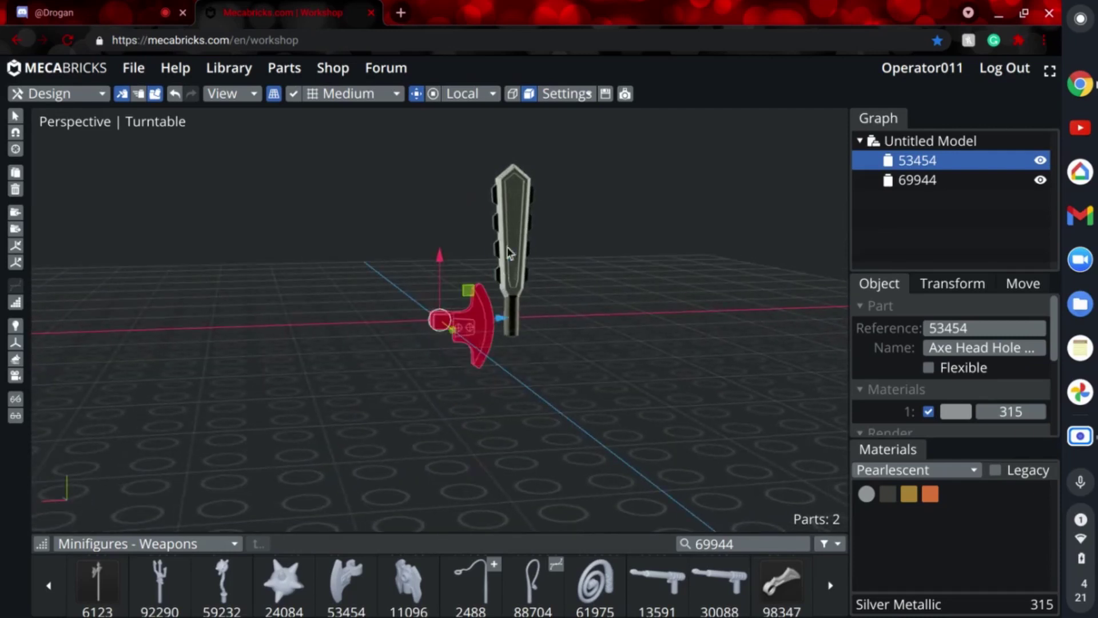
# Step: Centre the Macuahuitl in the axe head's hole, and raise the axe head to the middle of the blade using the Small grid
pyautogui.click(520, 225)
pyautogui.moveTo(613, 290); pyautogui.dragTo(558, 331, button='right')
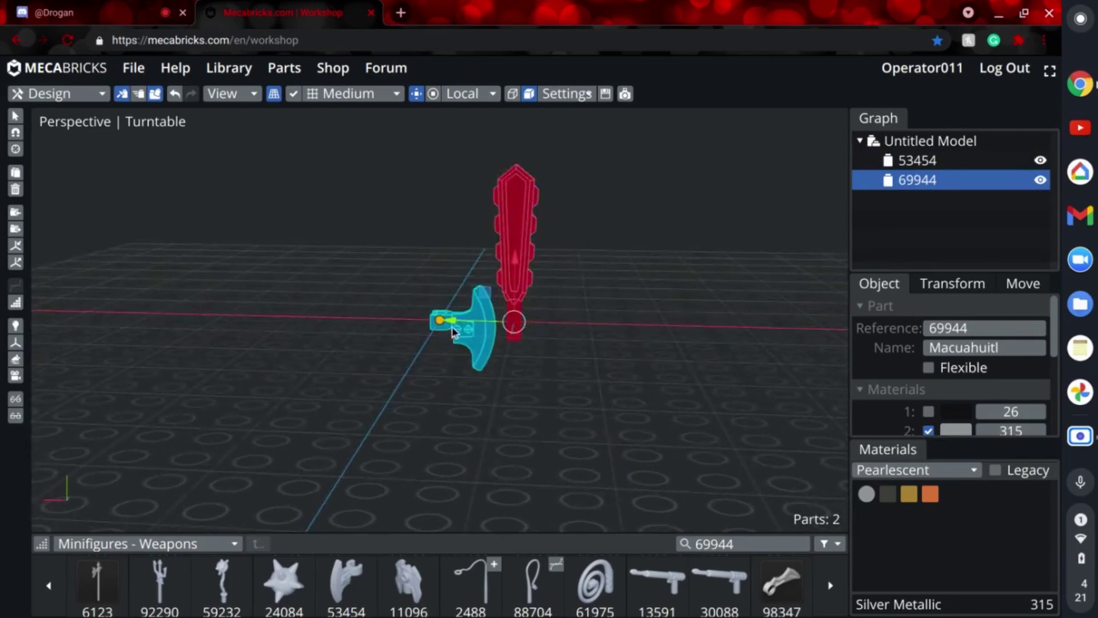
pyautogui.moveTo(454, 321); pyautogui.dragTo(381, 324)
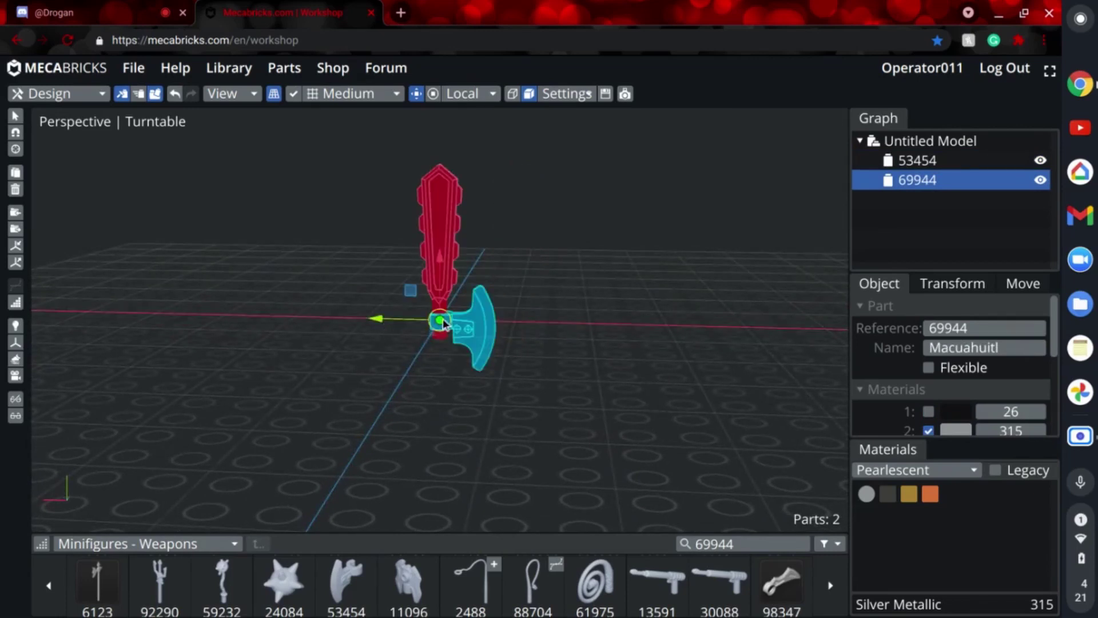
pyautogui.moveTo(468, 325); pyautogui.dragTo(431, 180)
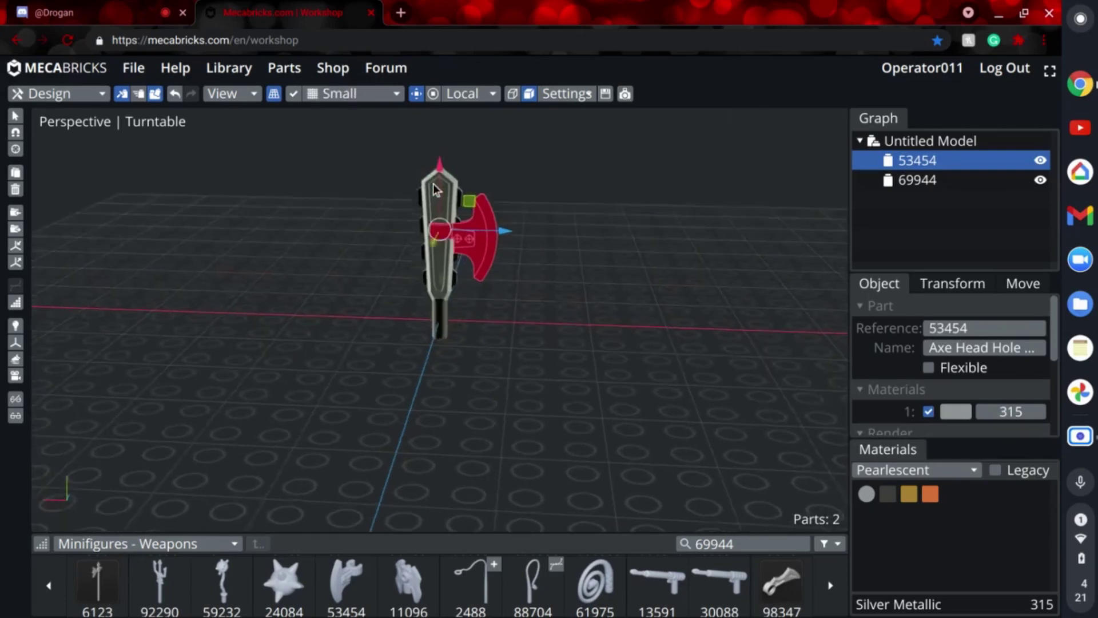
pyautogui.moveTo(436, 170); pyautogui.dragTo(437, 194)
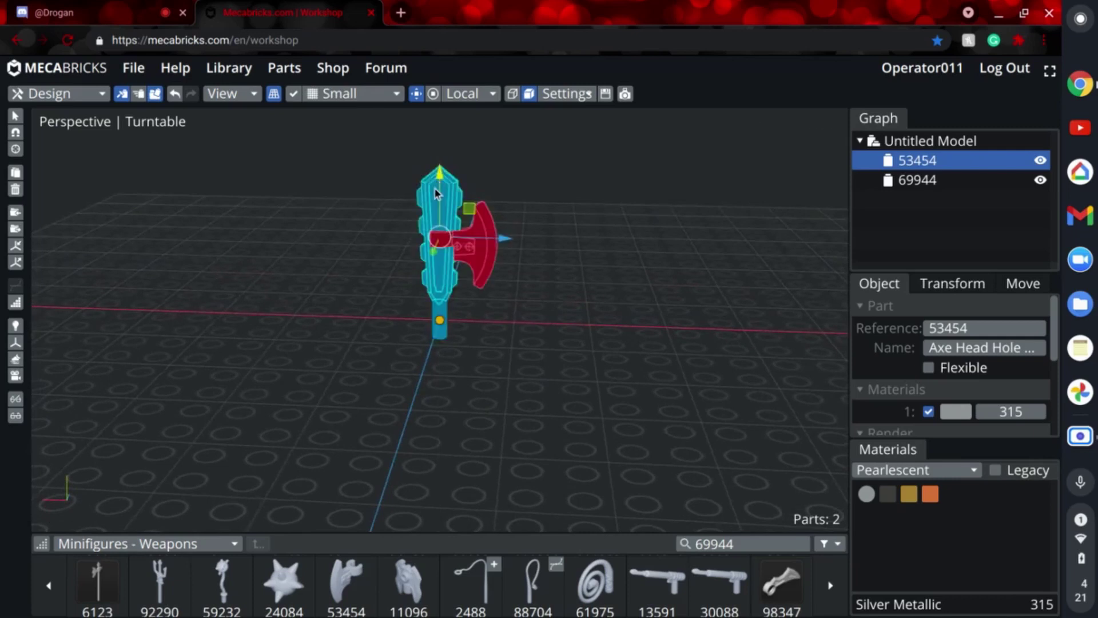
# Step: Set the Macuahuitl's first material to pearlescent Silver Metallic and its second material to solid Black
pyautogui.click(918, 179)
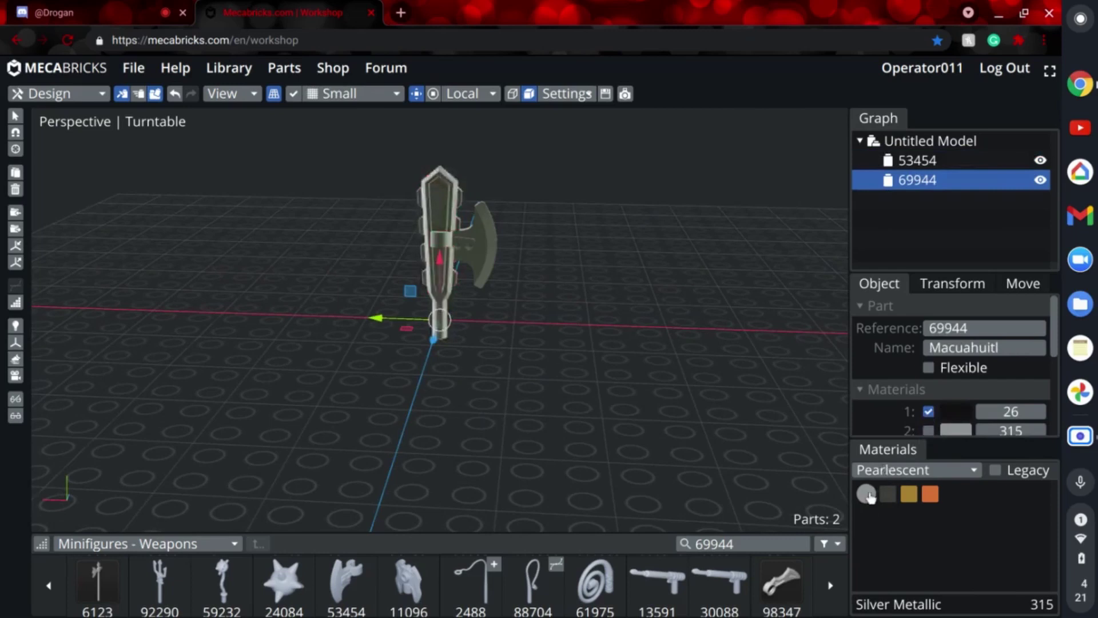
pyautogui.click(867, 493)
pyautogui.click(895, 470)
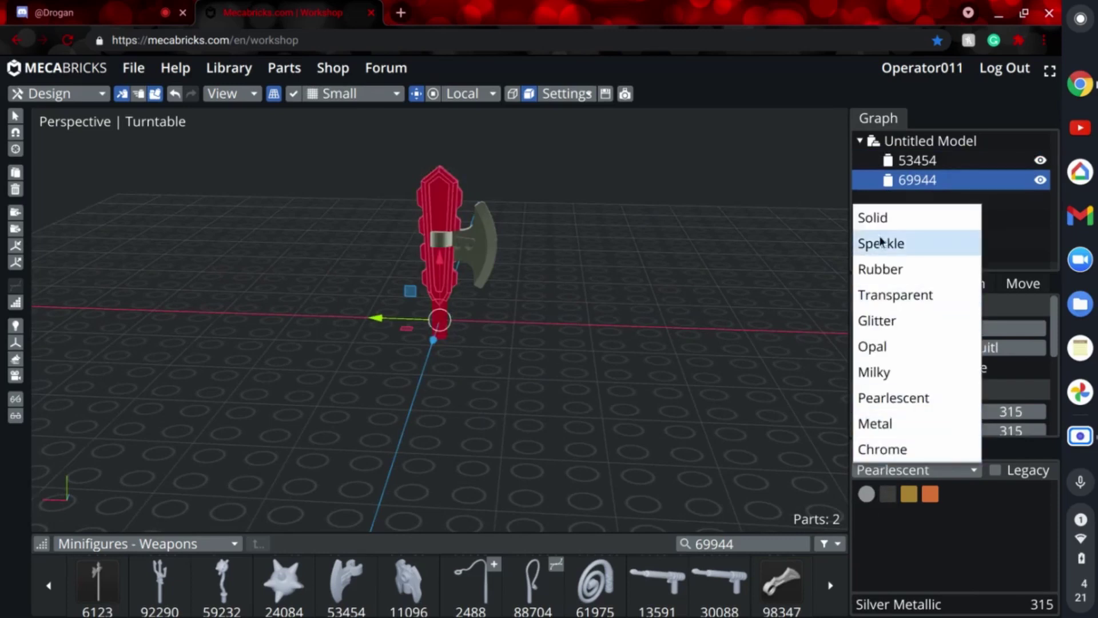
pyautogui.click(882, 218)
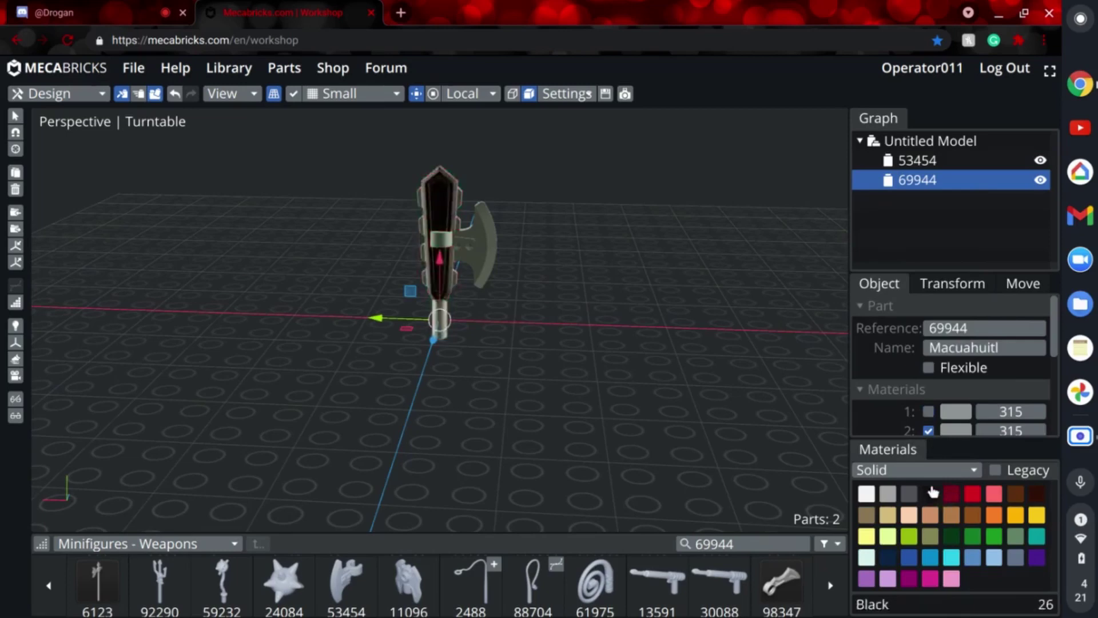
pyautogui.click(933, 492)
pyautogui.click(561, 404)
# Step: Duplicate the axe head and rotate the copy about the vertical axis to face the opposite side of the blade
pyautogui.scroll(3, 562, 405)
pyautogui.moveTo(561, 402); pyautogui.dragTo(493, 269)
pyautogui.click(493, 244)
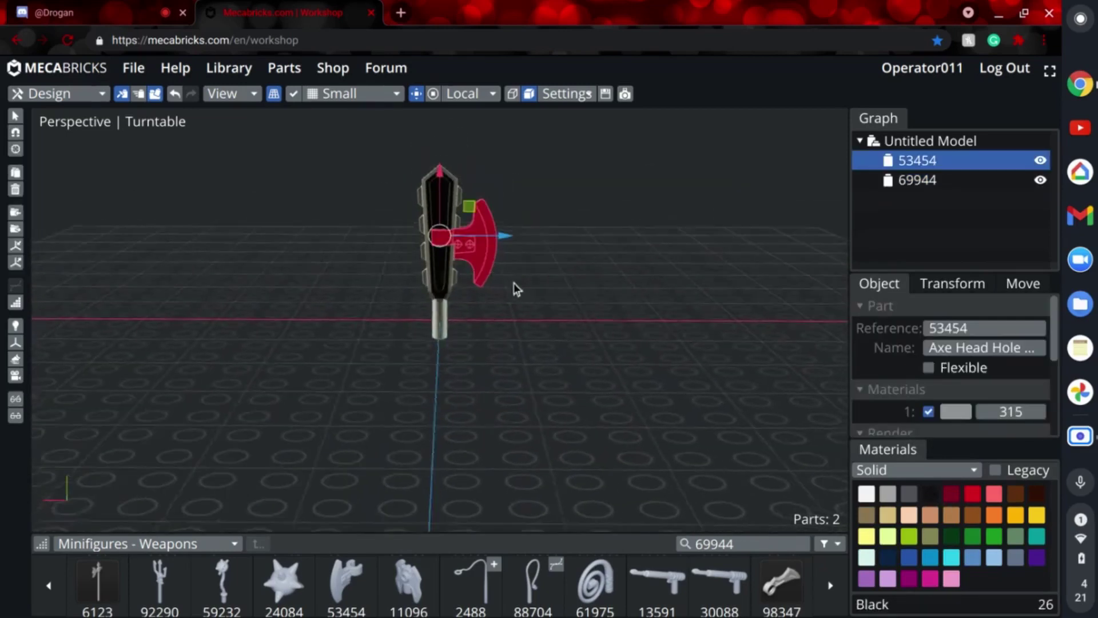
pyautogui.hotkey('ctrl', 'd')
pyautogui.press('Left')
pyautogui.press('Left')
pyautogui.press('Left')
pyautogui.press('Left')
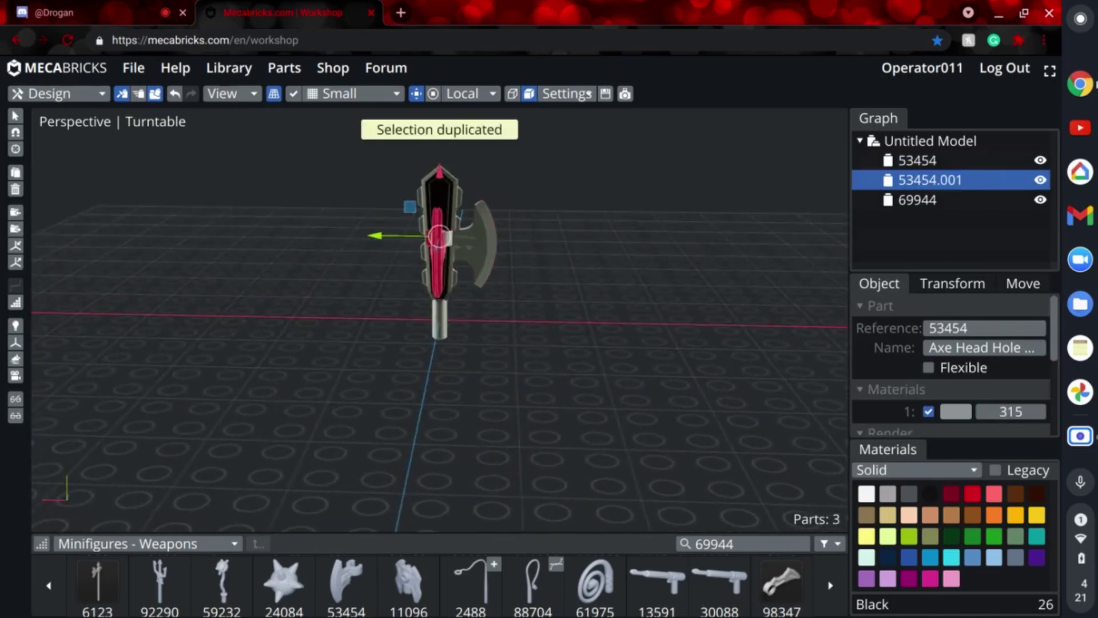
pyautogui.click(670, 316)
pyautogui.moveTo(667, 314); pyautogui.dragTo(423, 251)
pyautogui.moveTo(537, 318); pyautogui.dragTo(500, 294)
# Step: Add Weapon No.18 from the Minifigures - Weapons parts and lower it about 2.2 mm beneath the Macuahuitl's handle
pyautogui.scroll(-3, 458, 584)
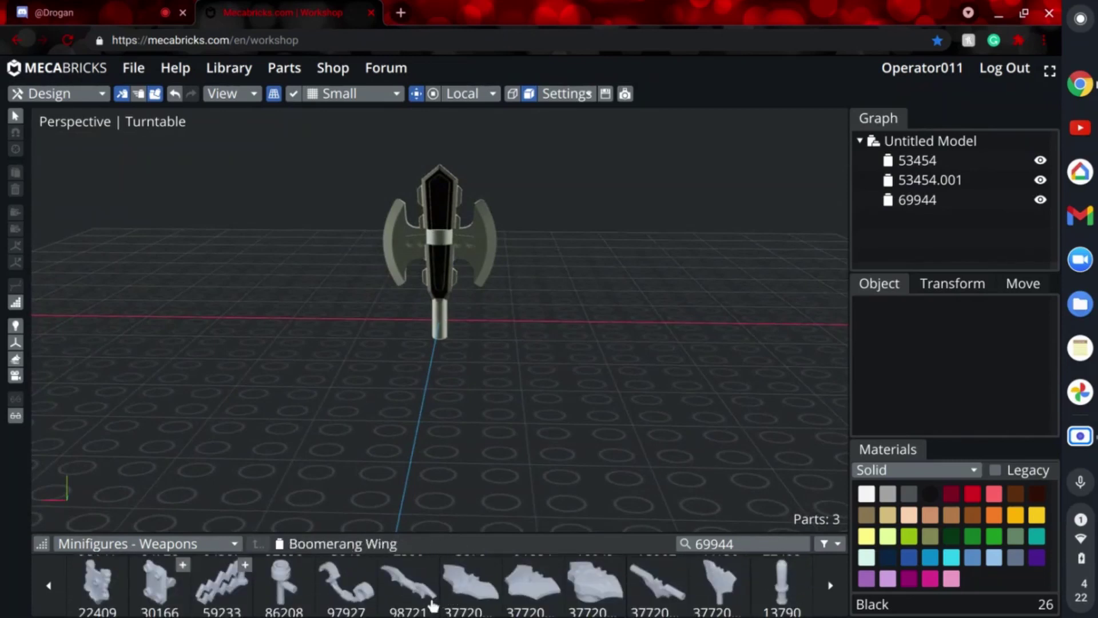
pyautogui.scroll(-1, 400, 595)
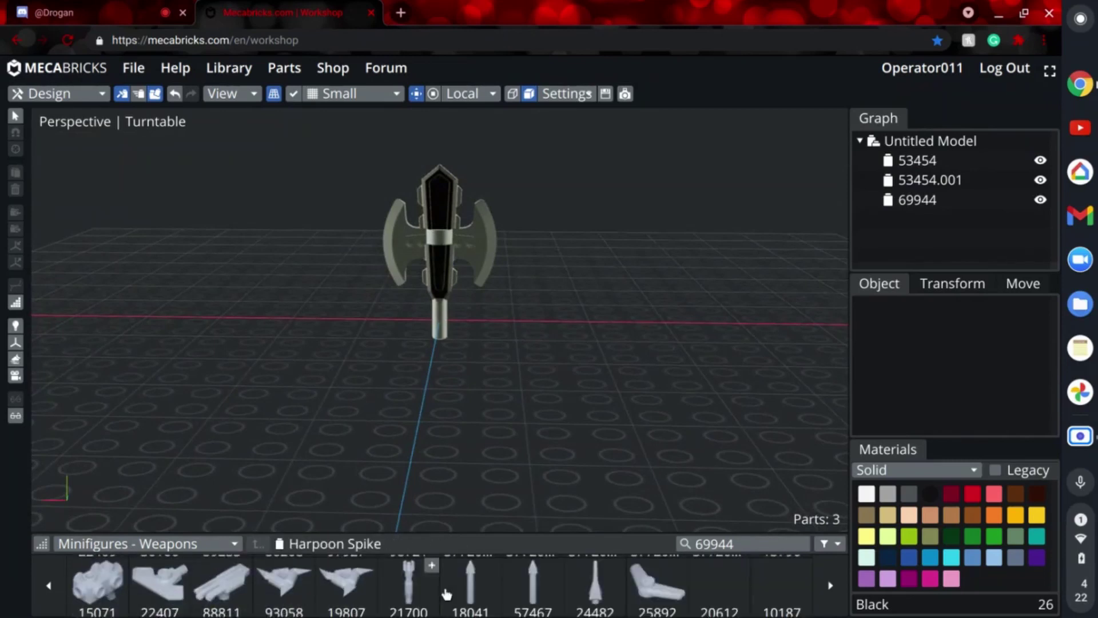
pyautogui.scroll(-1, 406, 595)
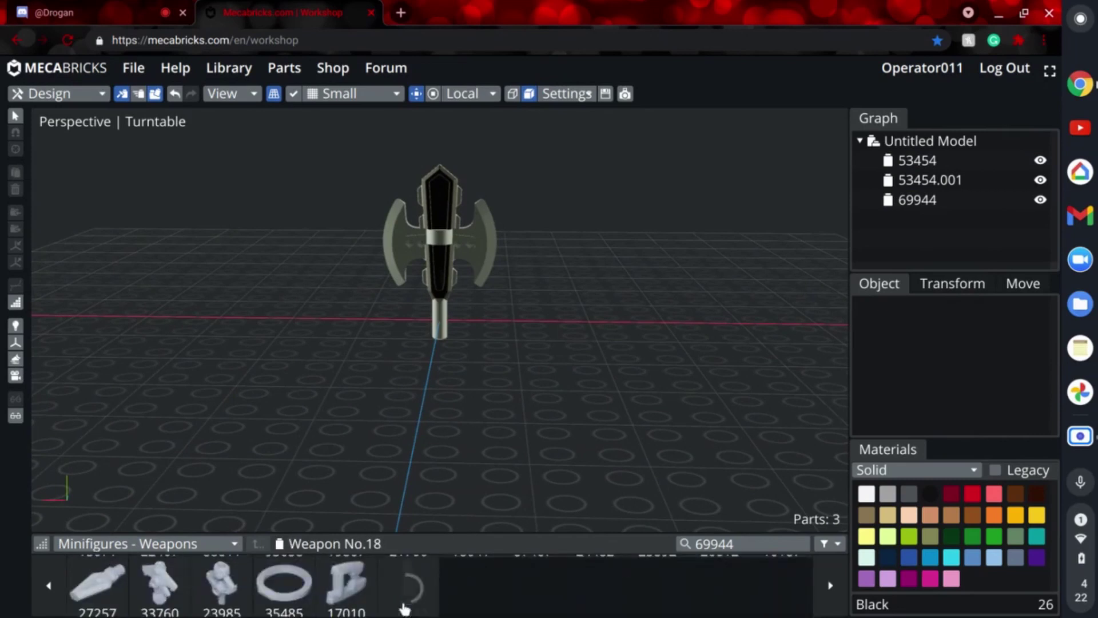
pyautogui.moveTo(460, 418)
pyautogui.mouseDown()
pyautogui.moveTo(484, 417)
pyautogui.moveTo(364, 424)
pyautogui.moveTo(445, 425)
pyautogui.moveTo(458, 412)
pyautogui.moveTo(451, 404)
pyautogui.mouseUp()
pyautogui.scroll(5, 515, 474)
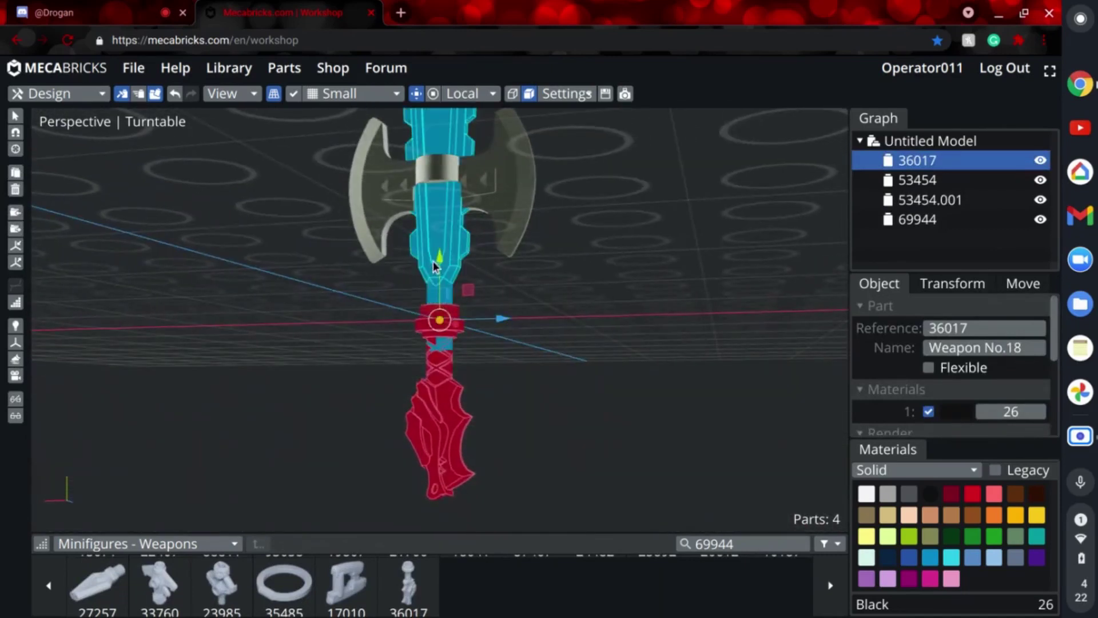
pyautogui.moveTo(441, 259); pyautogui.dragTo(441, 274)
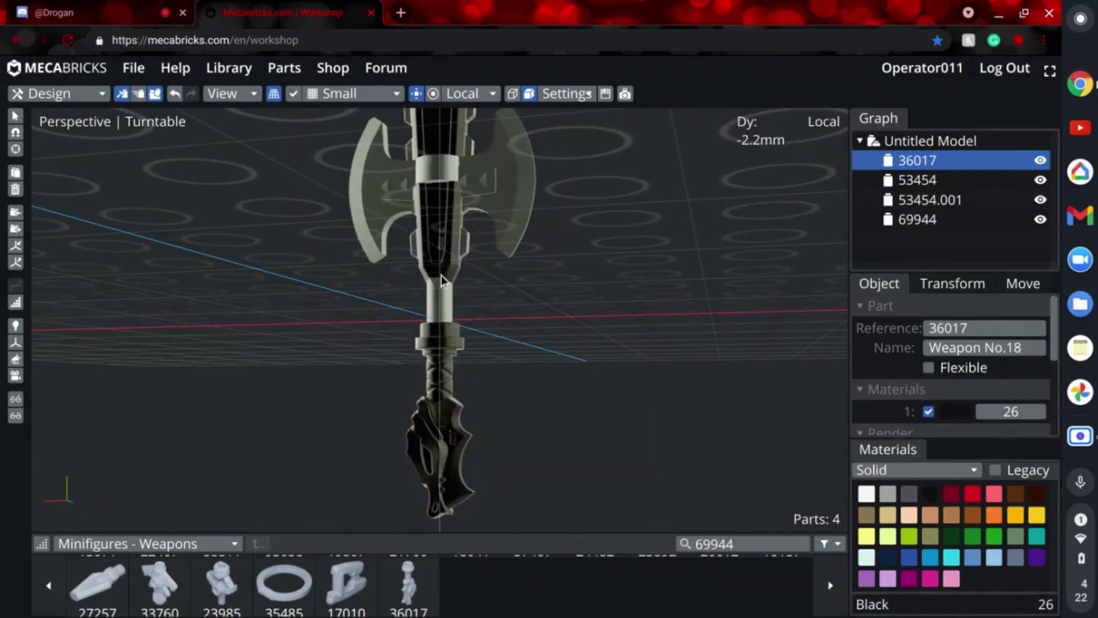
pyautogui.moveTo(560, 317); pyautogui.dragTo(607, 331)
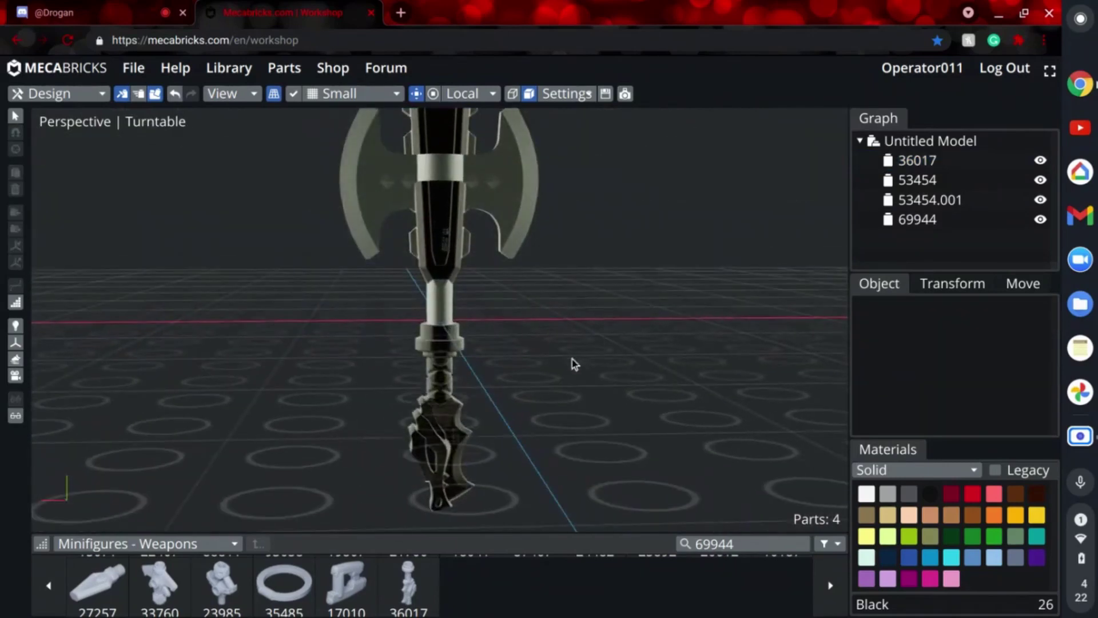
# Step: Duplicate Weapon No.18 and rotate the copy about the vertical axis, using the Medium grid, to face the opposite way
pyautogui.click(458, 440)
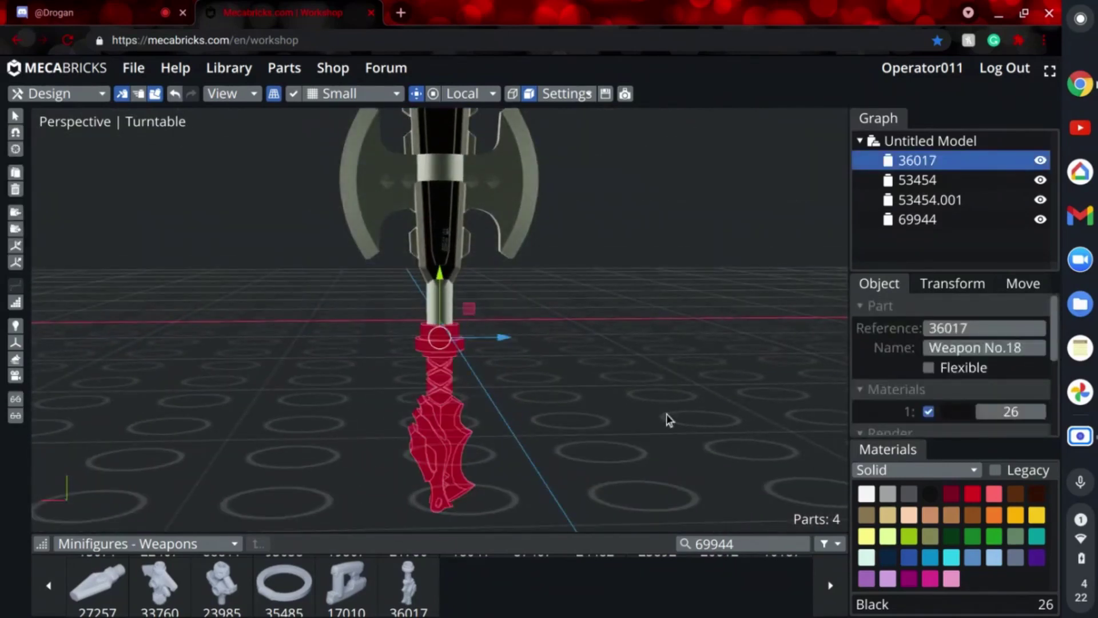
pyautogui.hotkey('ctrl', 'd')
pyautogui.moveTo(585, 330); pyautogui.dragTo(588, 366, button='right')
pyautogui.press('r')
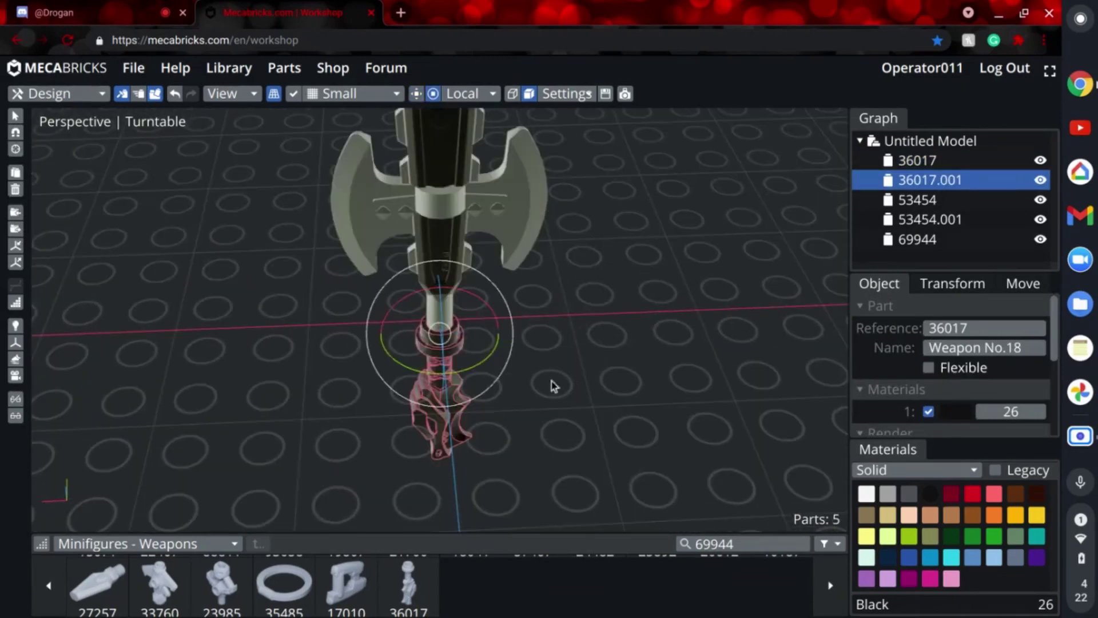
pyautogui.moveTo(472, 369); pyautogui.dragTo(349, 295)
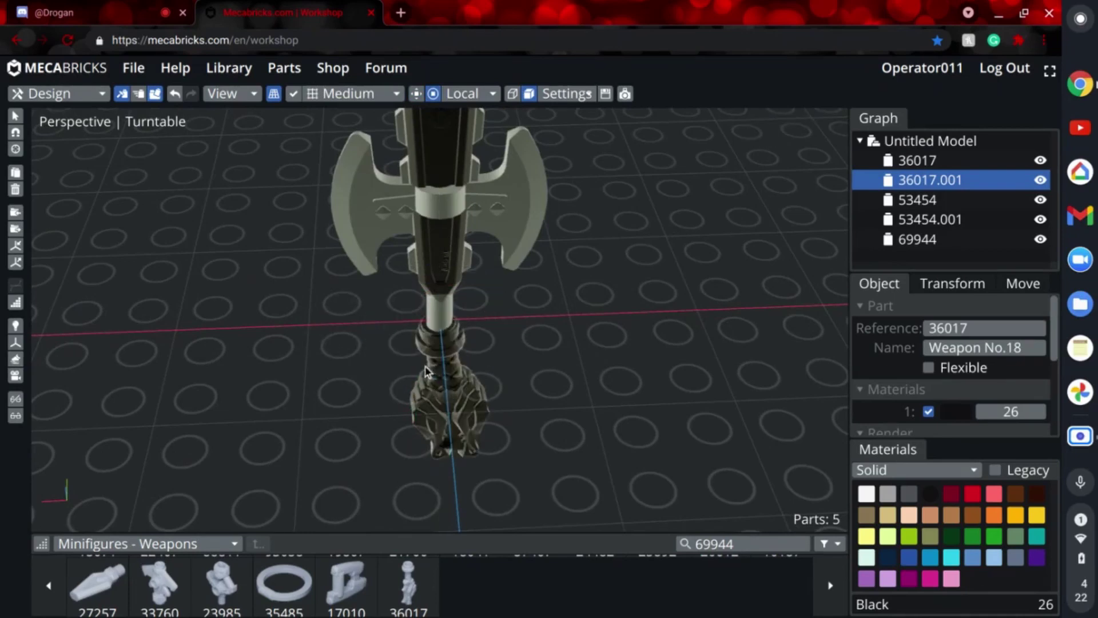
pyautogui.moveTo(422, 366)
pyautogui.mouseDown()
pyautogui.moveTo(389, 365)
pyautogui.moveTo(413, 378)
pyautogui.mouseUp()
pyautogui.click(668, 416)
pyautogui.moveTo(668, 415); pyautogui.dragTo(685, 366)
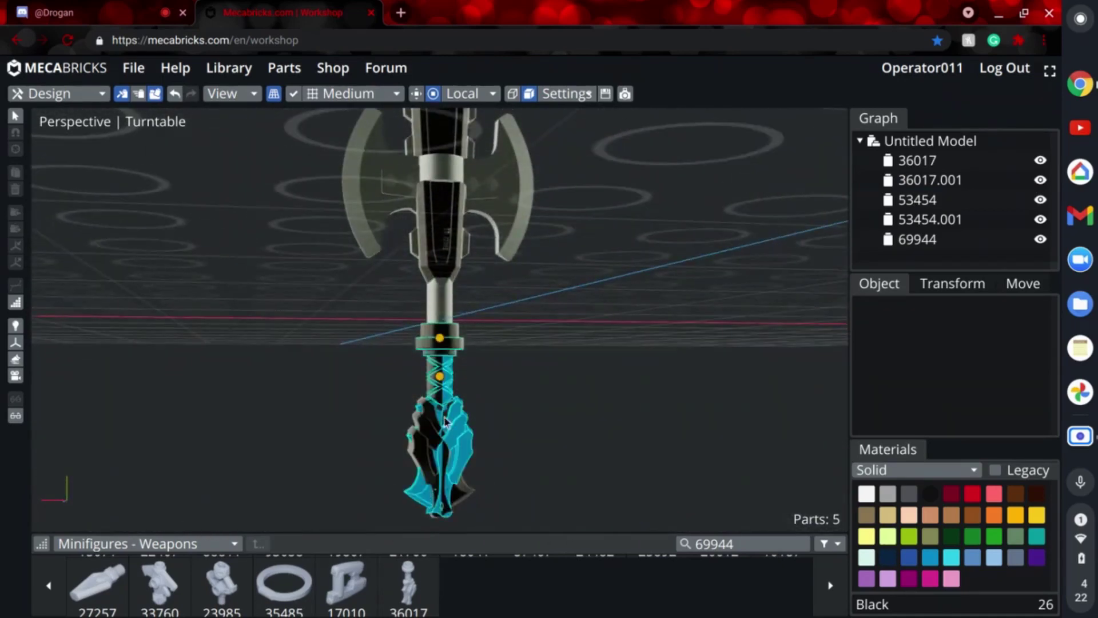
pyautogui.moveTo(492, 426); pyautogui.dragTo(497, 363)
pyautogui.moveTo(560, 425); pyautogui.dragTo(538, 442)
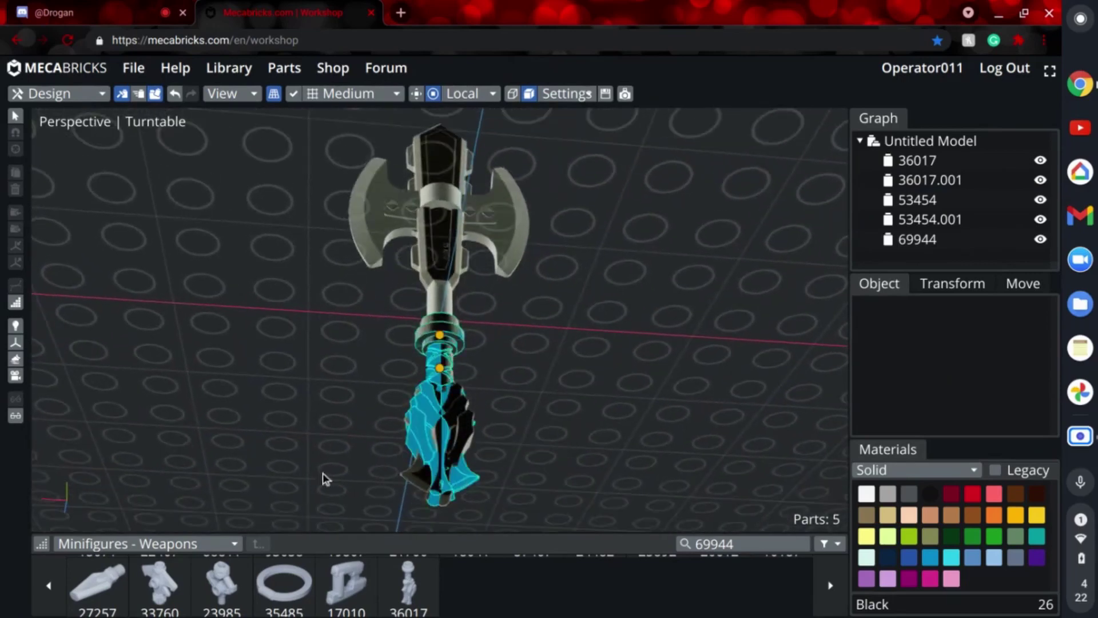
pyautogui.moveTo(591, 399); pyautogui.dragTo(571, 328)
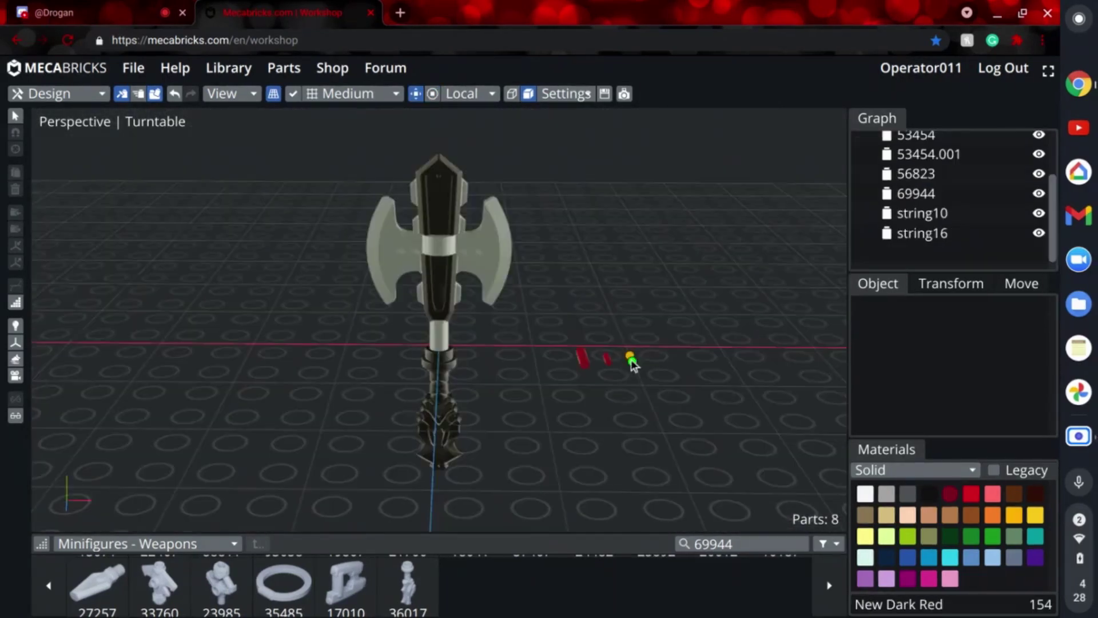
pyautogui.click(631, 360)
pyautogui.moveTo(532, 410); pyautogui.dragTo(592, 379)
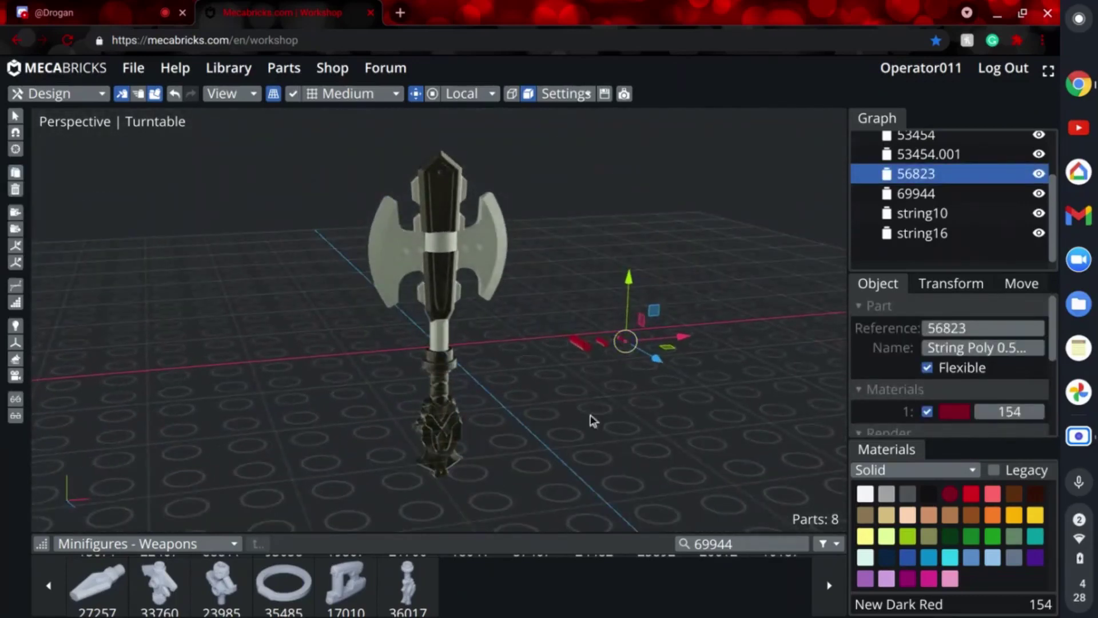
pyautogui.moveTo(593, 422); pyautogui.dragTo(517, 422)
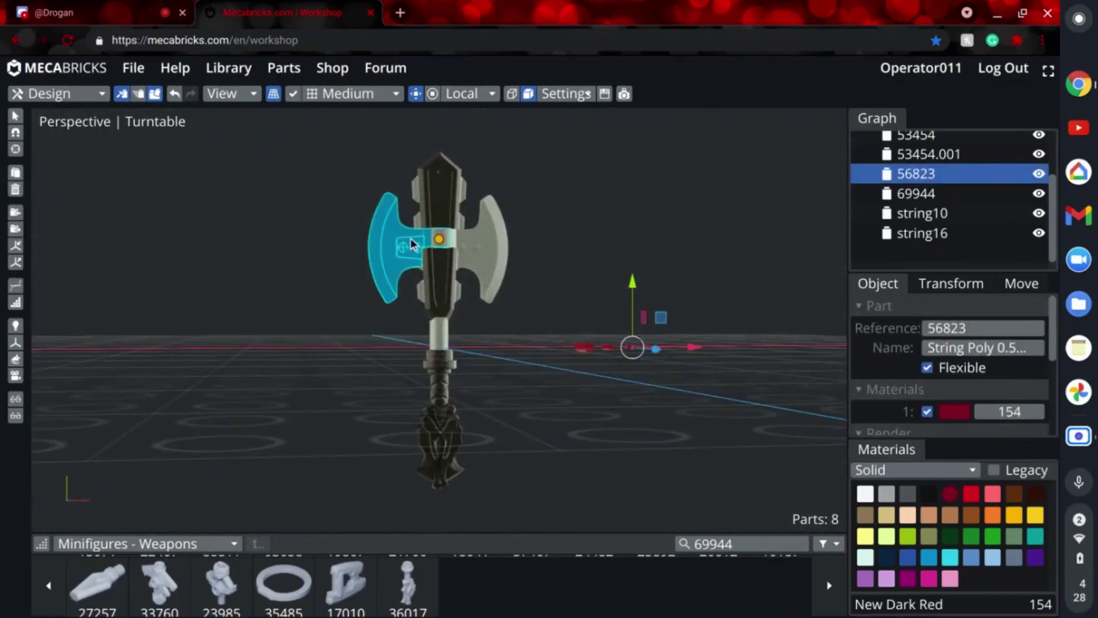
pyautogui.click(440, 238)
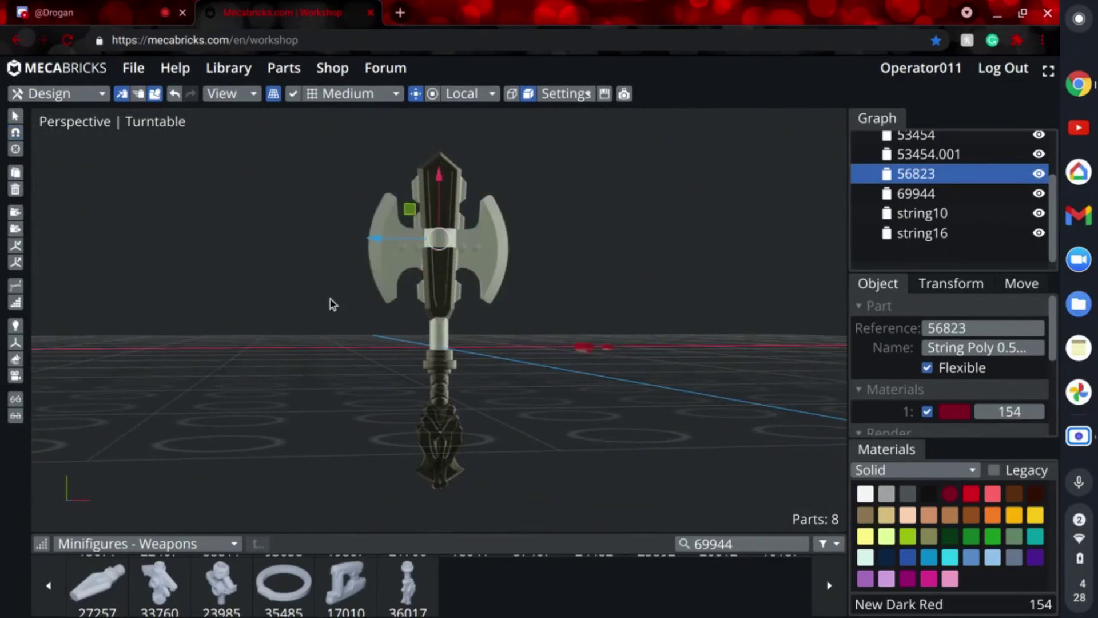
pyautogui.moveTo(330, 304); pyautogui.dragTo(336, 320)
pyautogui.hotkey('ctrl', 'z')
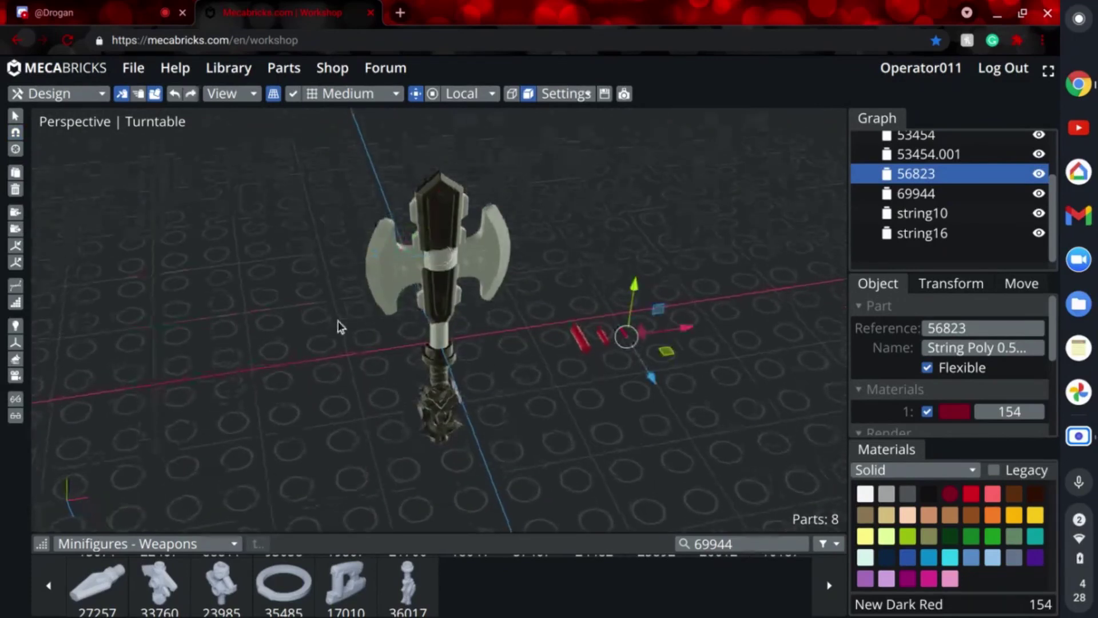
# Step: Duplicate the small dark red String Poly 0.5 part and snap the copy to the axe head's hole
pyautogui.hotkey('ctrl', 'd')
pyautogui.press('s')
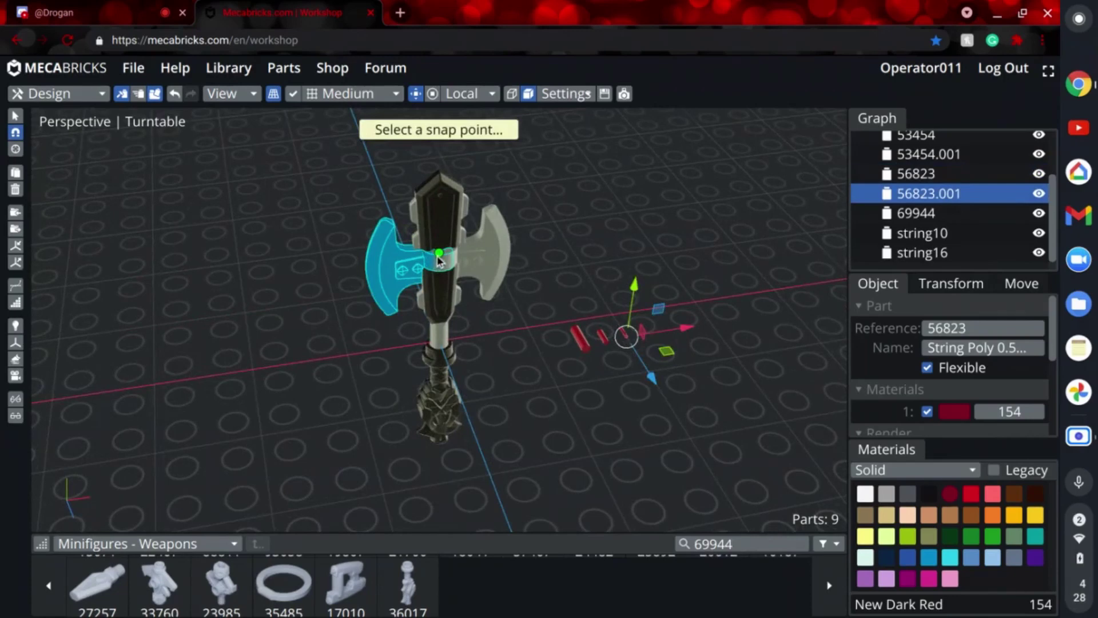
pyautogui.click(437, 255)
pyautogui.moveTo(367, 286); pyautogui.dragTo(379, 259)
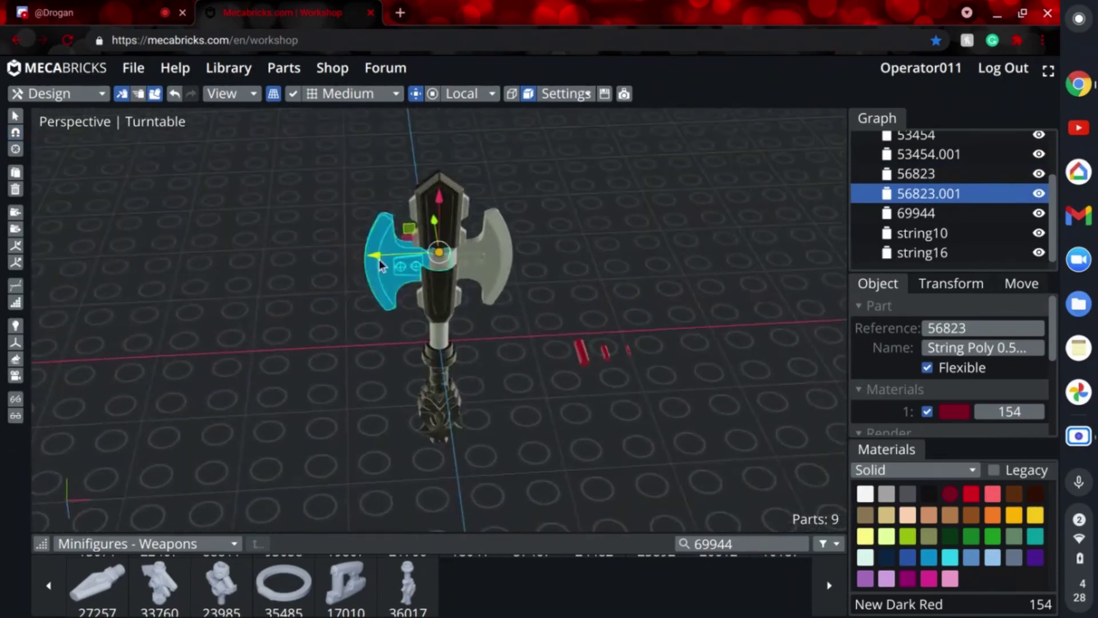
# Step: Slide the string copy out onto the face of the axe blade near its cutting edge, using the Small grid
pyautogui.click(378, 260)
pyautogui.moveTo(280, 303); pyautogui.dragTo(368, 319)
pyautogui.moveTo(475, 389); pyautogui.dragTo(470, 351)
pyautogui.press('b')
pyautogui.moveTo(469, 352); pyautogui.dragTo(415, 355, button='right')
pyautogui.moveTo(360, 354); pyautogui.dragTo(459, 452)
pyautogui.moveTo(380, 420); pyautogui.dragTo(361, 464, button='right')
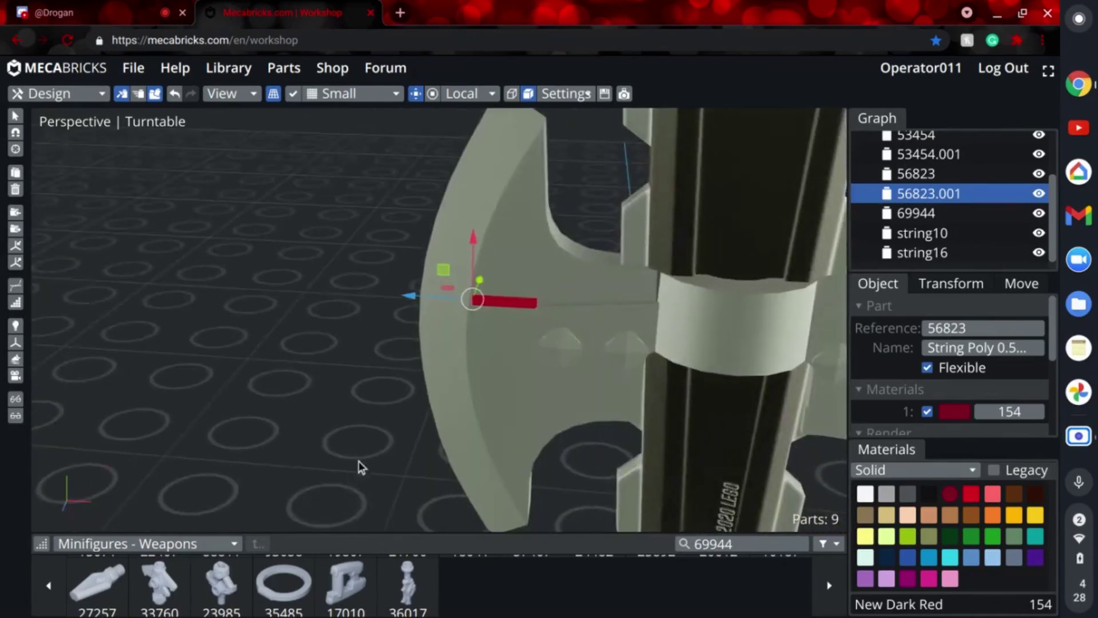
# Step: Turn the string copy upright along the blade's bevel line and move it down toward the middle of the blade
pyautogui.moveTo(331, 422); pyautogui.dragTo(344, 397, button='right')
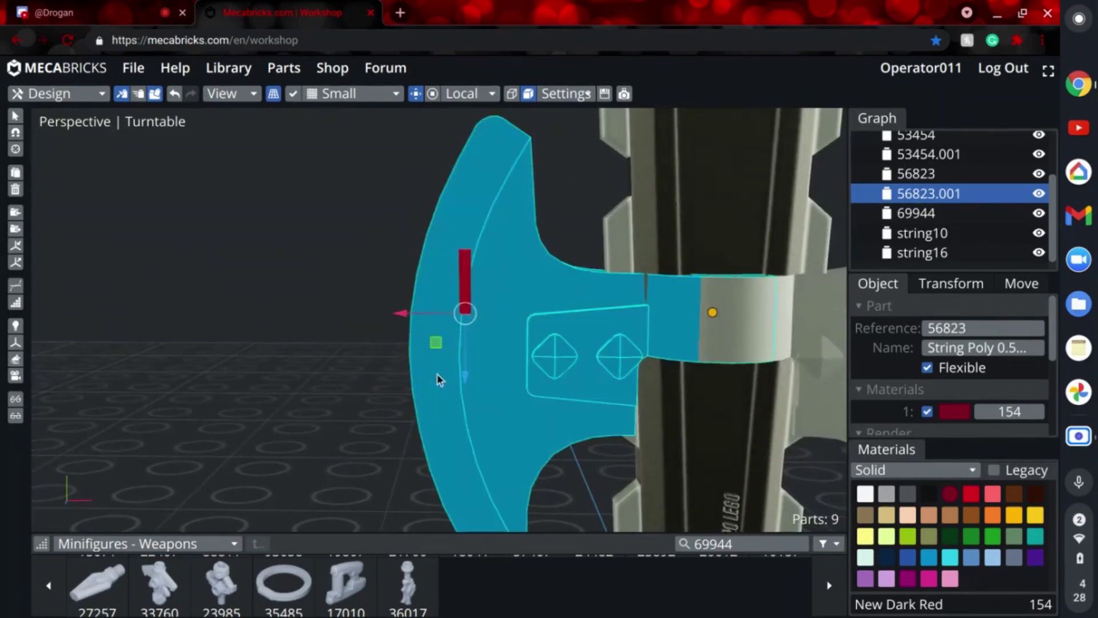
pyautogui.moveTo(465, 386); pyautogui.dragTo(469, 426)
pyautogui.moveTo(468, 458); pyautogui.dragTo(468, 457)
pyautogui.moveTo(346, 487); pyautogui.dragTo(356, 464)
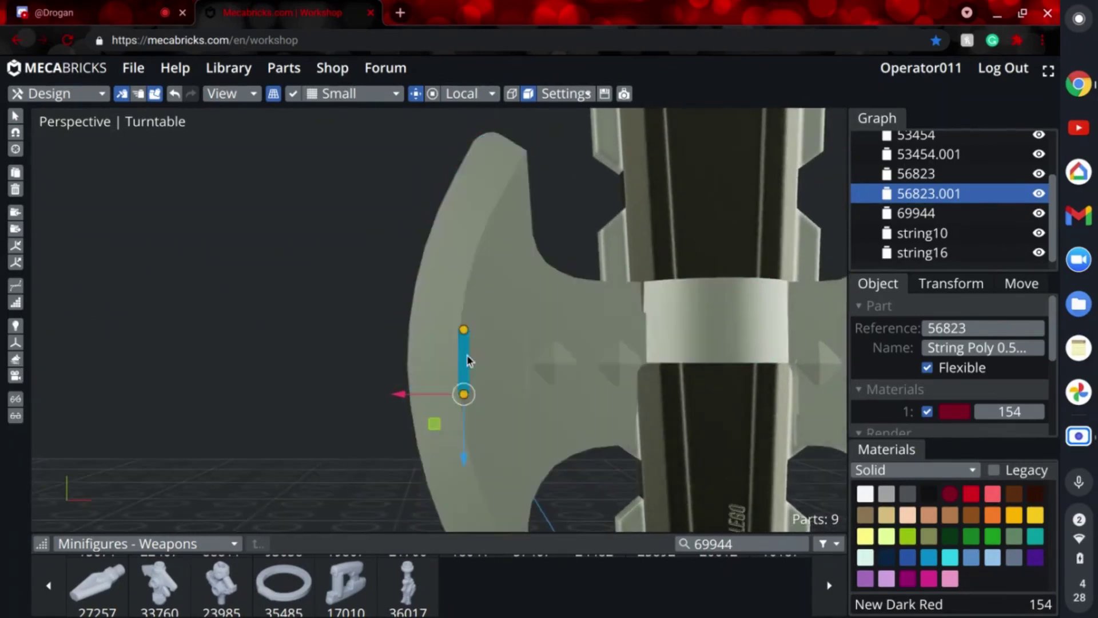
# Step: Edit the string's flexible path and move its lower control point to the blade's lower inner corner, at X -7.6 mm, Y 9.6 mm
pyautogui.scroll(-5, 465, 313)
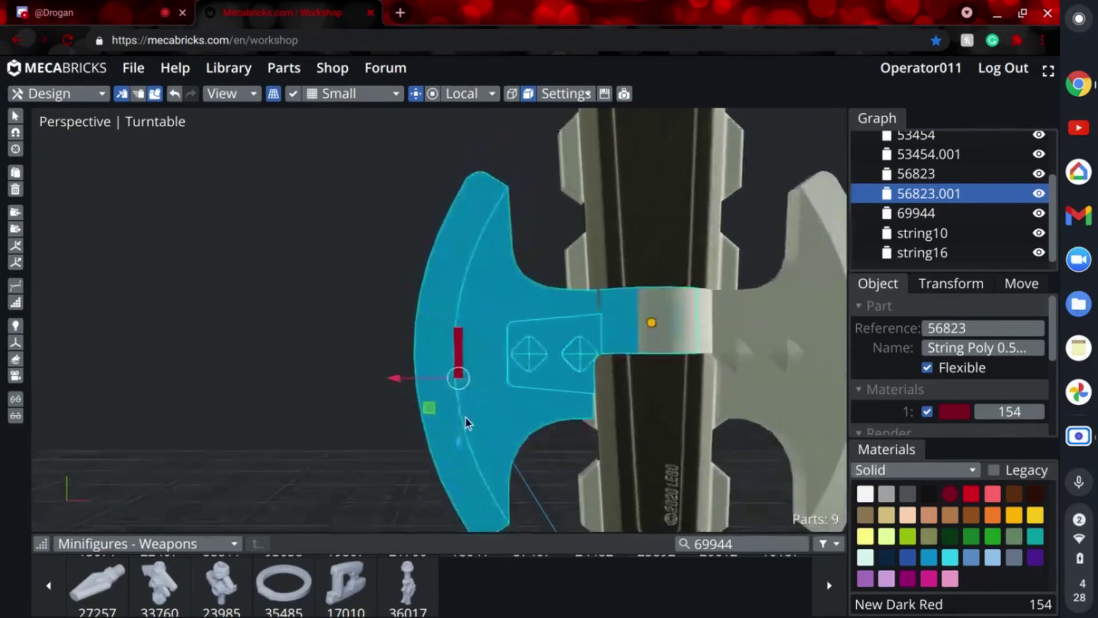
pyautogui.moveTo(299, 406); pyautogui.dragTo(273, 392, button='right')
pyautogui.press('Tab')
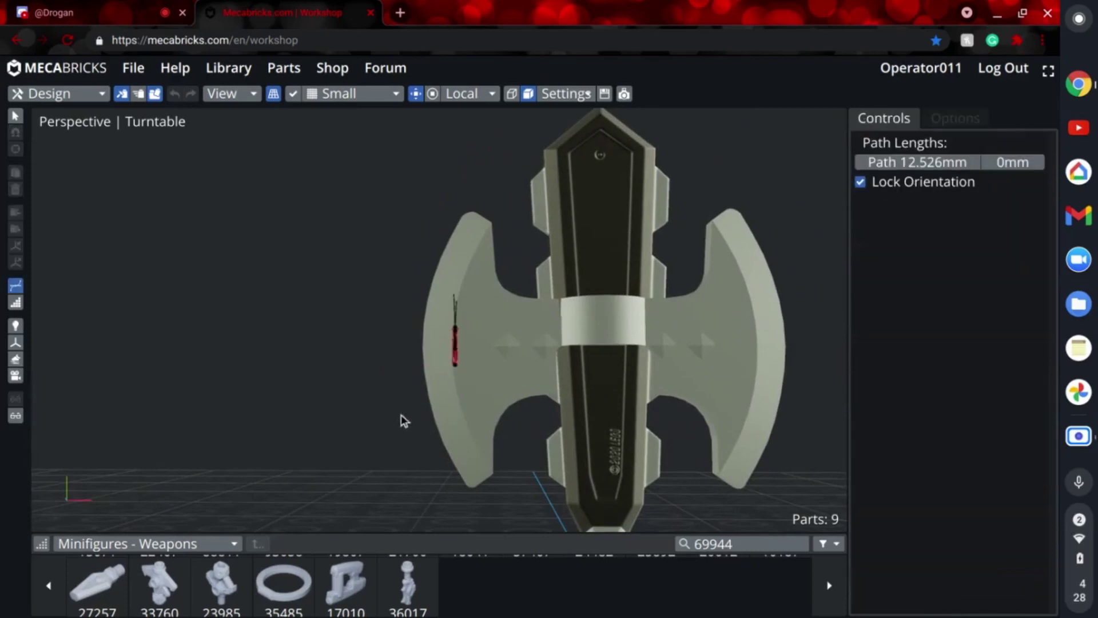
pyautogui.moveTo(455, 375)
pyautogui.mouseDown(button='right')
pyautogui.moveTo(488, 389)
pyautogui.moveTo(469, 380)
pyautogui.mouseUp(button='right')
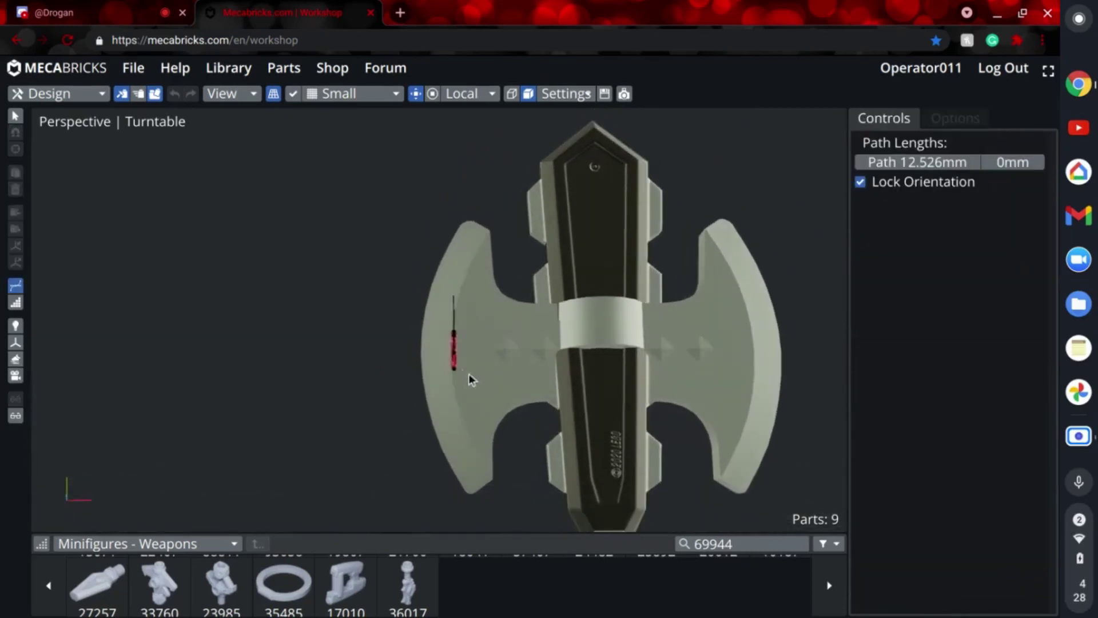
pyautogui.click(455, 370)
pyautogui.moveTo(425, 409); pyautogui.dragTo(451, 496)
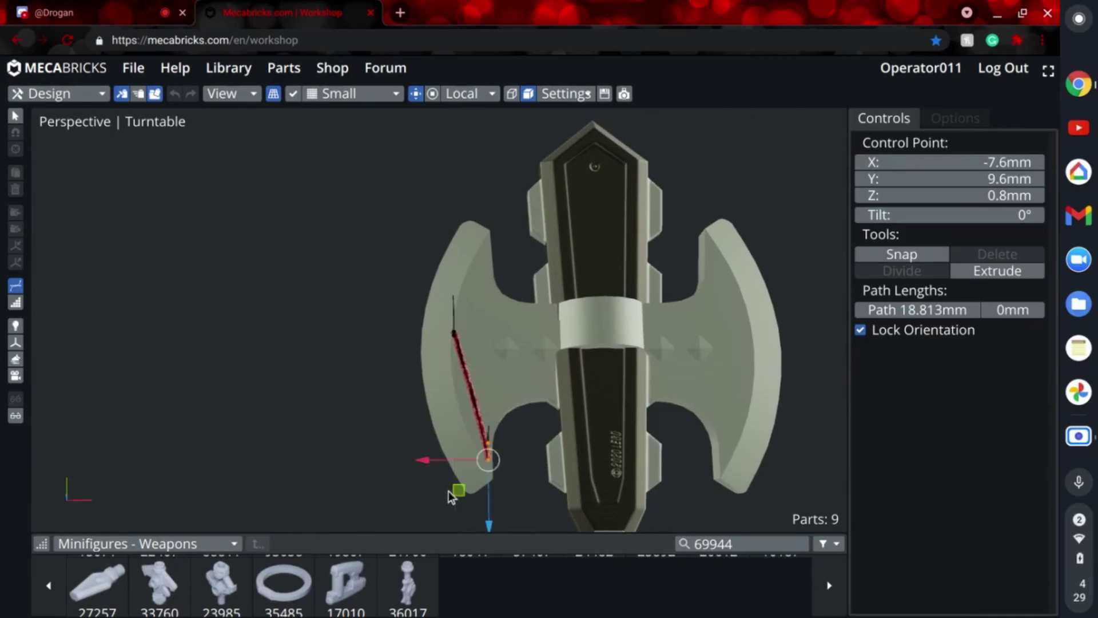
# Step: Move the string's upper control point to the blade's upper inner corner, at X -7.456 mm, Y 24.347 mm
pyautogui.click(455, 334)
pyautogui.scroll(6, 477, 327)
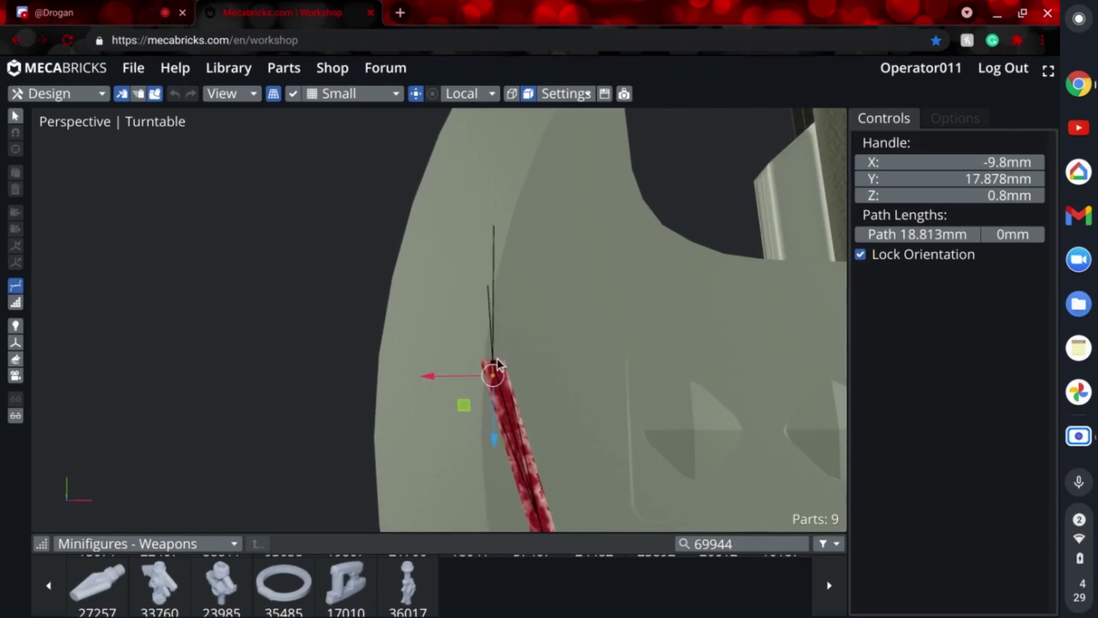
pyautogui.click(495, 364)
pyautogui.scroll(-6, 519, 387)
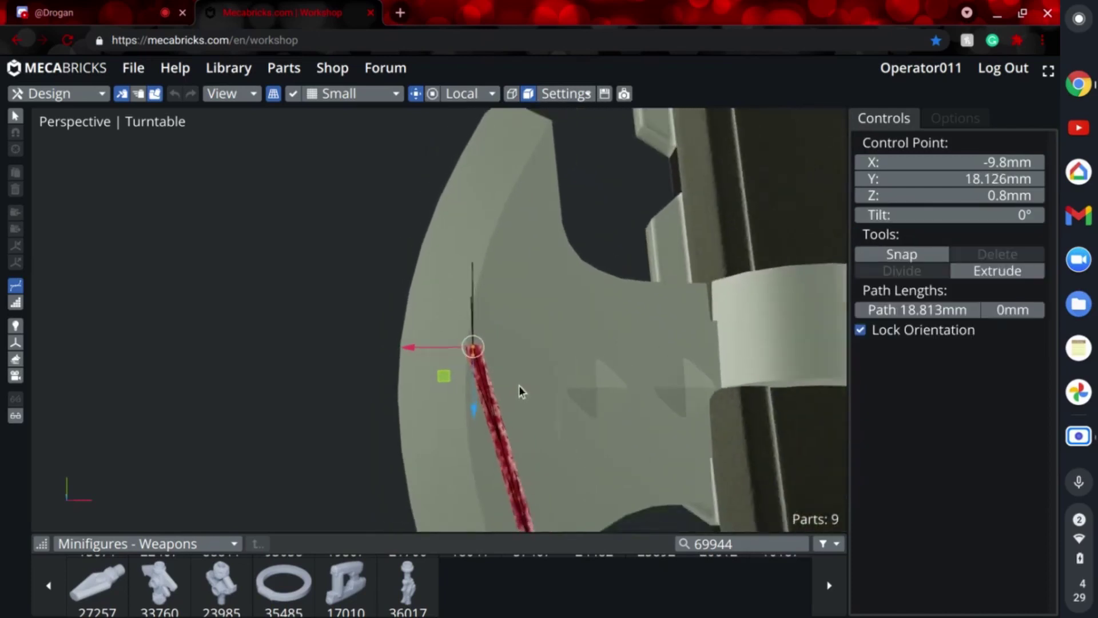
pyautogui.scroll(-2, 456, 338)
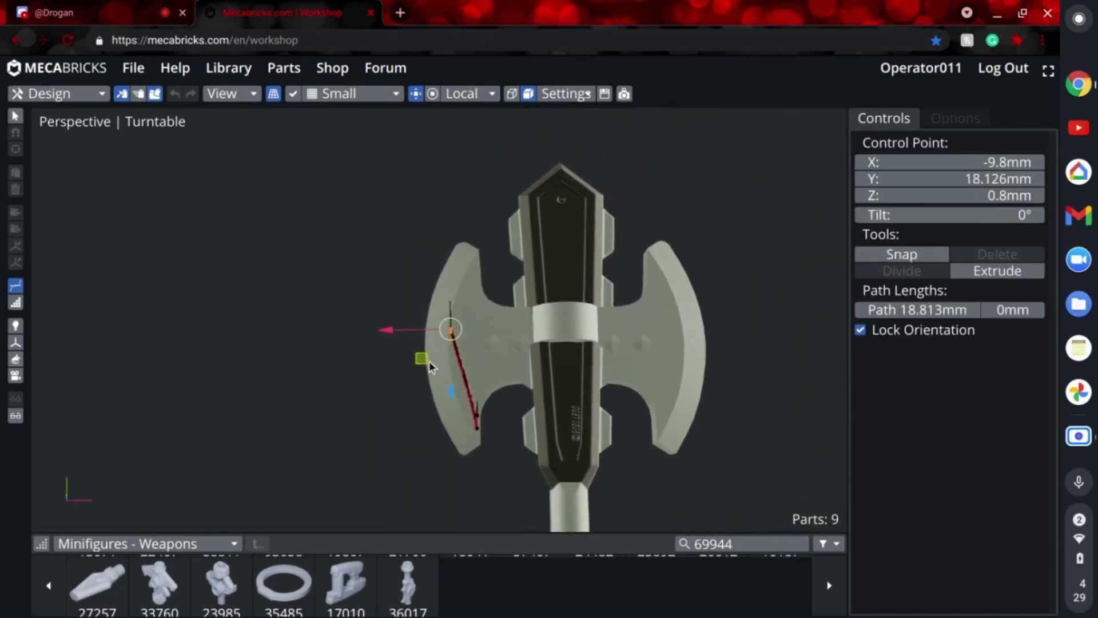
pyautogui.moveTo(437, 343); pyautogui.dragTo(455, 289)
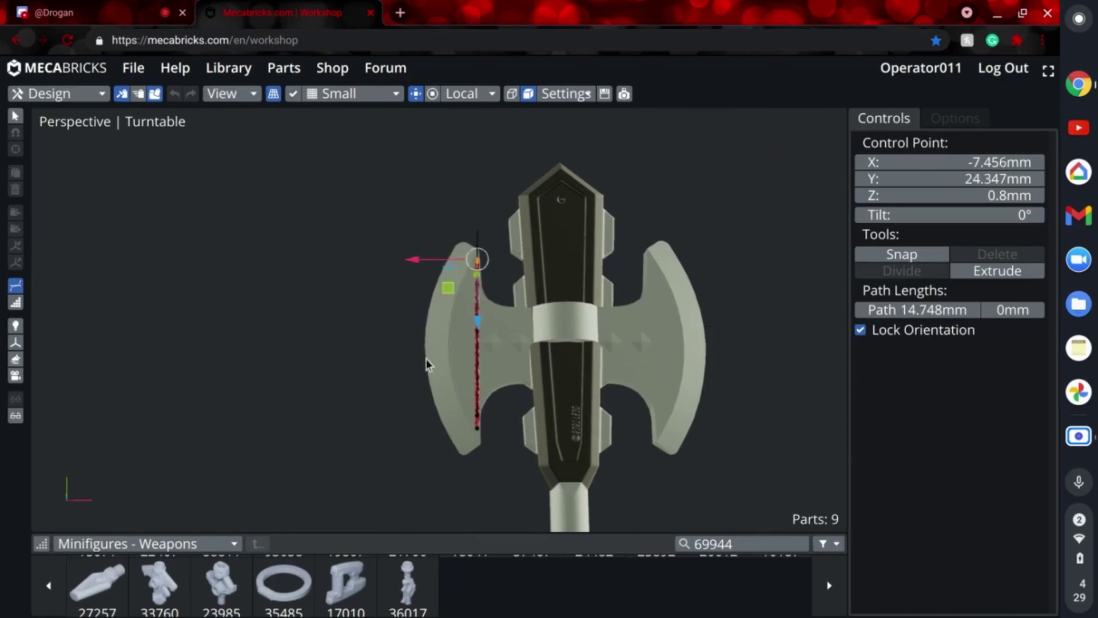
# Step: Bend the string with its lower and upper handles to follow the blade's curved bevel, and finish editing the path
pyautogui.click(481, 417)
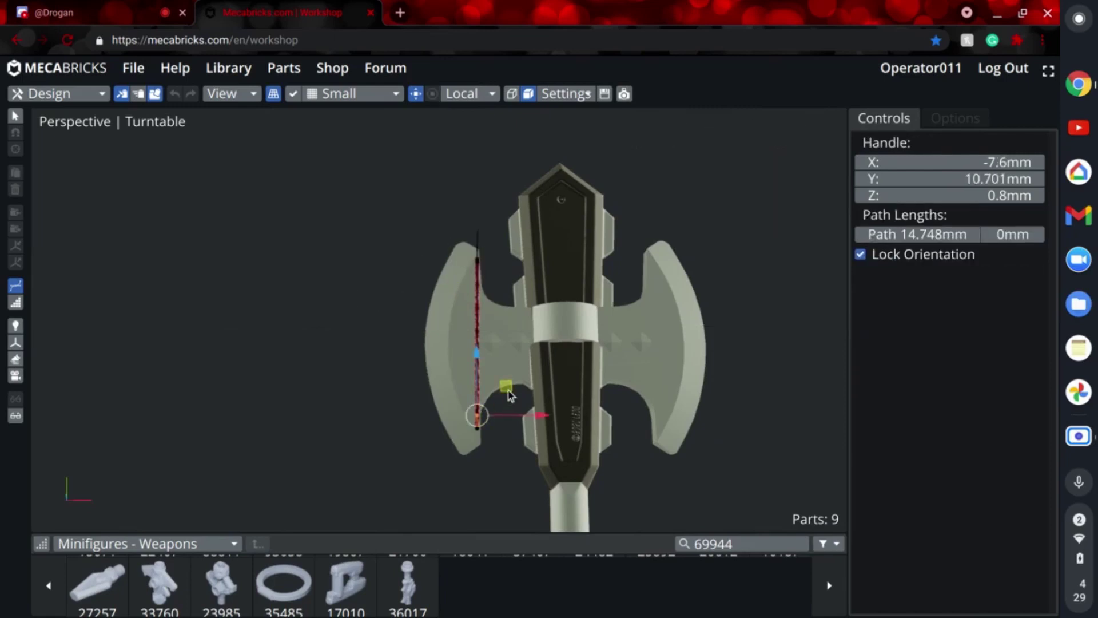
pyautogui.moveTo(506, 388); pyautogui.dragTo(476, 354)
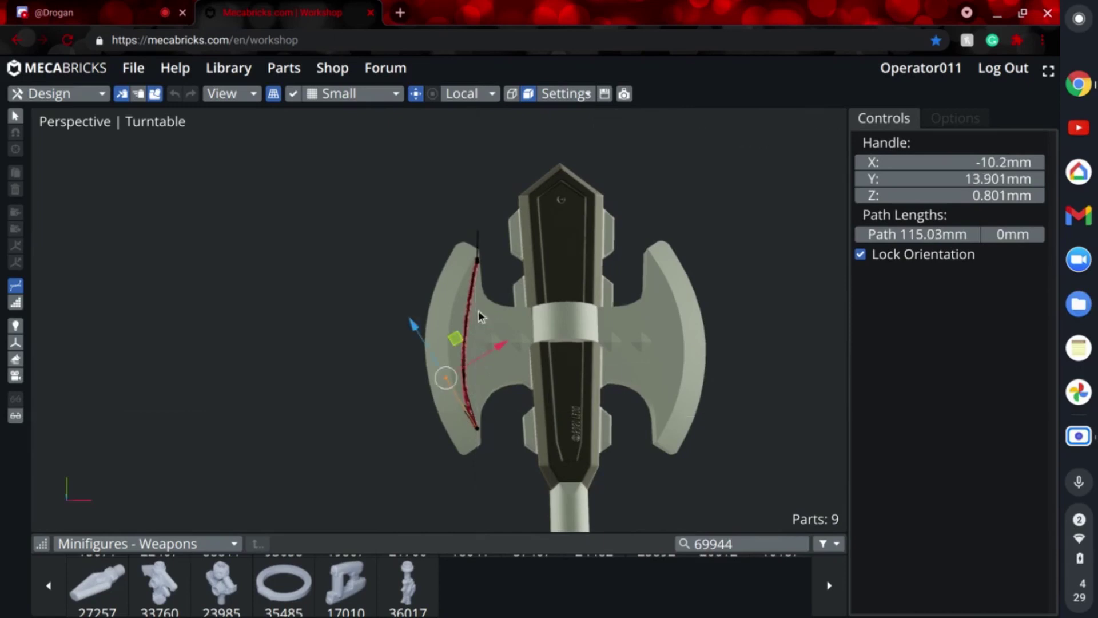
pyautogui.click(478, 265)
pyautogui.moveTo(447, 290); pyautogui.dragTo(445, 323)
pyautogui.click(450, 374)
pyautogui.press('Escape')
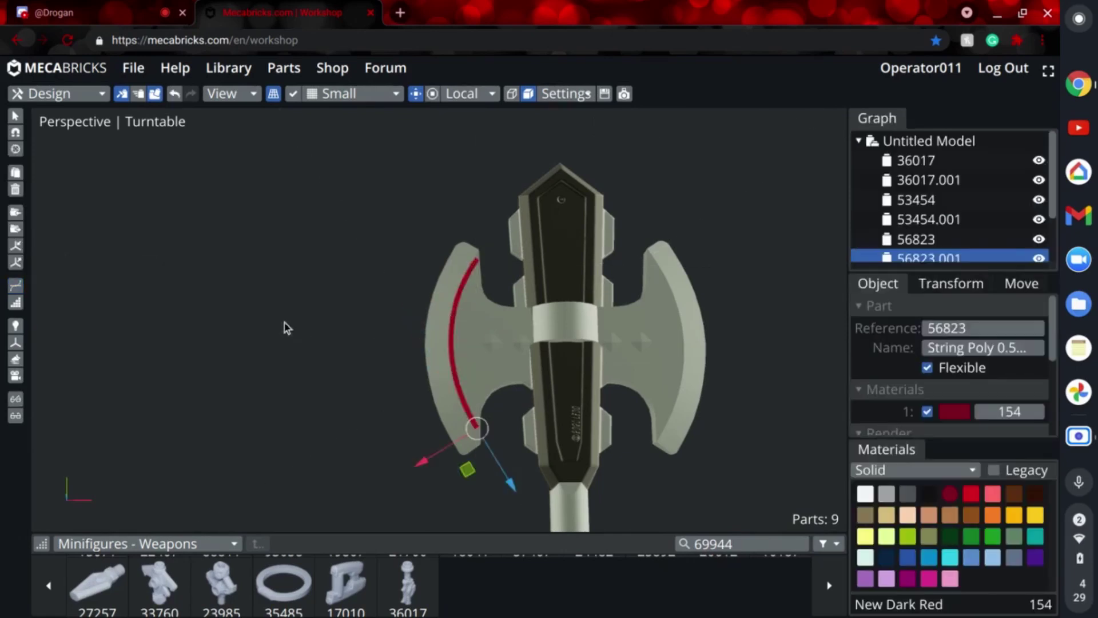
# Step: Duplicate the curved string and move the copy 1.6 mm through the blade's thickness onto its opposite face
pyautogui.moveTo(284, 326); pyautogui.dragTo(449, 380, button='right')
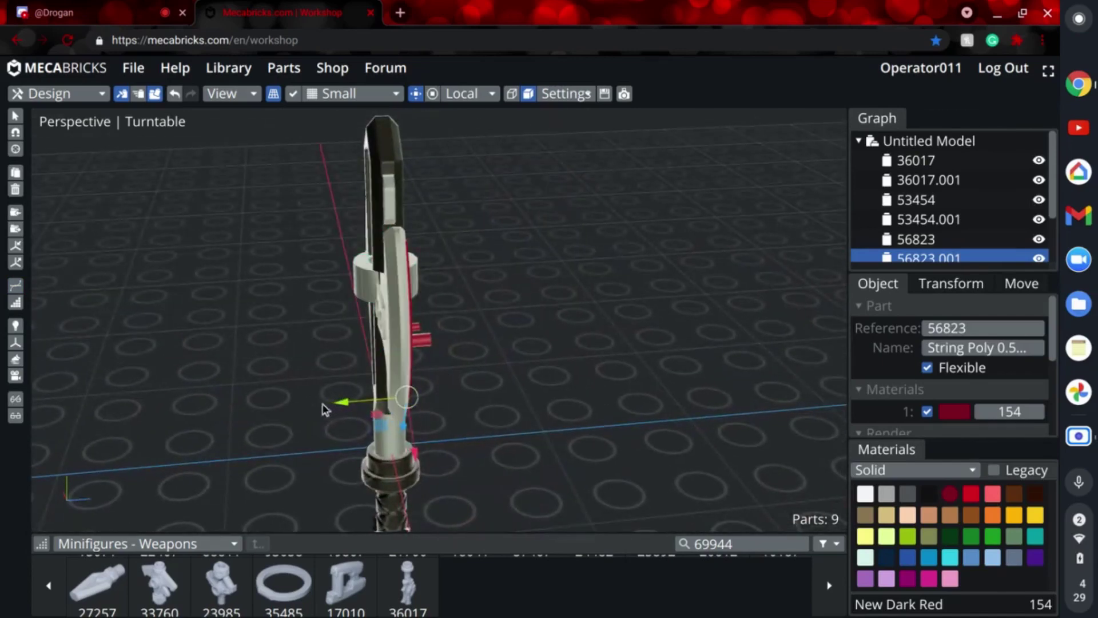
pyautogui.hotkey('ctrl', 'd')
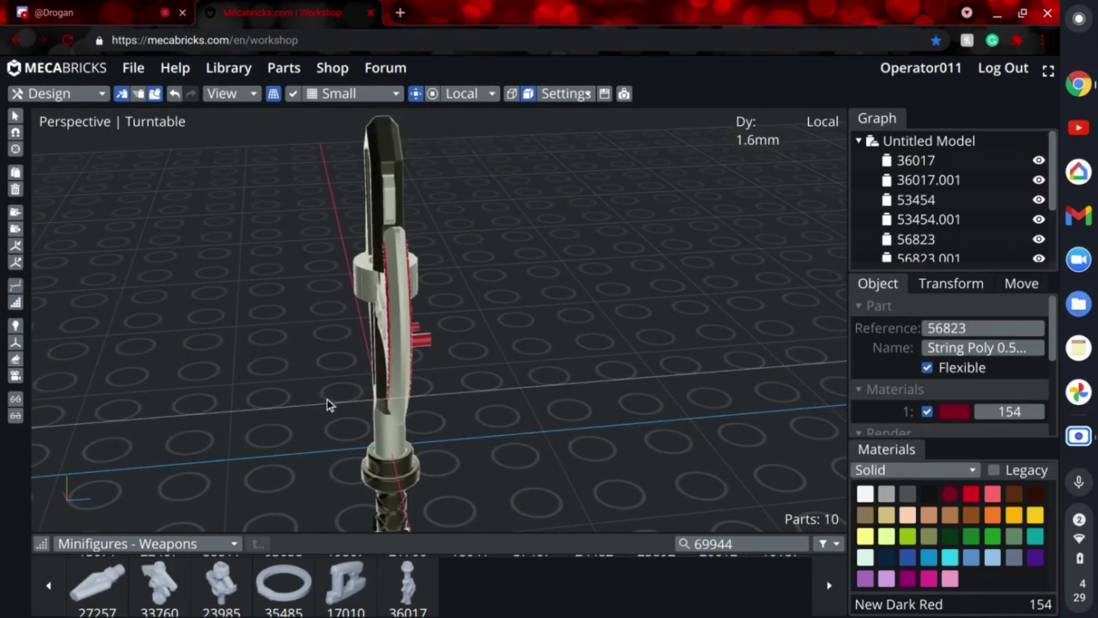
pyautogui.moveTo(327, 400); pyautogui.dragTo(328, 401)
pyautogui.click(533, 423)
pyautogui.moveTo(534, 423); pyautogui.dragTo(710, 410, button='right')
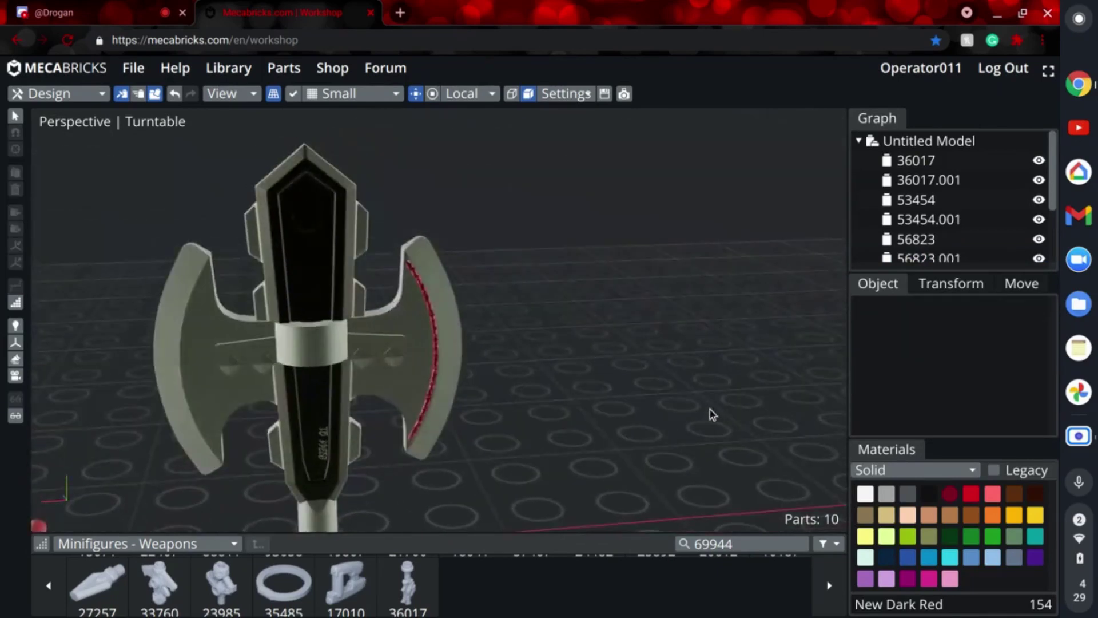
# Step: Delete the axe head that has no string trim from the Macuahuitl
pyautogui.click(215, 392)
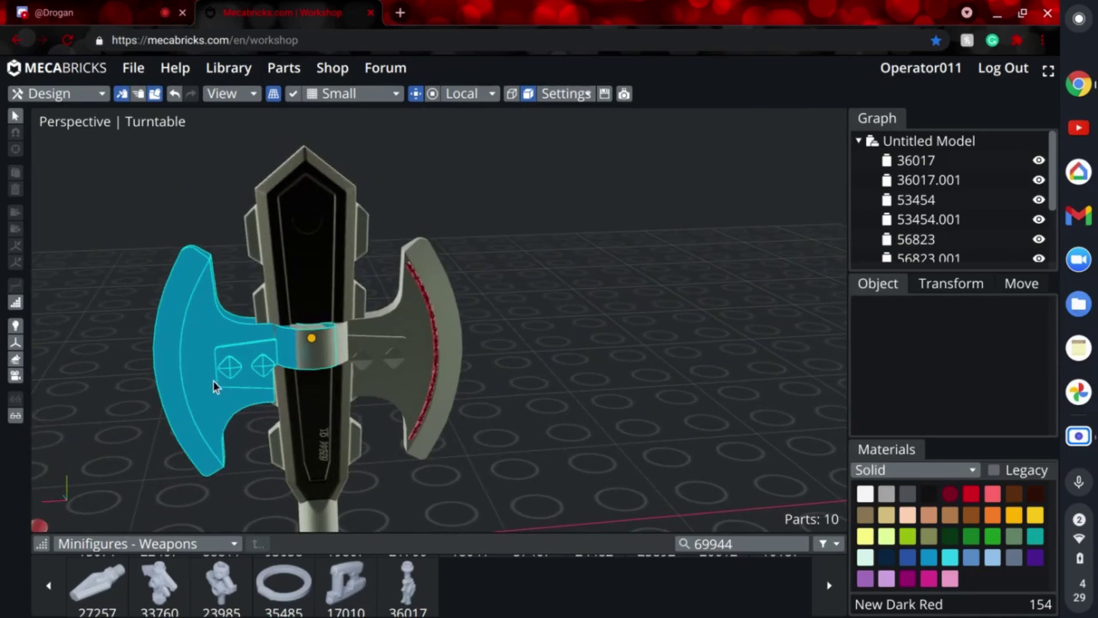
pyautogui.press('Delete')
pyautogui.click(354, 373)
# Step: Duplicate the trimmed axe head together with its two curved strings and rotate the copy half a turn onto the Macuahuitl's opposite side
pyautogui.click(527, 301)
pyautogui.press('s')
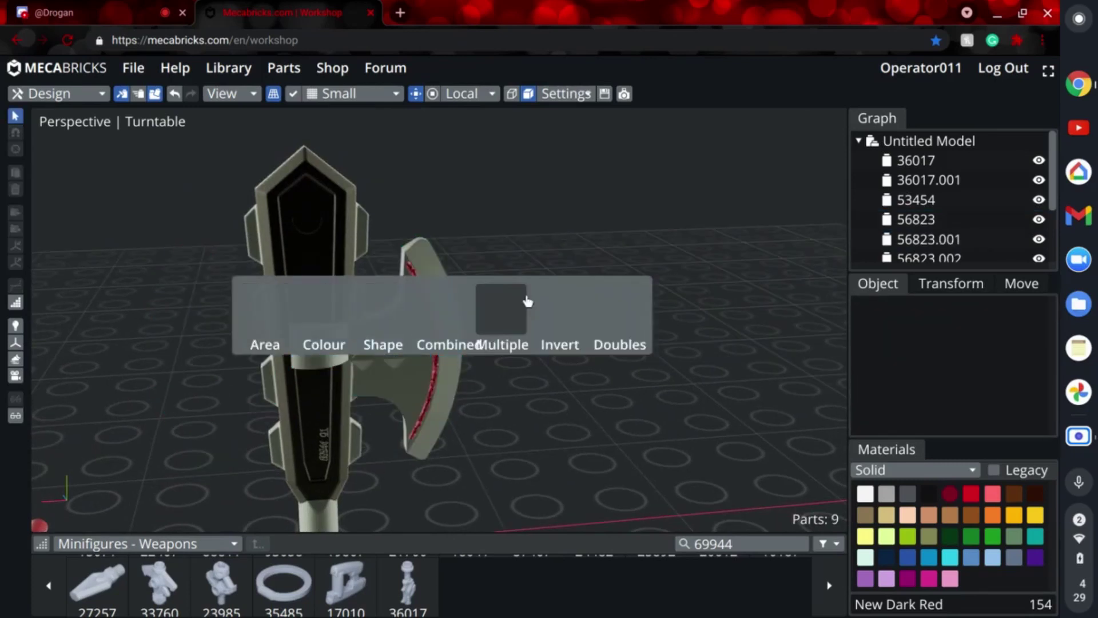
pyautogui.click(509, 304)
pyautogui.click(449, 301)
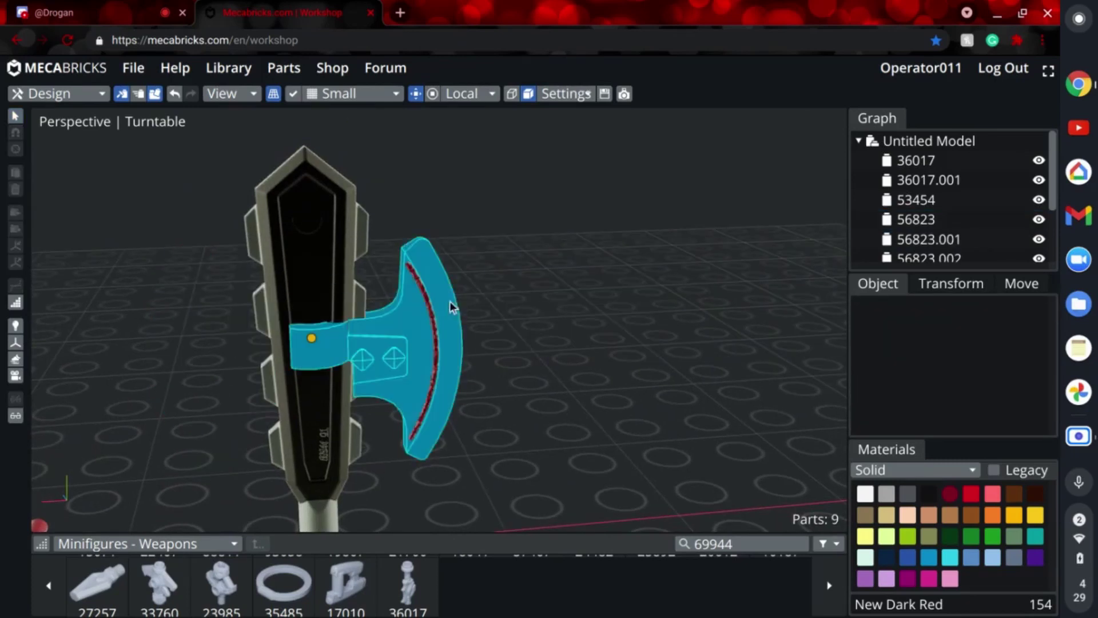
pyautogui.click(623, 354)
pyautogui.press('s')
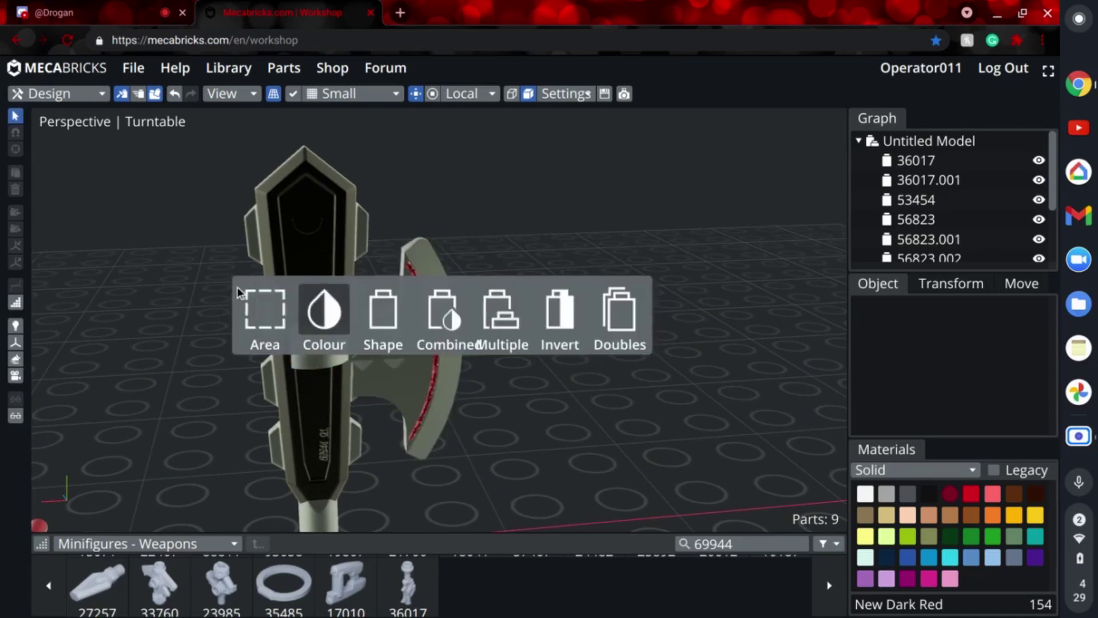
pyautogui.click(183, 352)
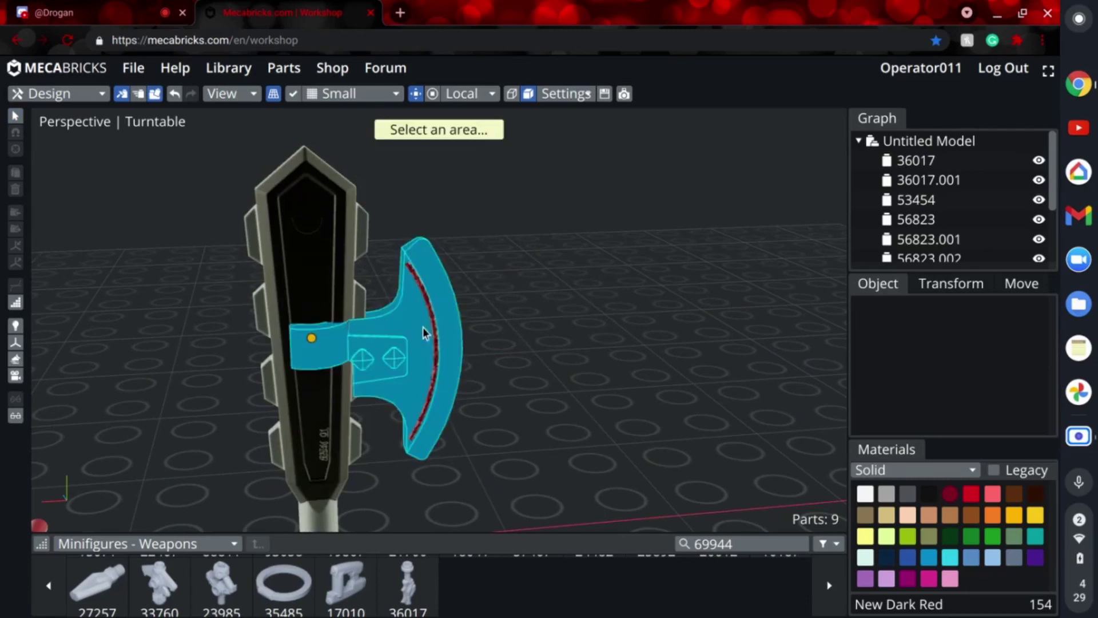
pyautogui.moveTo(503, 349); pyautogui.dragTo(530, 366)
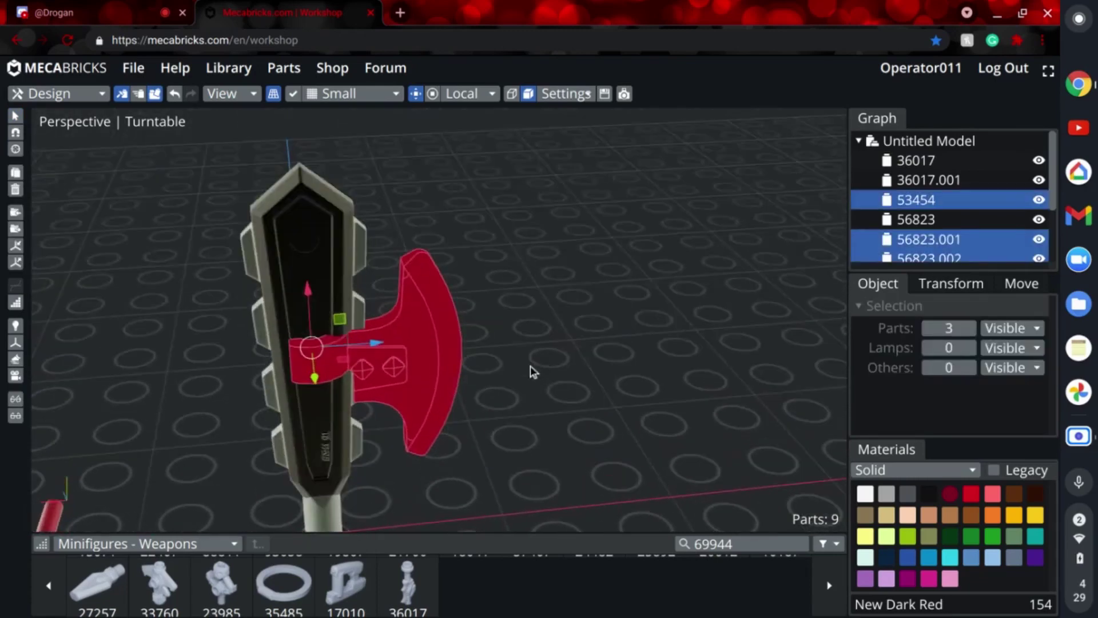
pyautogui.hotkey('ctrl', 'd')
pyautogui.press('r')
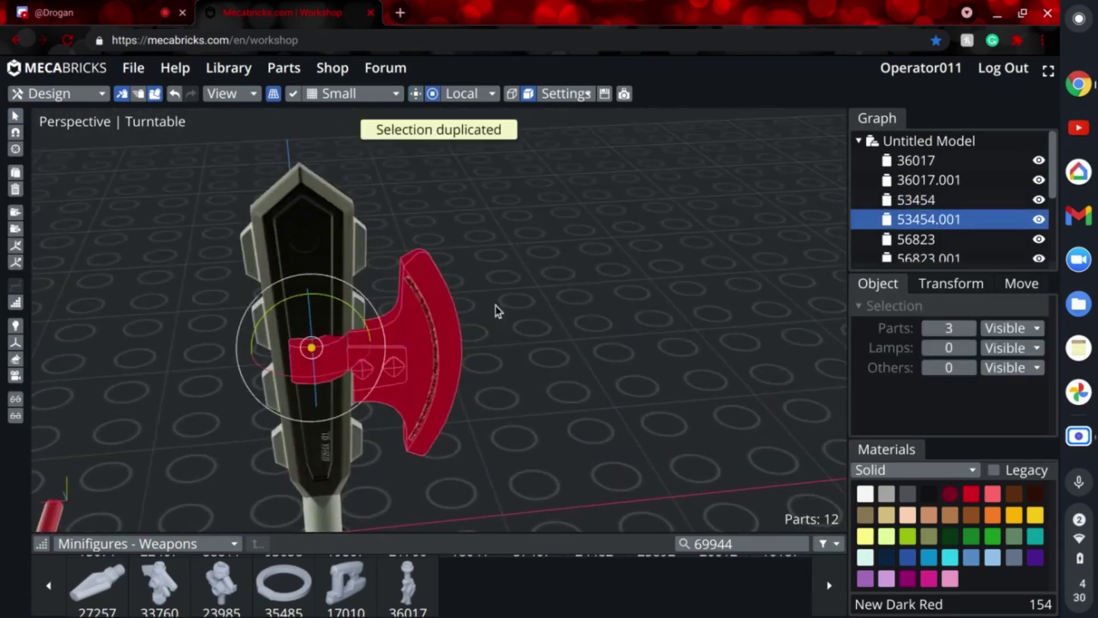
pyautogui.moveTo(495, 309); pyautogui.dragTo(454, 373, button='right')
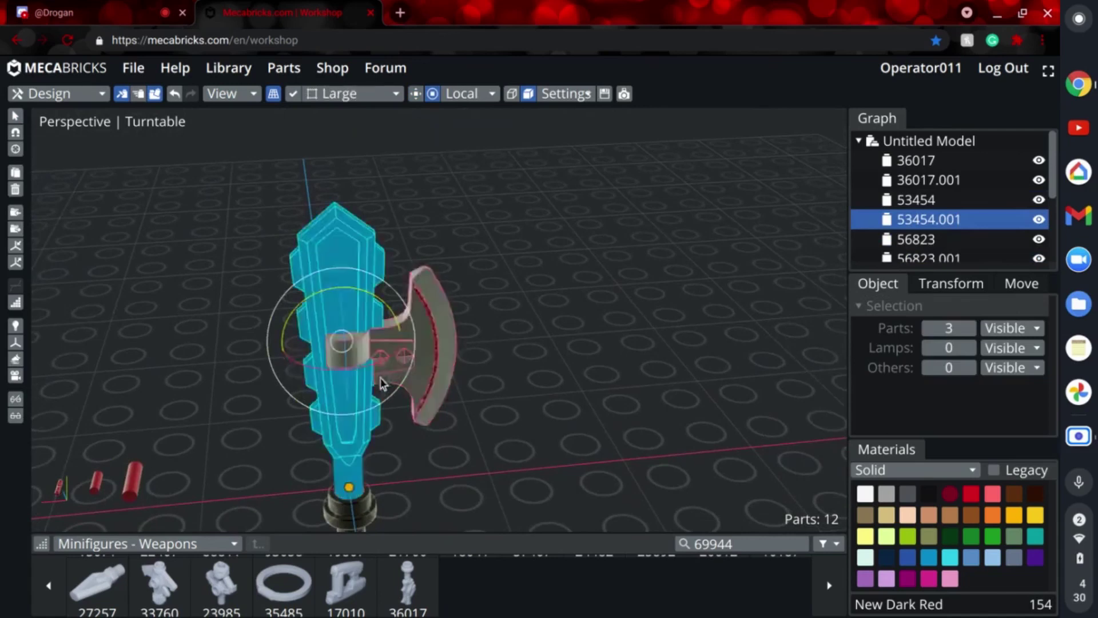
pyautogui.moveTo(380, 384); pyautogui.dragTo(230, 294)
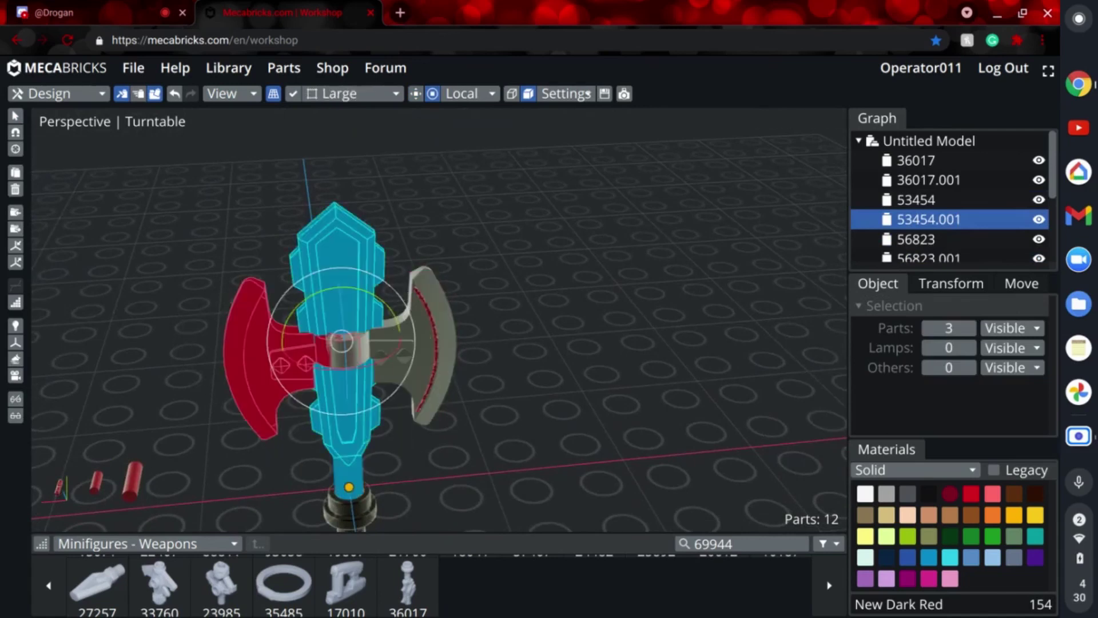
pyautogui.click(184, 322)
pyautogui.moveTo(183, 323); pyautogui.dragTo(622, 300, button='right')
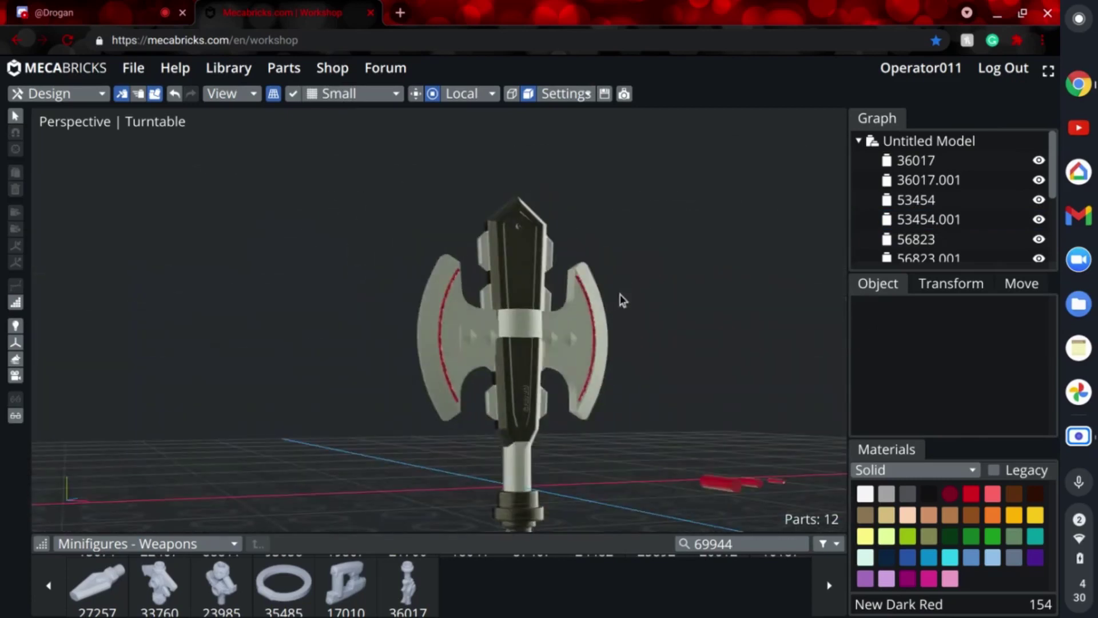
# Step: Temporarily hide the loose dark red pieces beside the axe to inspect the double-bladed model, and show them again
pyautogui.press('b')
pyautogui.moveTo(667, 419); pyautogui.dragTo(828, 522)
pyautogui.press('h')
pyautogui.press('KP_7')
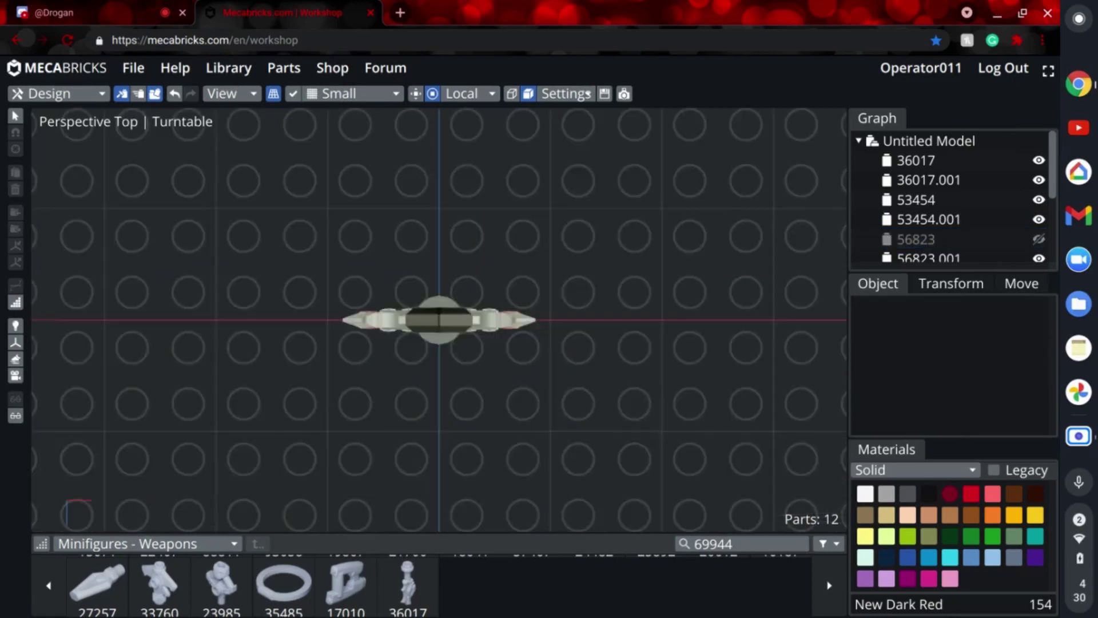
pyautogui.moveTo(570, 400); pyautogui.dragTo(579, 375, button='right')
pyautogui.hotkey('alt', 'h')
pyautogui.click(459, 149)
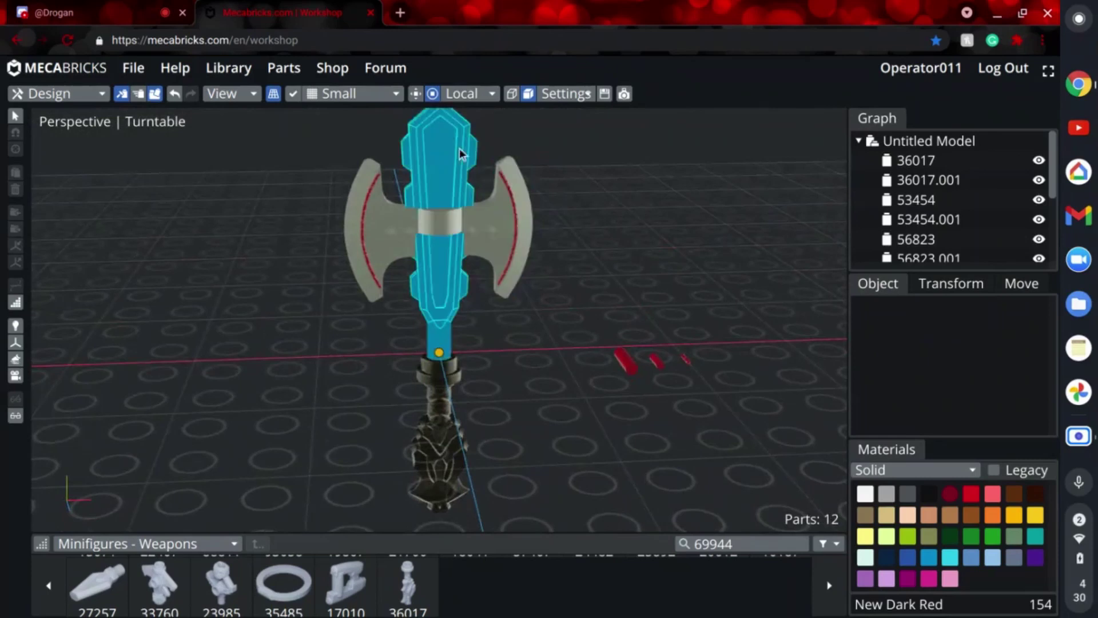
# Step: Duplicate the small loose dark red string and snap the copy to the connection point at the Macuahuitl's base
pyautogui.click(797, 345)
pyautogui.click(691, 367)
pyautogui.moveTo(691, 367); pyautogui.dragTo(601, 357, button='right')
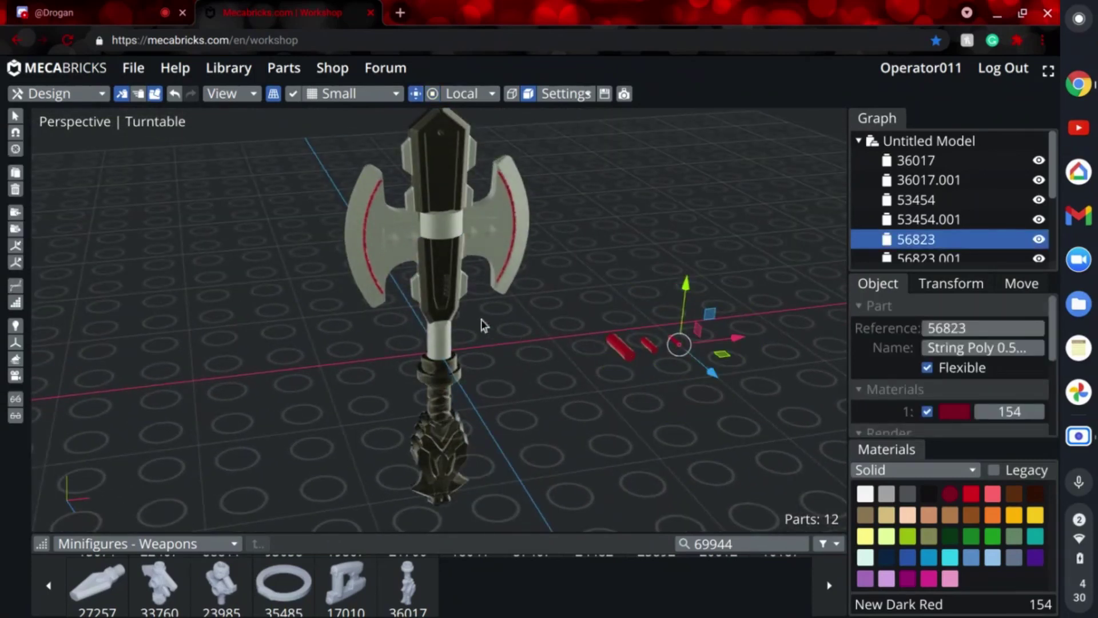
pyautogui.hotkey('shift', 'd')
pyautogui.press('s')
pyautogui.click(441, 351)
pyautogui.scroll(-2, 556, 379)
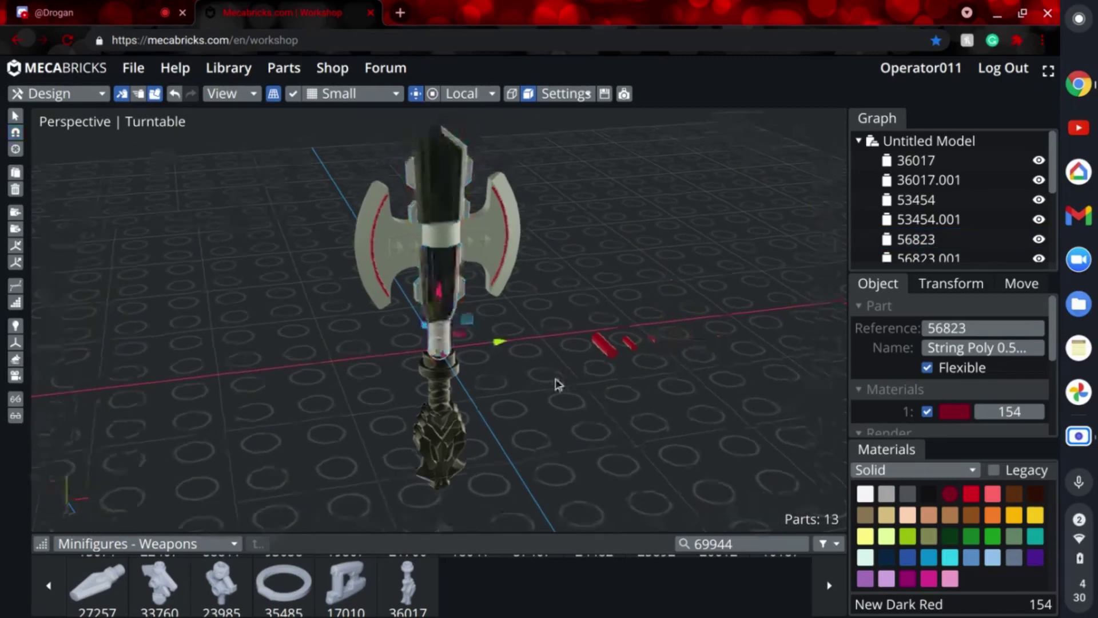
# Step: Move the copied string up the Macuahuitl to the front face just below its pointed tip
pyautogui.moveTo(475, 421); pyautogui.dragTo(544, 430, button='right')
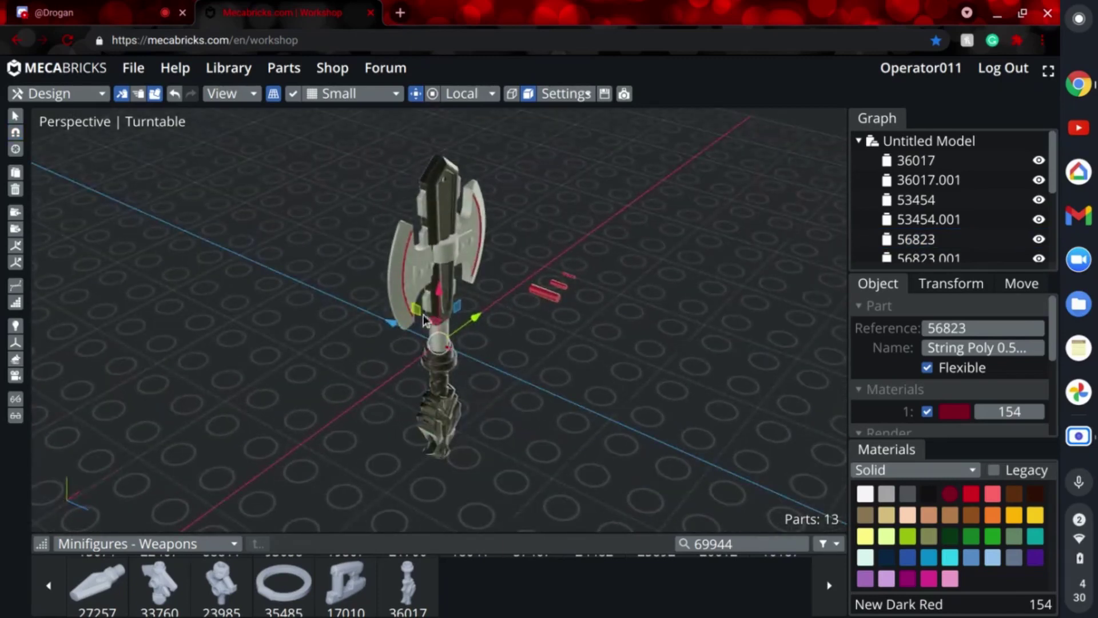
pyautogui.moveTo(416, 309); pyautogui.dragTo(427, 132)
pyautogui.press('3')
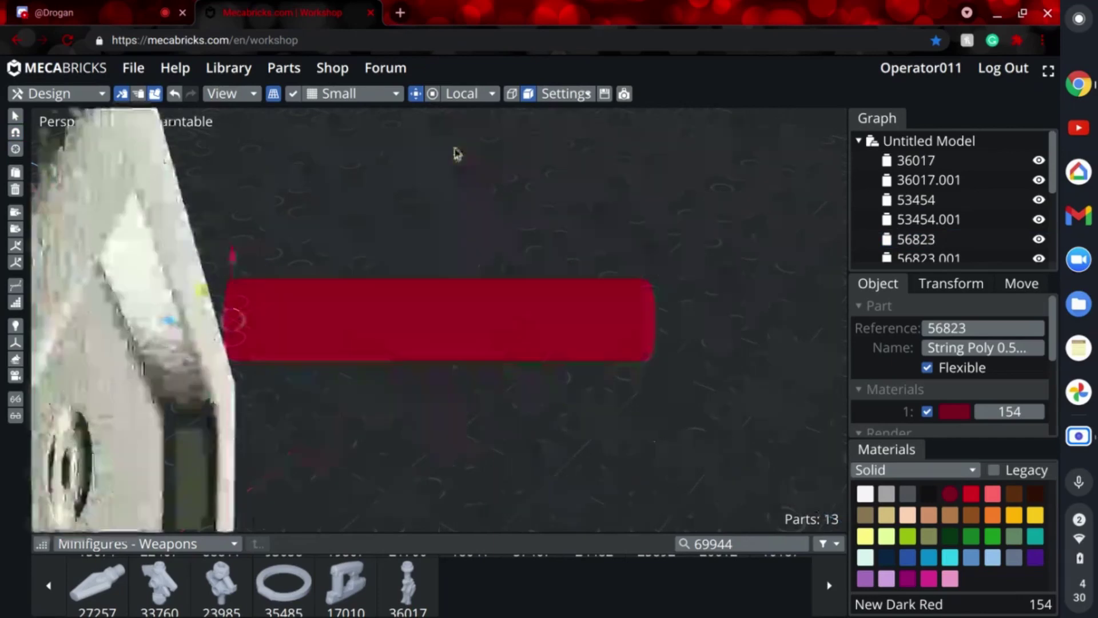
pyautogui.moveTo(568, 235); pyautogui.dragTo(596, 319, button='right')
pyautogui.scroll(-6, 457, 290)
pyautogui.scroll(-4, 604, 316)
pyautogui.scroll(-3, 596, 319)
pyautogui.moveTo(566, 377); pyautogui.dragTo(651, 352, button='right')
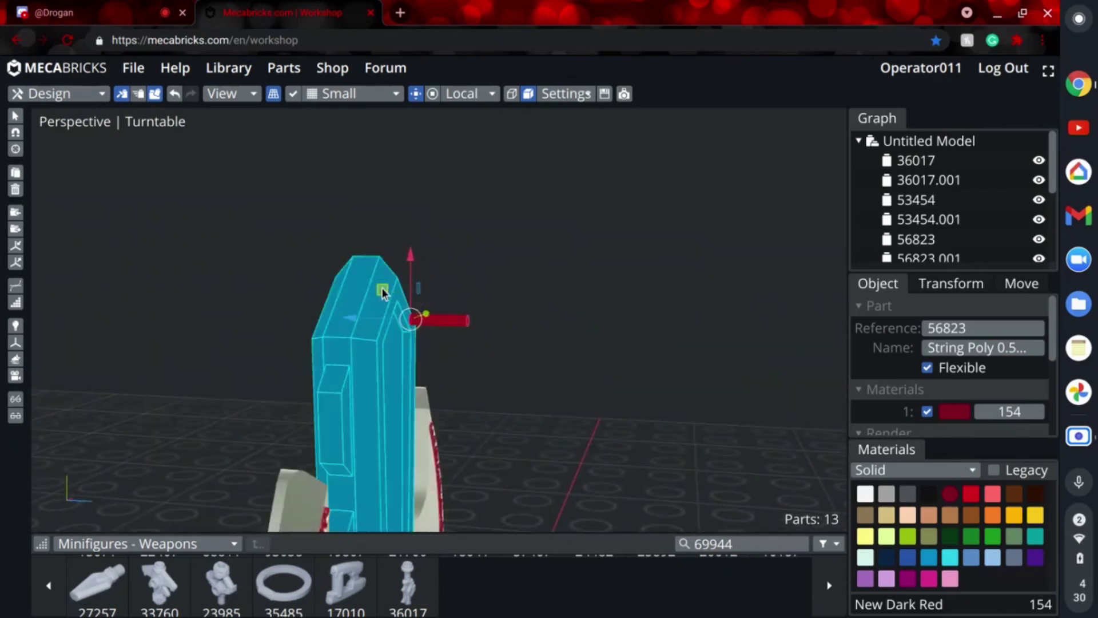
pyautogui.moveTo(382, 289); pyautogui.dragTo(372, 280)
# Step: Rotate the string to lie flat on the dark face, sloping down parallel to the tip's right edge
pyautogui.moveTo(412, 297); pyautogui.dragTo(451, 399, button='right')
pyautogui.press('space')
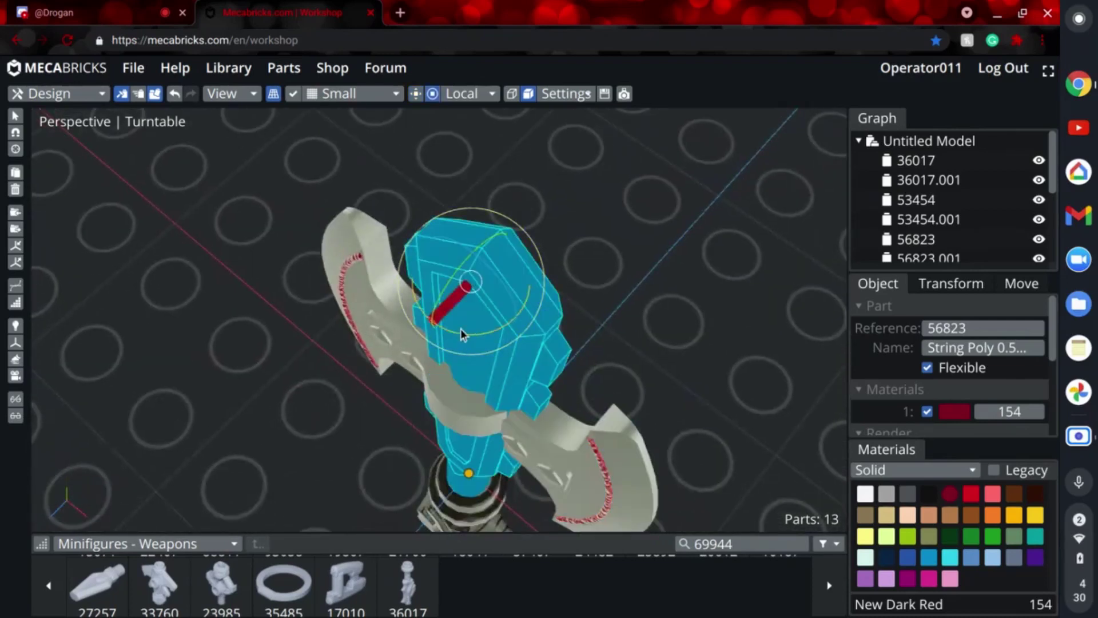
pyautogui.press('g')
pyautogui.moveTo(469, 326); pyautogui.dragTo(544, 308)
pyautogui.hotkey('ctrl', 'z')
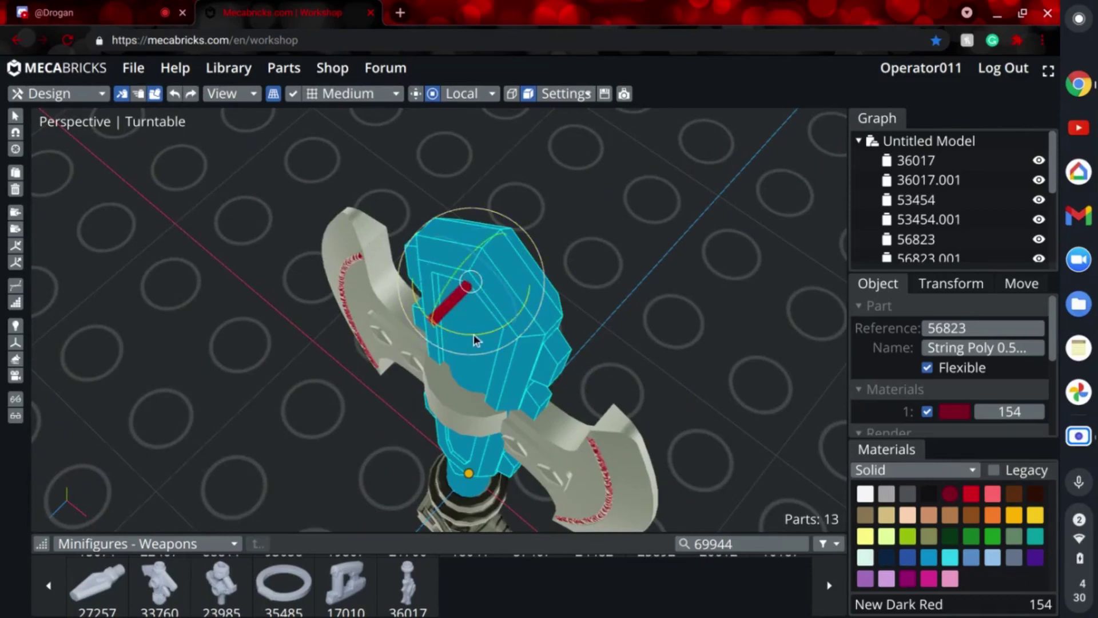
pyautogui.moveTo(458, 337); pyautogui.dragTo(658, 343)
pyautogui.moveTo(658, 343); pyautogui.dragTo(738, 305, button='right')
pyautogui.moveTo(663, 296); pyautogui.dragTo(670, 293, button='right')
pyautogui.press('3')
pyautogui.moveTo(478, 267); pyautogui.dragTo(493, 296)
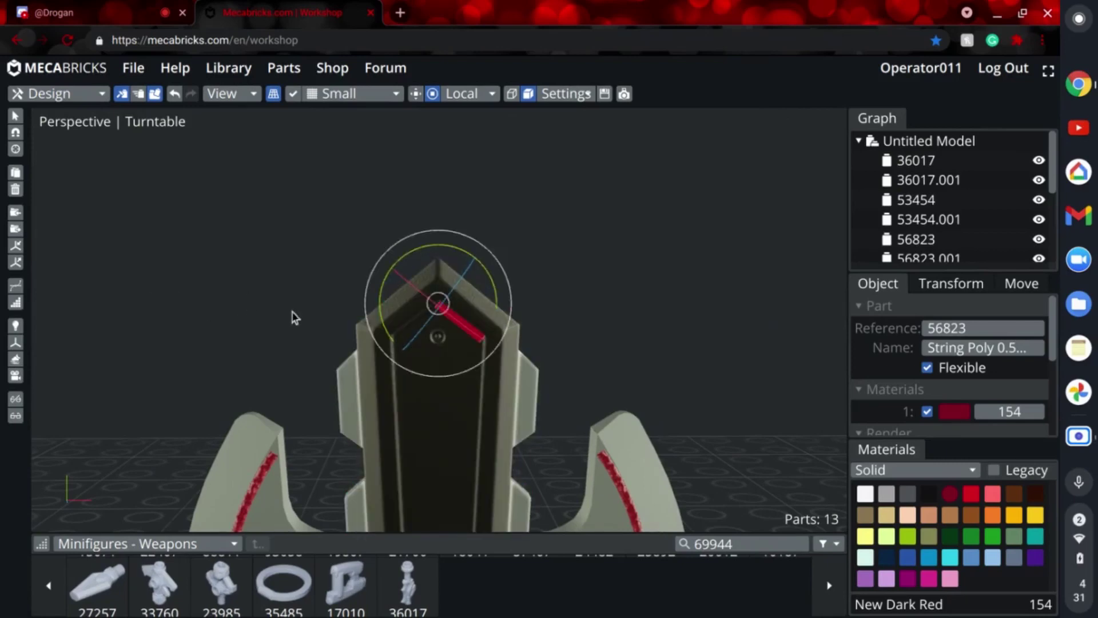
# Step: Nudge the string so its upper end meets the inner apex and it follows the right sloping groove
pyautogui.moveTo(294, 317); pyautogui.dragTo(461, 359, button='right')
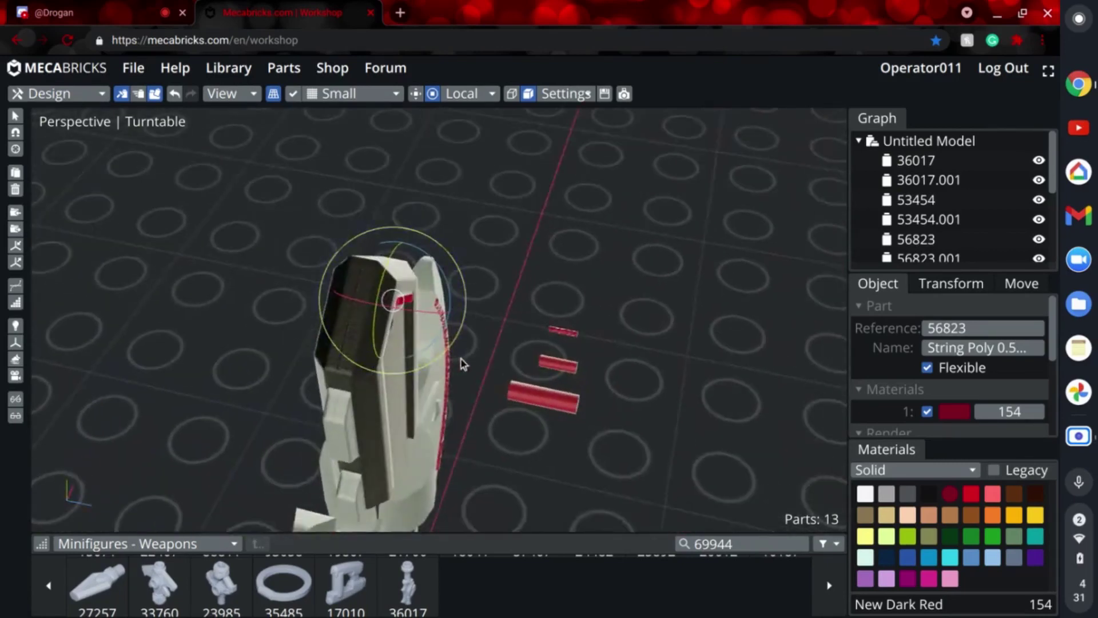
pyautogui.scroll(5, 518, 349)
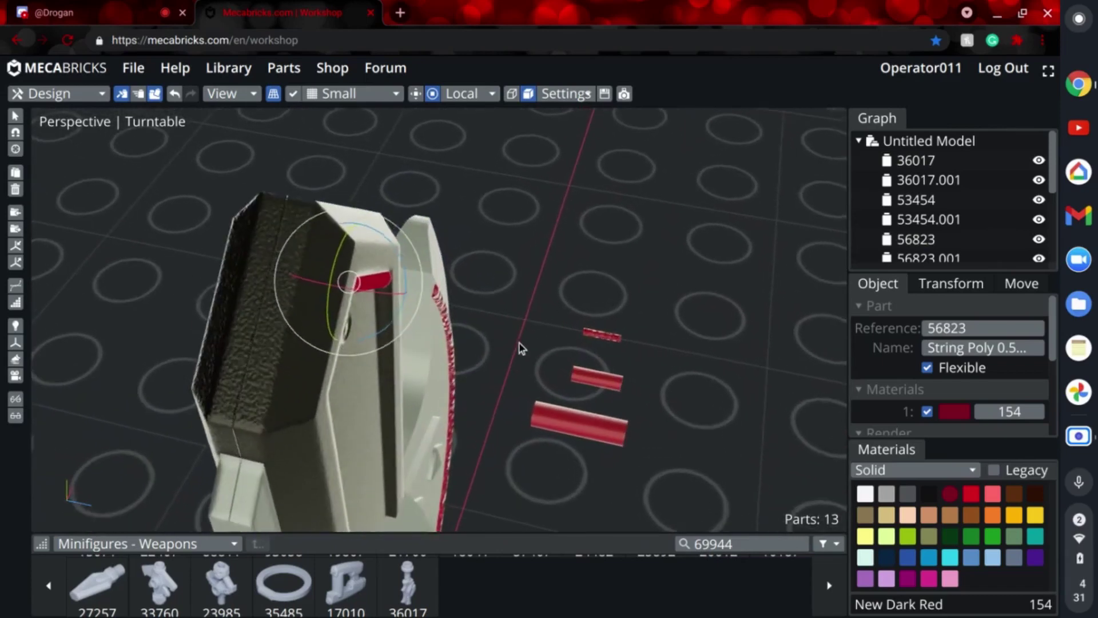
pyautogui.scroll(1, 519, 347)
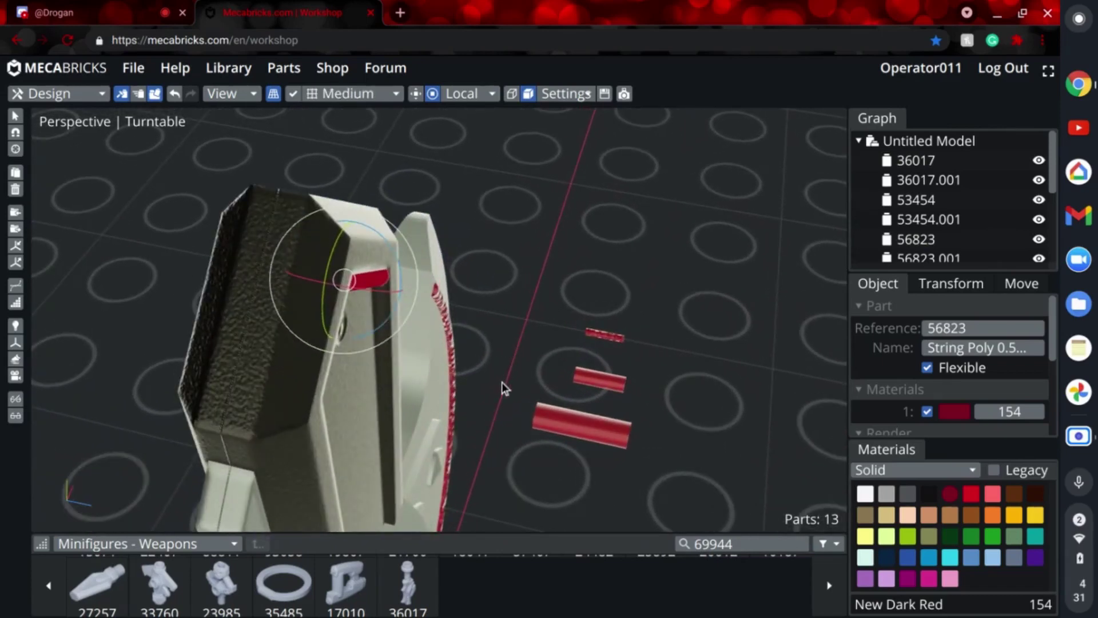
pyautogui.press('g')
pyautogui.press('g')
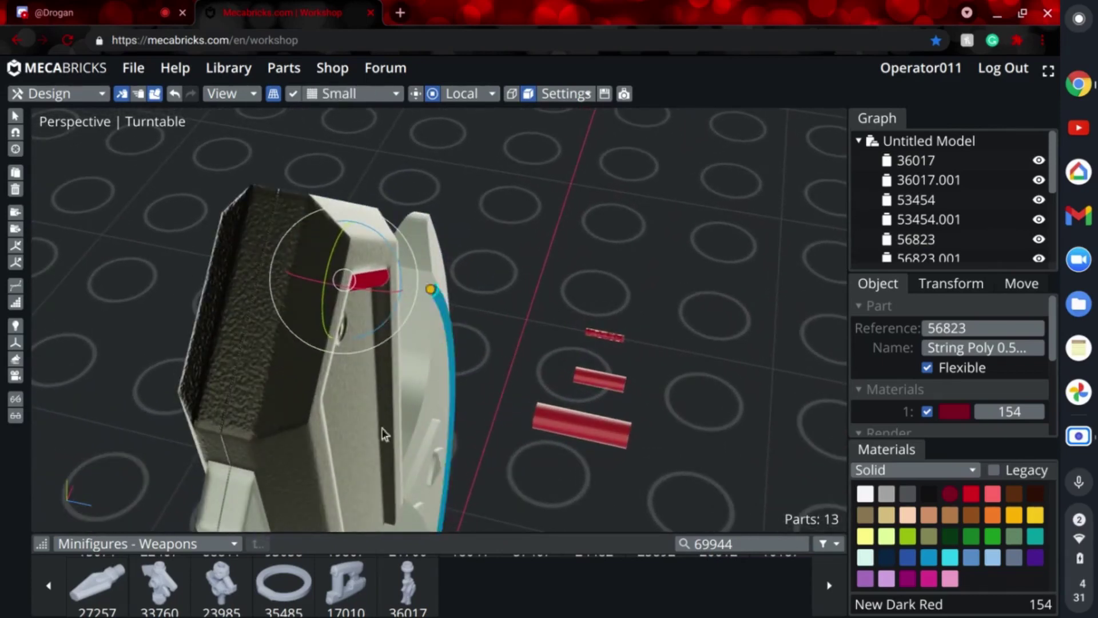
pyautogui.press('t')
pyautogui.moveTo(289, 269); pyautogui.dragTo(282, 265)
pyautogui.moveTo(433, 283); pyautogui.dragTo(289, 246, button='middle')
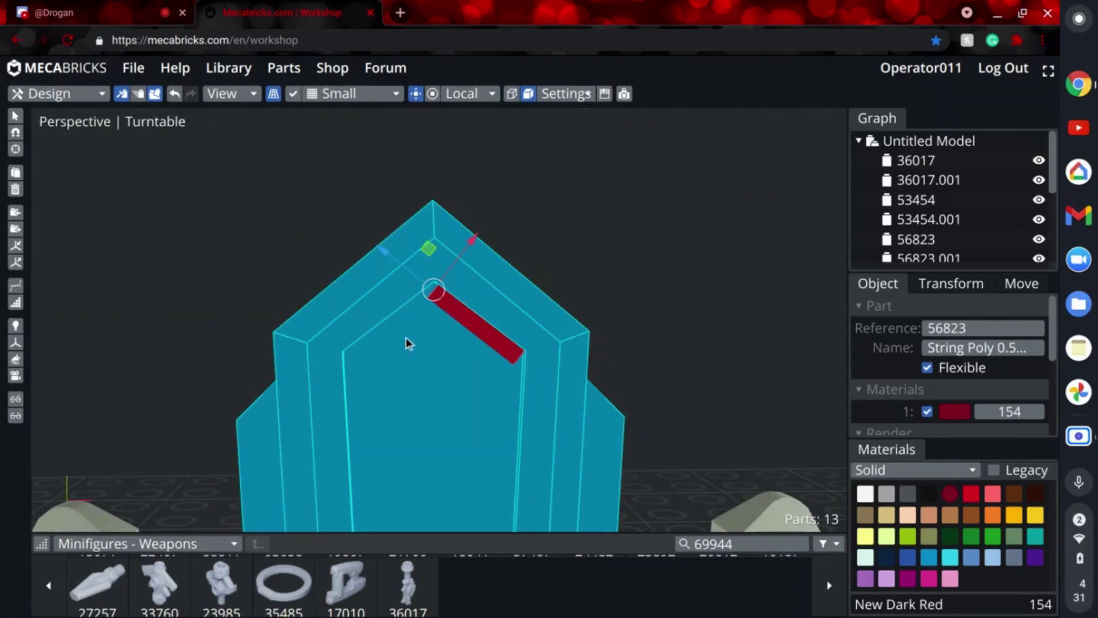
# Step: Duplicate the string and rotate the copy about the apex to follow the left sloping groove, forming a chevron
pyautogui.hotkey('ctrl', 'd')
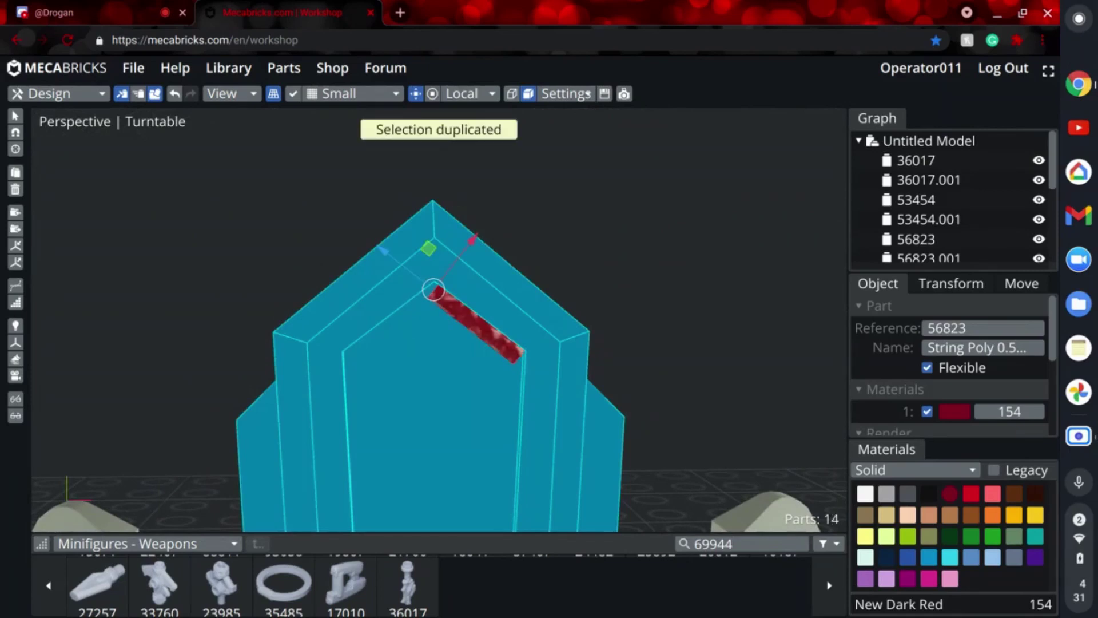
pyautogui.press('r')
pyautogui.moveTo(417, 232); pyautogui.dragTo(564, 290)
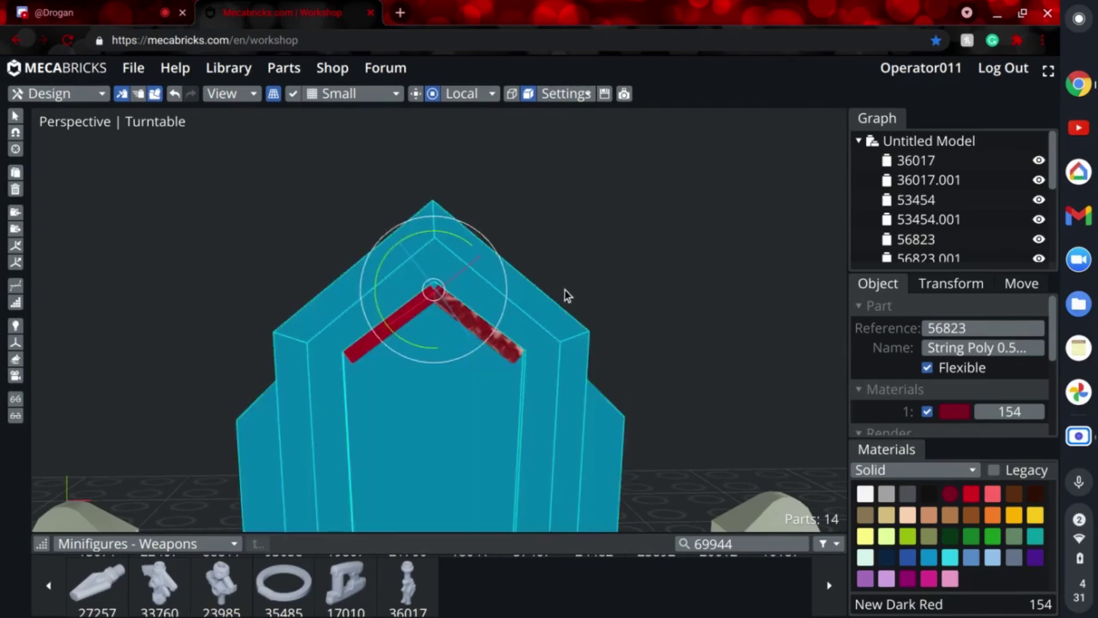
pyautogui.click(517, 358)
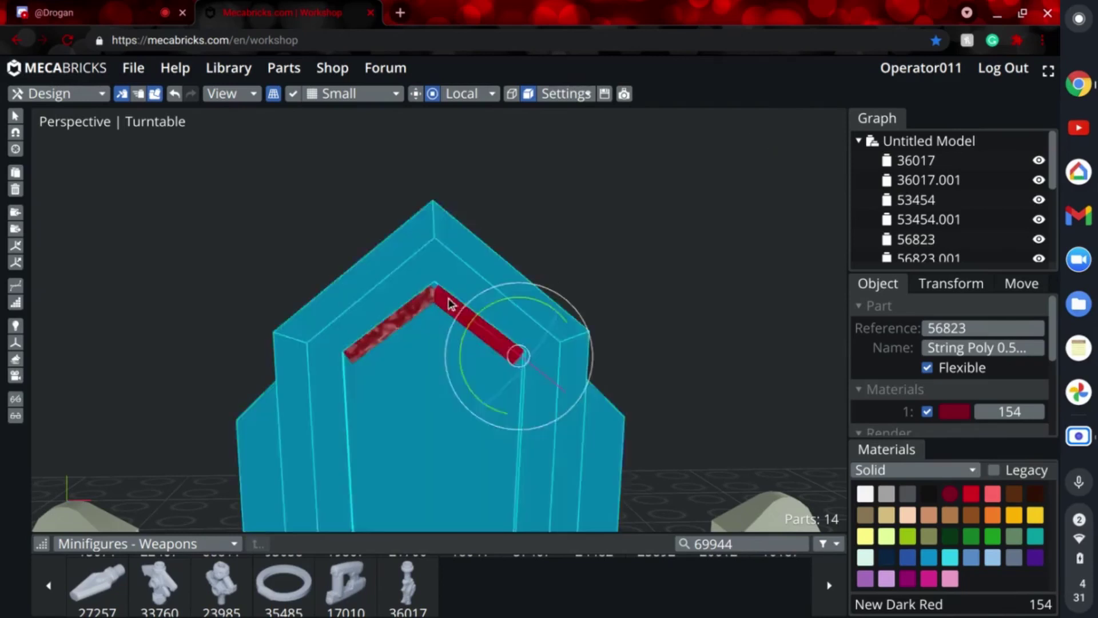
pyautogui.click(434, 291)
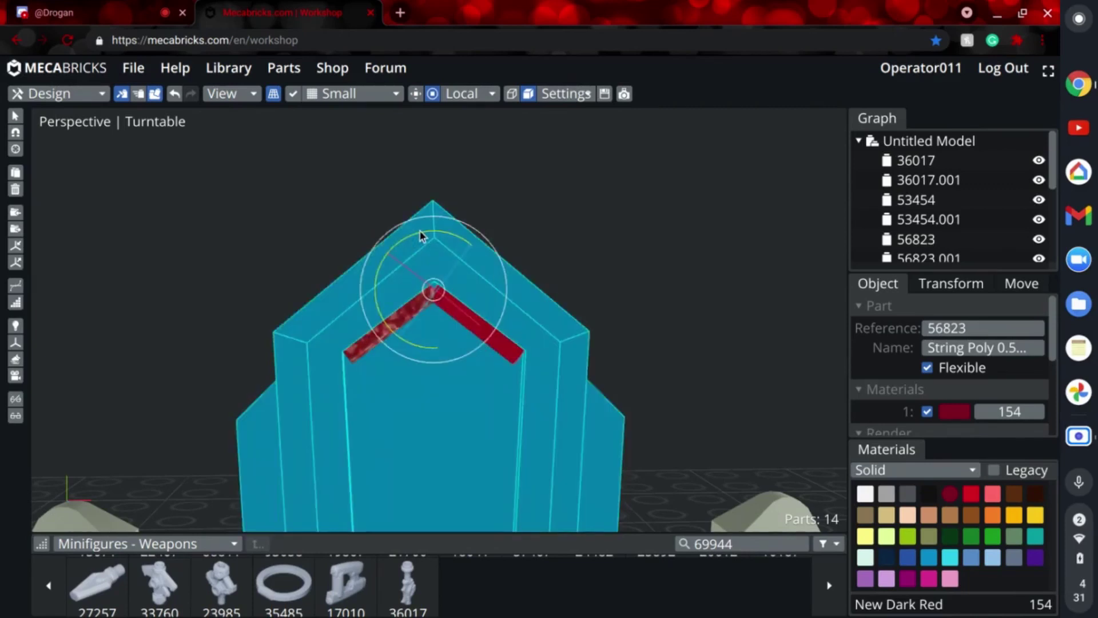
pyautogui.moveTo(420, 230); pyautogui.dragTo(420, 230)
pyautogui.click(316, 273)
# Step: Duplicate the left sloping string and rotate the copy about its lower end to run down the face's left groove
pyautogui.click(349, 357)
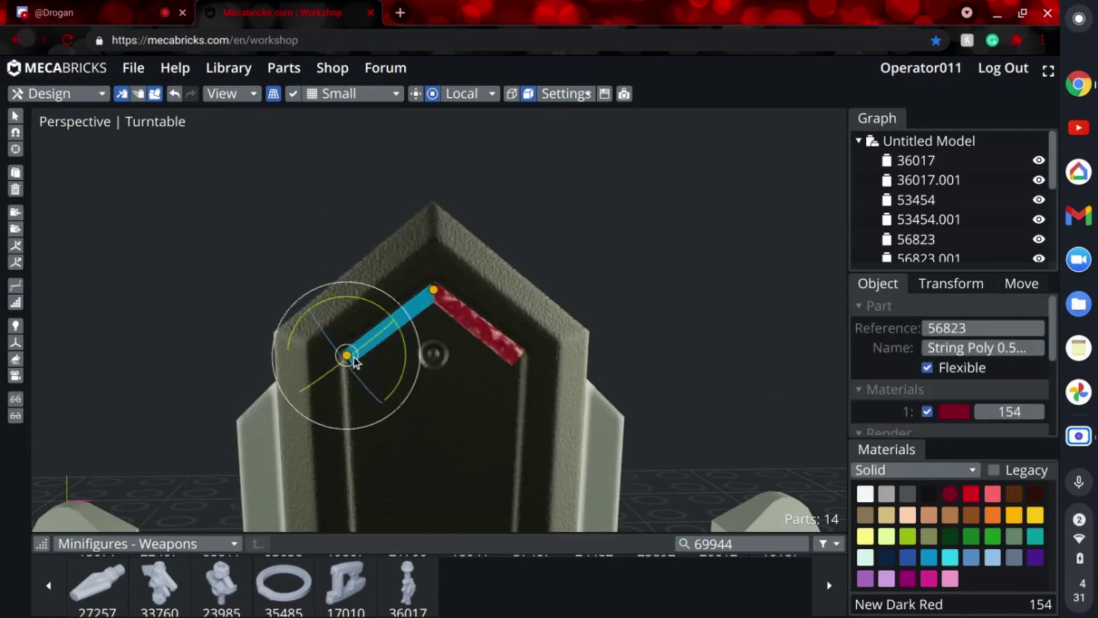
pyautogui.moveTo(350, 362); pyautogui.dragTo(252, 296, button='right')
pyautogui.scroll(-3, 252, 301)
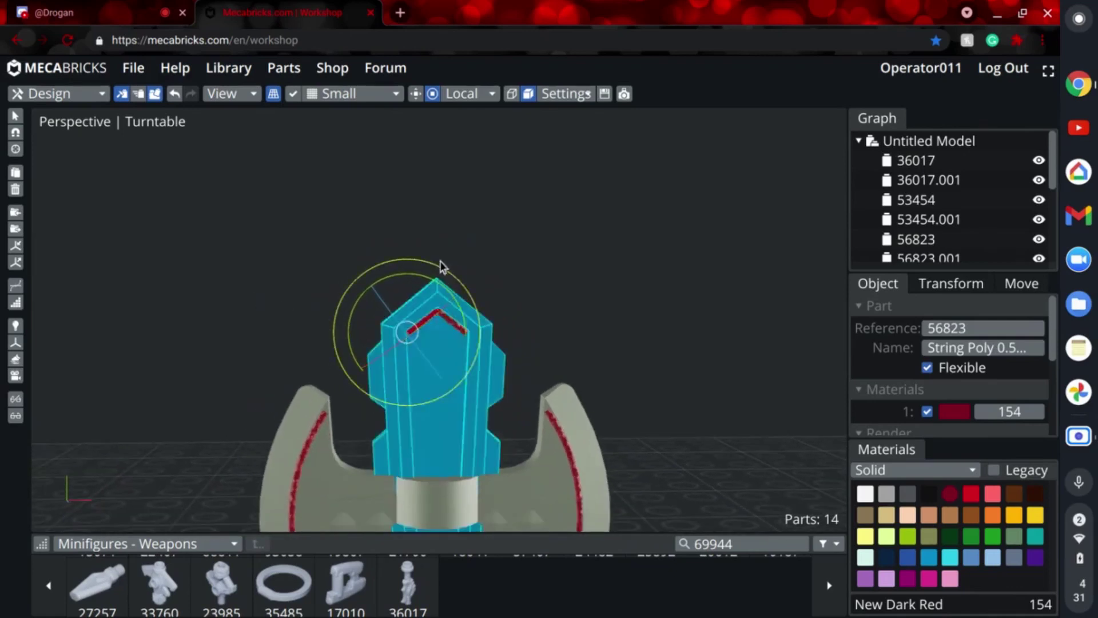
pyautogui.scroll(-2, 296, 272)
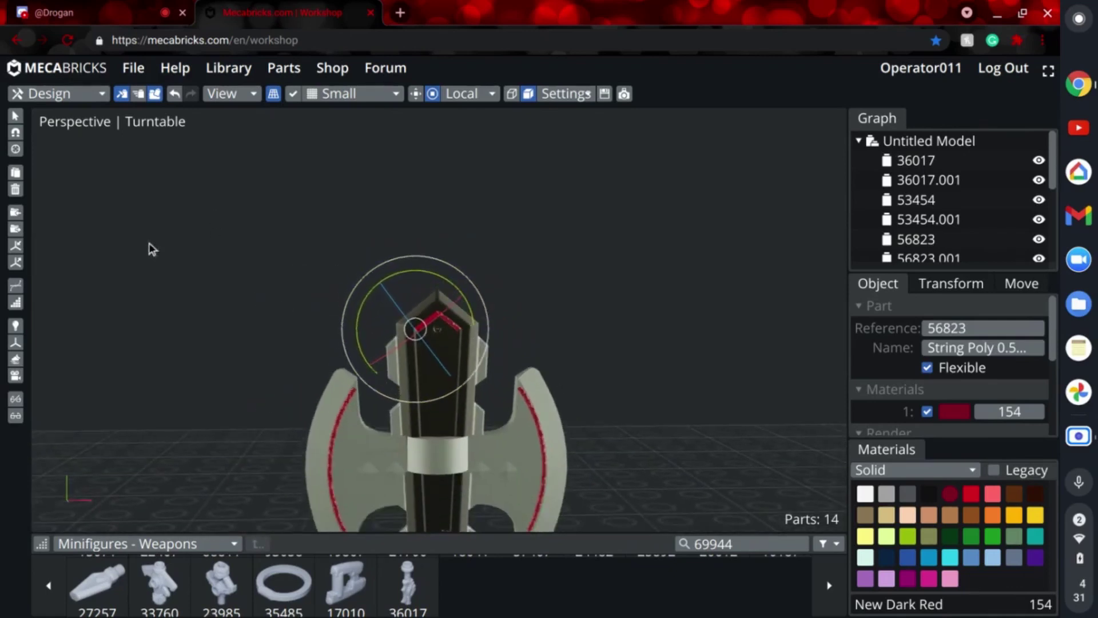
pyautogui.moveTo(151, 249); pyautogui.dragTo(170, 291, button='right')
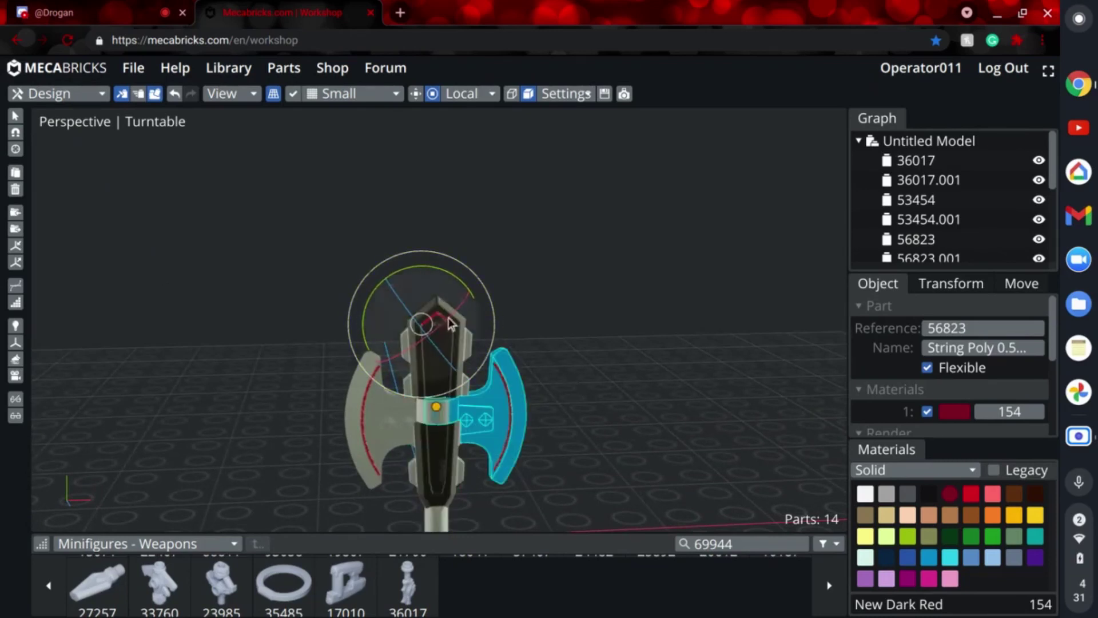
pyautogui.hotkey('shift', 'd')
pyautogui.moveTo(415, 266); pyautogui.dragTo(476, 289)
pyautogui.scroll(10, 623, 393)
pyautogui.moveTo(325, 297); pyautogui.dragTo(331, 296)
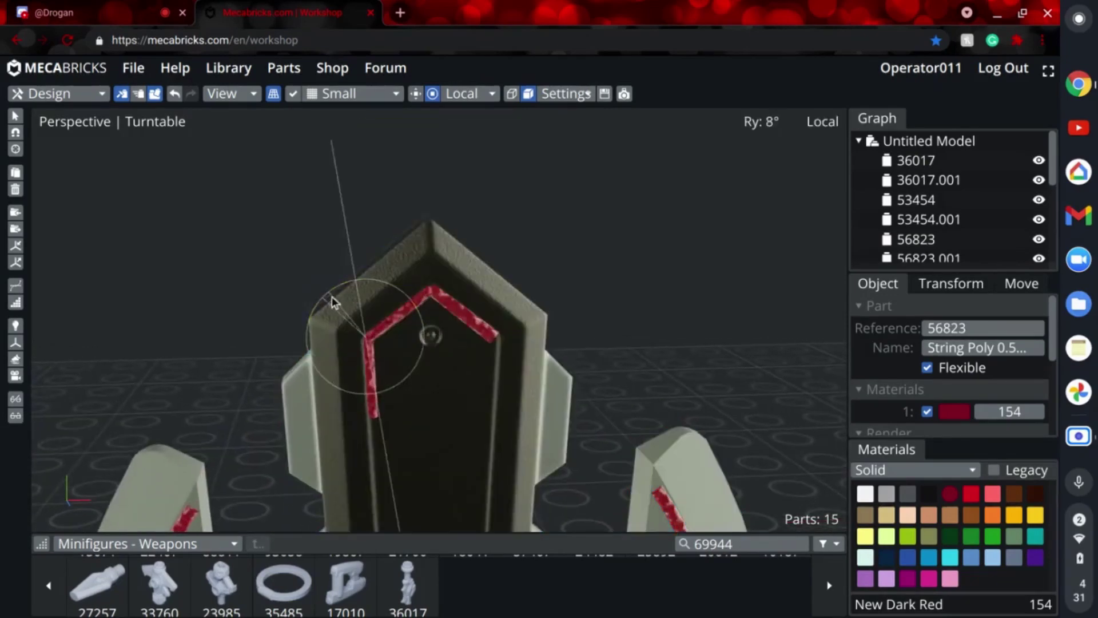
pyautogui.scroll(-8, 538, 372)
pyautogui.moveTo(595, 380); pyautogui.dragTo(420, 339)
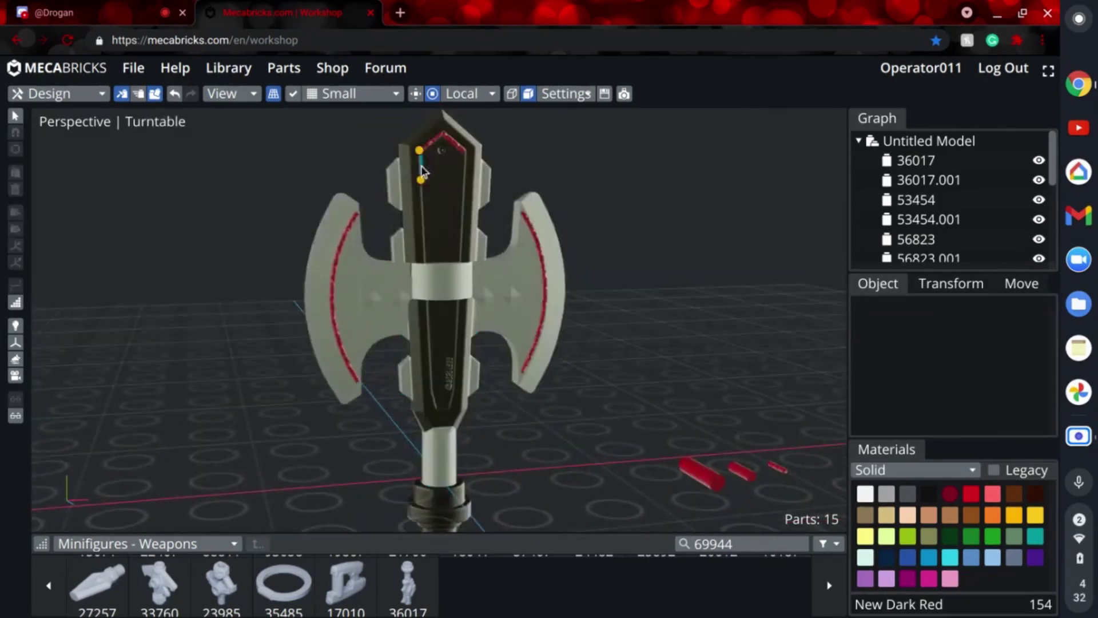
# Step: Lengthen the string in the face's left groove by moving its end control point down past the axe head collar, to a path length of 21.326 mm
pyautogui.click(419, 167)
pyautogui.press('Tab')
pyautogui.click(423, 179)
pyautogui.moveTo(425, 244); pyautogui.dragTo(441, 453)
pyautogui.scroll(10, 522, 477)
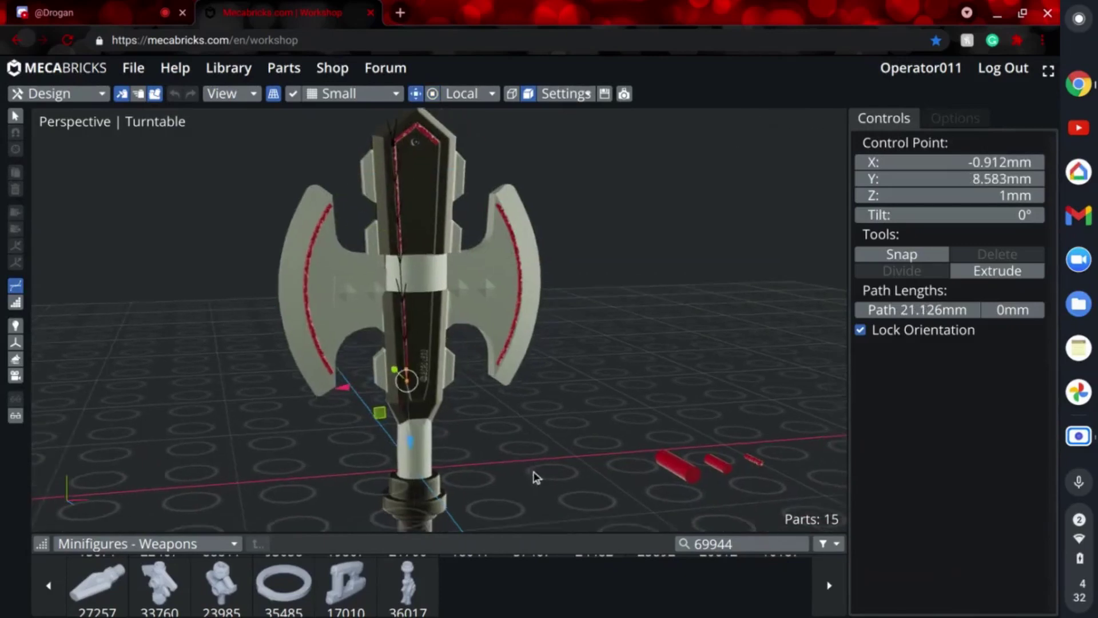
pyautogui.scroll(-5, 500, 391)
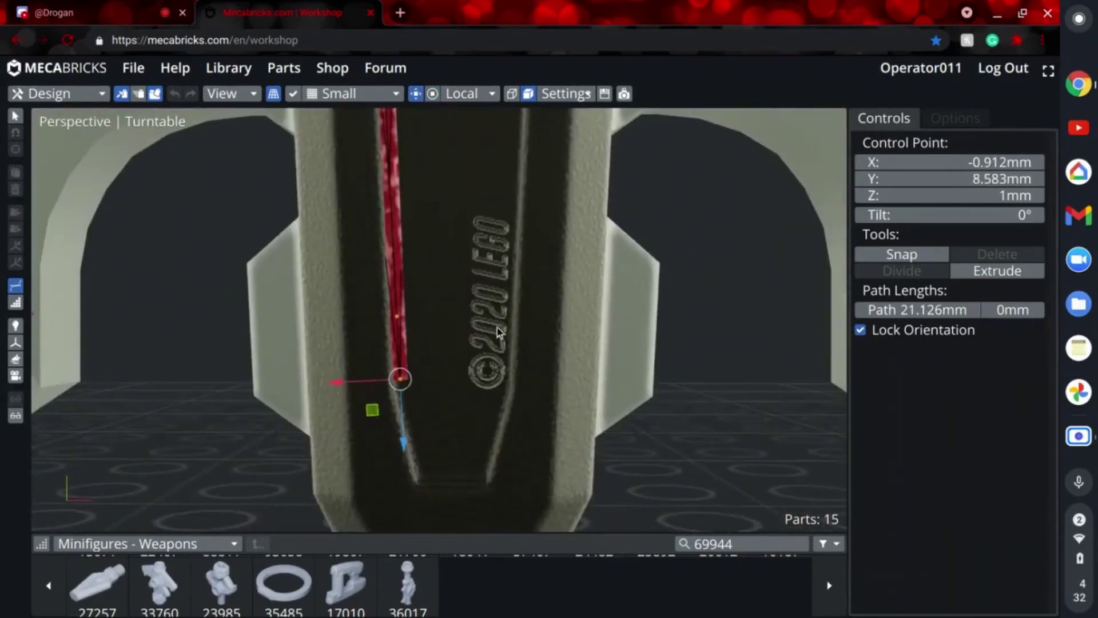
pyautogui.moveTo(409, 454); pyautogui.dragTo(412, 449)
pyautogui.scroll(5, 524, 445)
pyautogui.scroll(-10, 523, 439)
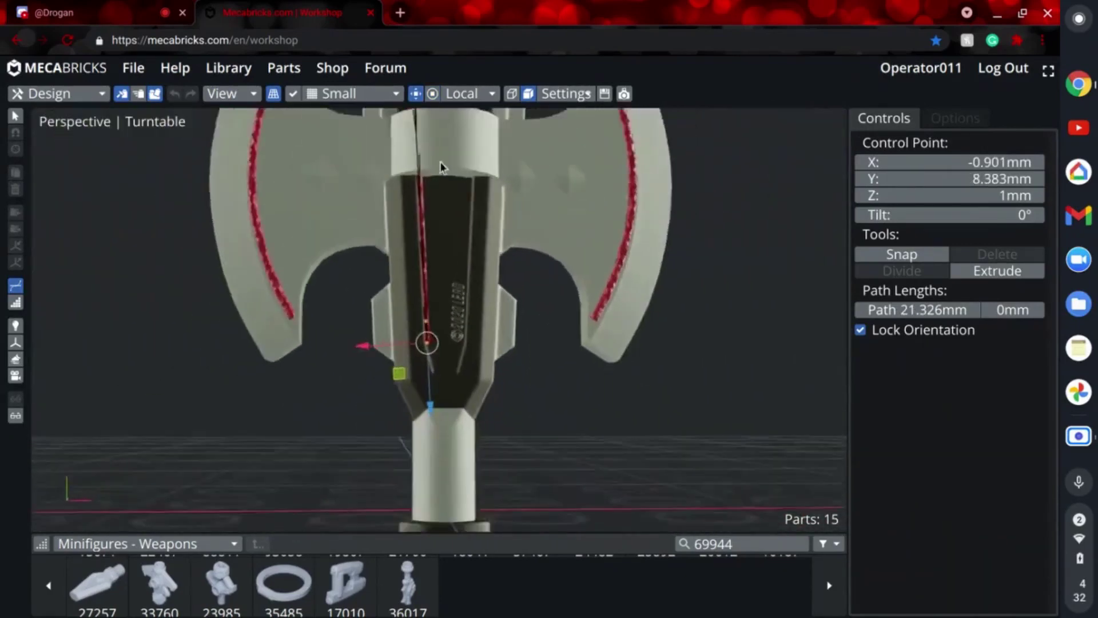
# Step: Nudge the long left string along its length so its upper end meets the corner of the chevron
pyautogui.moveTo(440, 161); pyautogui.dragTo(457, 311, button='right')
pyautogui.scroll(6, 458, 310)
pyautogui.press('Tab')
pyautogui.moveTo(402, 239); pyautogui.dragTo(403, 230)
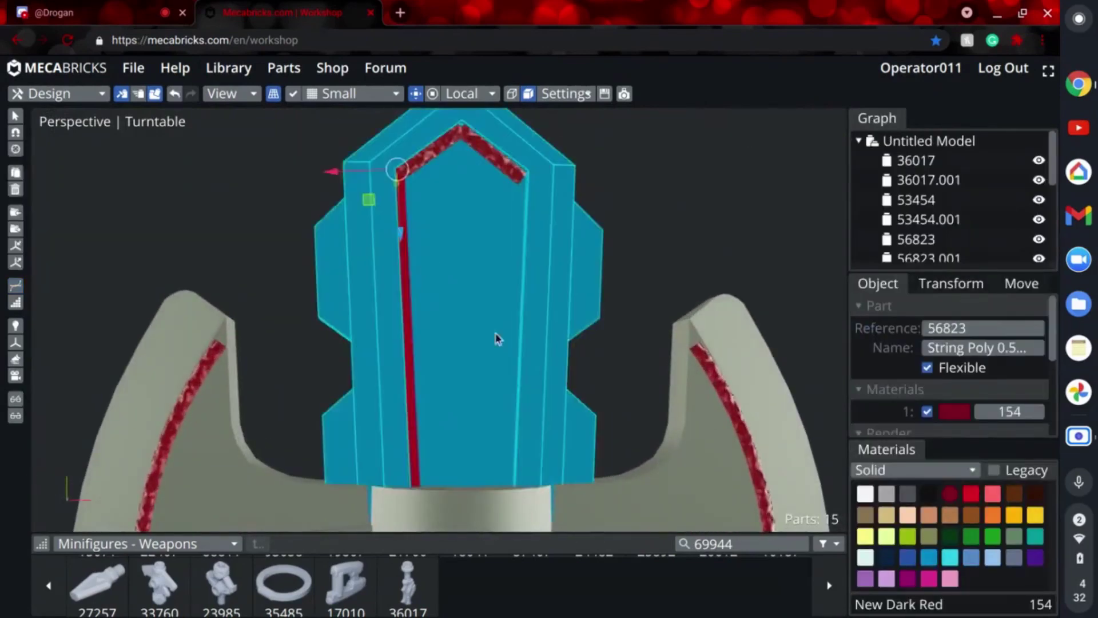
# Step: Adjust the long left string's lower control point so the string ends at the groove's lower bend
pyautogui.scroll(-5, 498, 338)
pyautogui.moveTo(492, 360); pyautogui.dragTo(472, 195, button='right')
pyautogui.press('Tab')
pyautogui.click(414, 480)
pyautogui.moveTo(416, 520); pyautogui.dragTo(417, 527)
pyautogui.press('Tab')
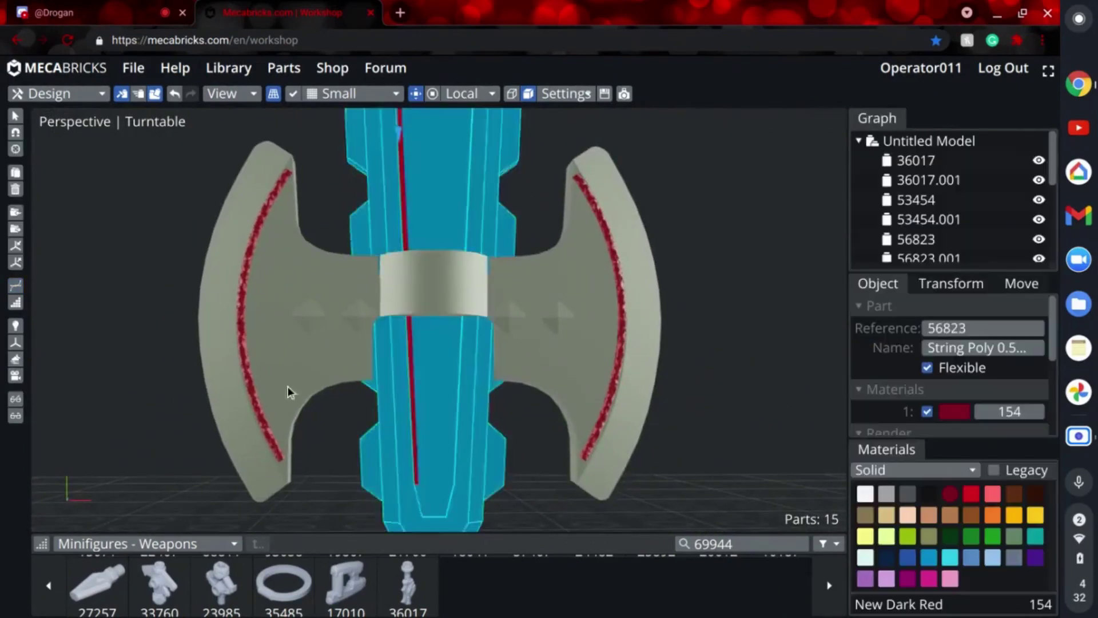
pyautogui.scroll(-5, 272, 377)
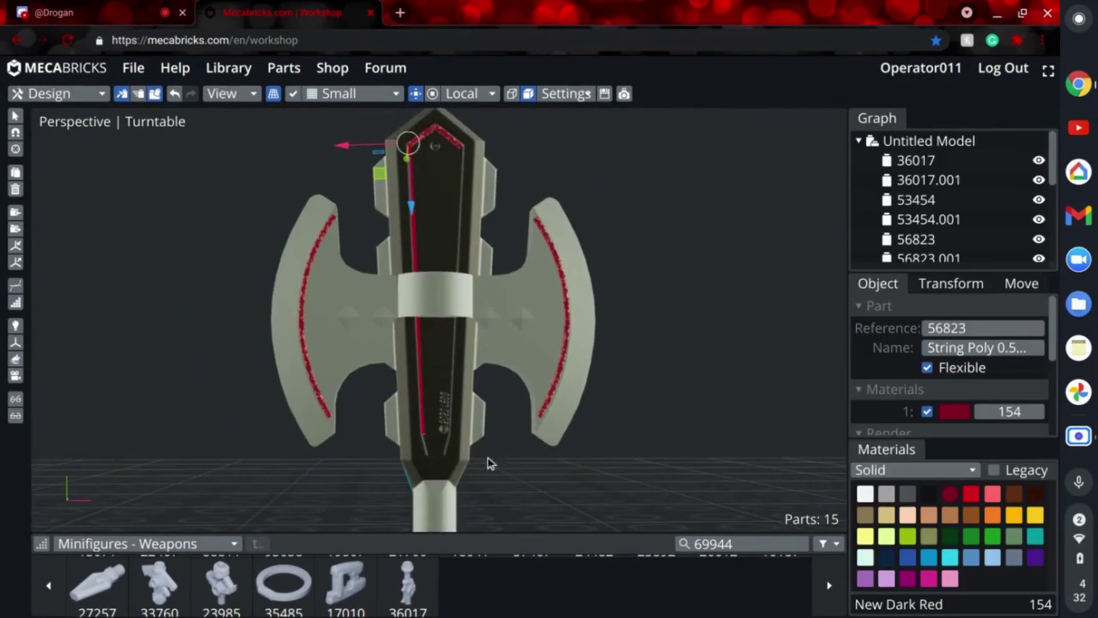
pyautogui.scroll(2, 578, 500)
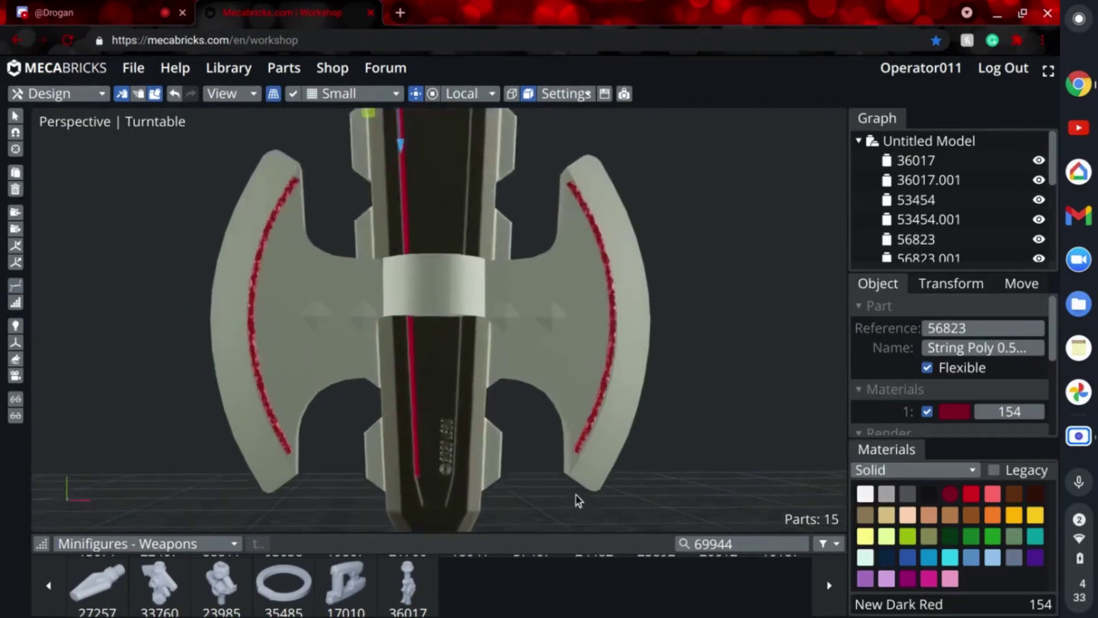
pyautogui.scroll(-3, 585, 488)
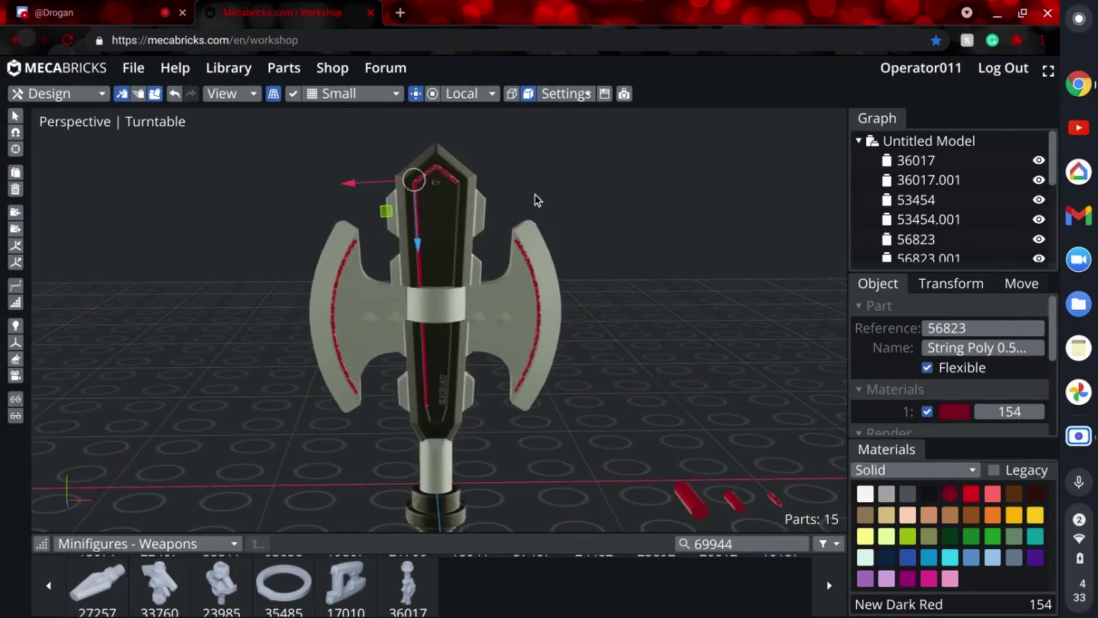
# Step: Switch to Global orientation, duplicate the long left string and place the copy at X 2.028 at the top of the right groove
pyautogui.click(468, 94)
pyautogui.click(485, 112)
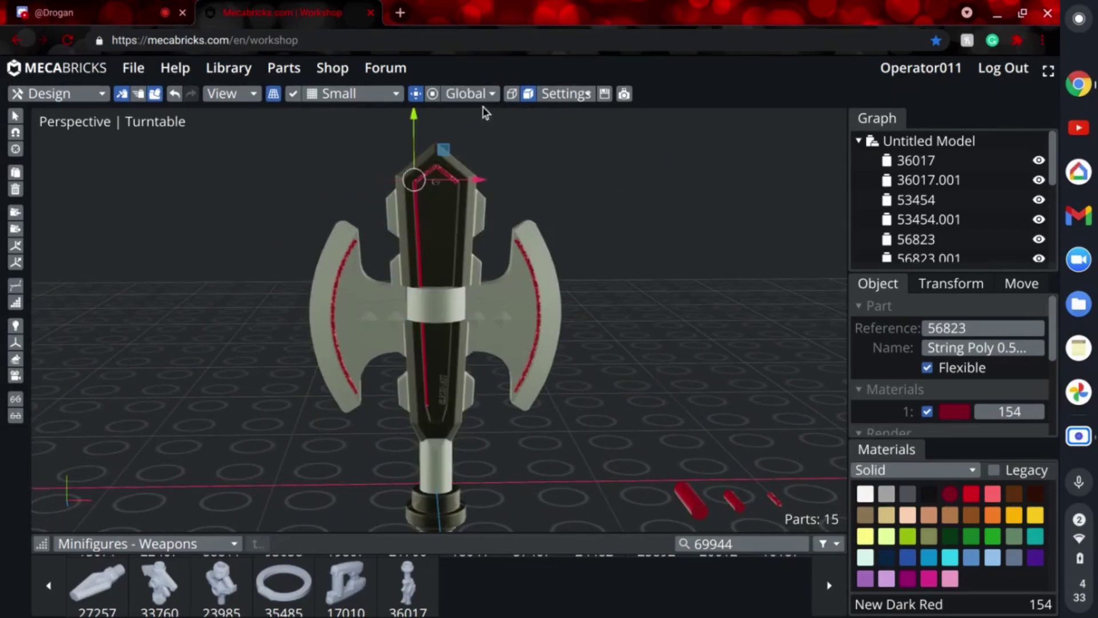
pyautogui.click(487, 95)
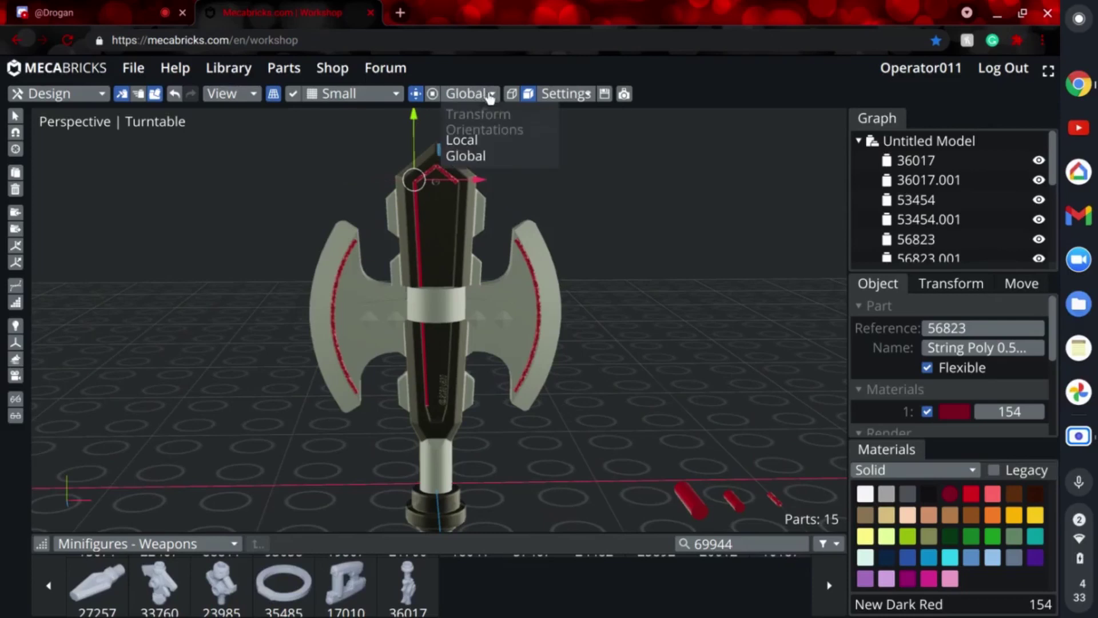
pyautogui.click(488, 156)
pyautogui.hotkey('ctrl', 'd')
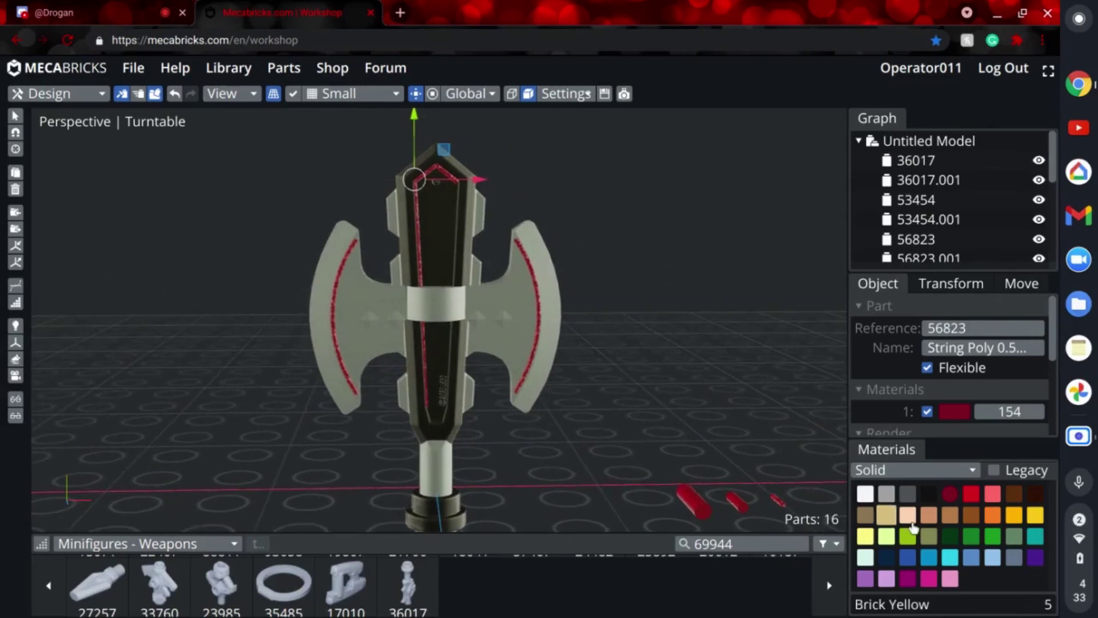
pyautogui.click(948, 284)
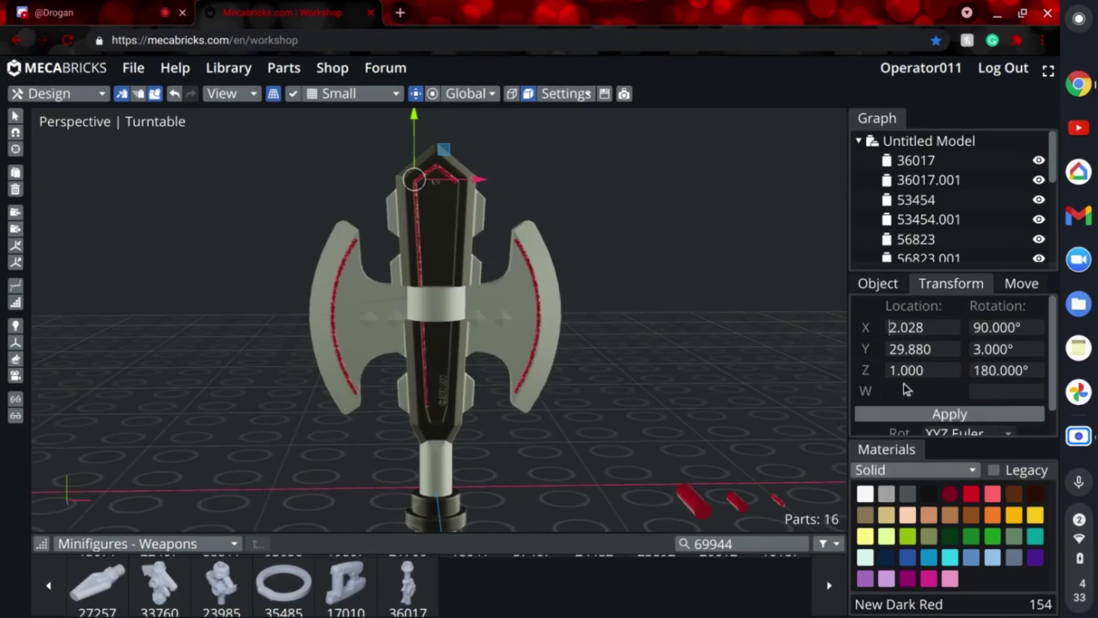
pyautogui.click(898, 421)
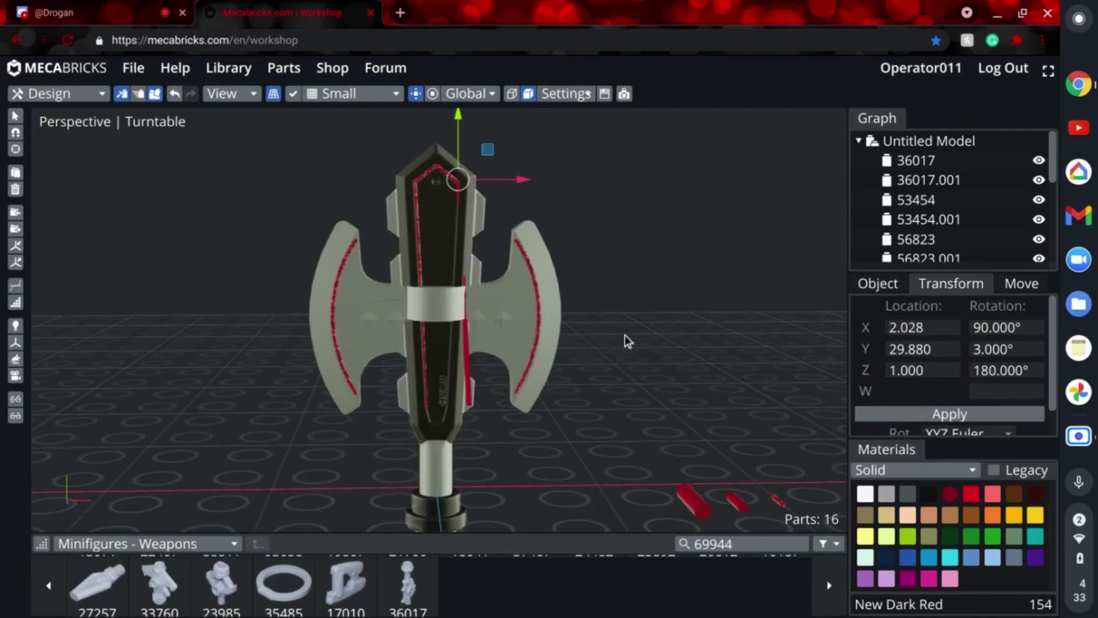
# Step: Set the copied string's Y rotation to -3° to follow the right groove, and return to Local orientation
pyautogui.moveTo(627, 340); pyautogui.dragTo(619, 342, button='right')
pyautogui.scroll(2, 589, 294)
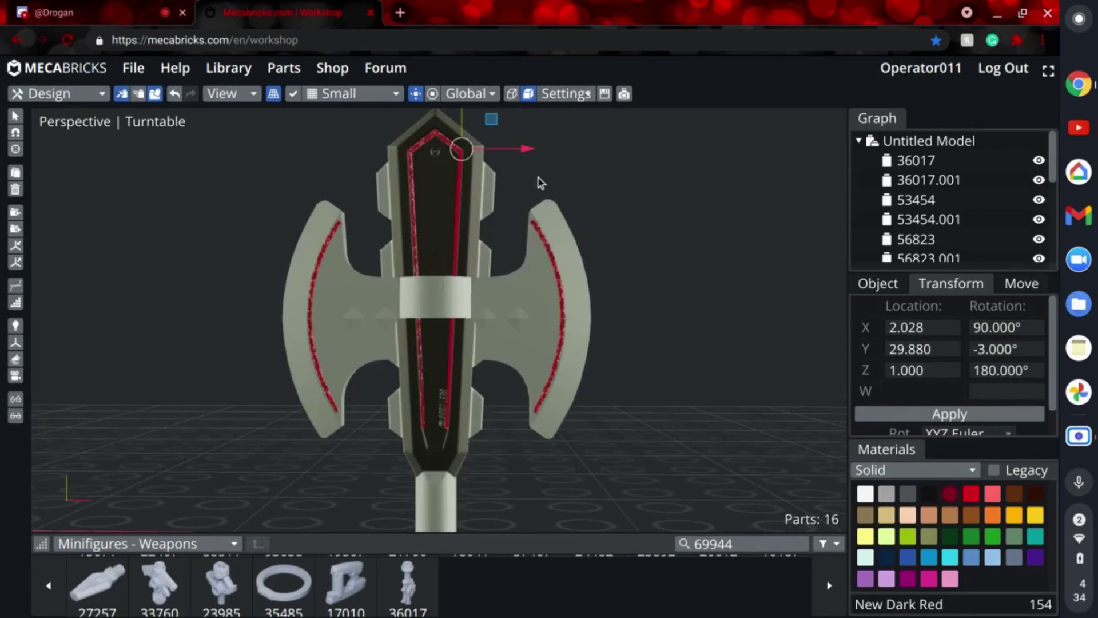
pyautogui.moveTo(656, 224); pyautogui.dragTo(678, 242)
pyautogui.press('l')
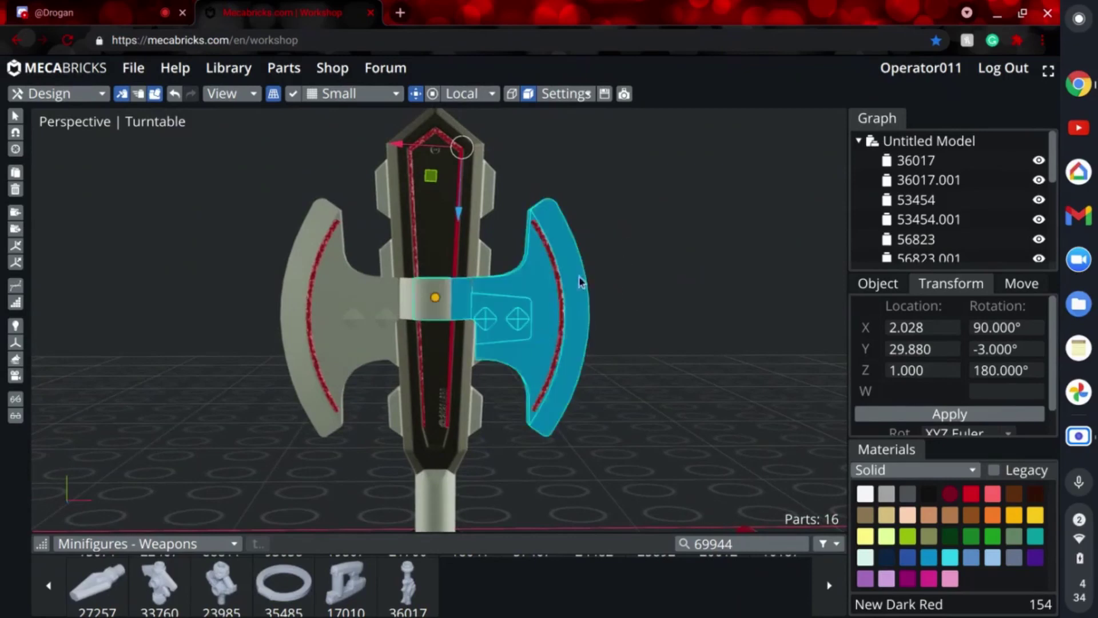
pyautogui.click(638, 256)
pyautogui.scroll(-5, 631, 317)
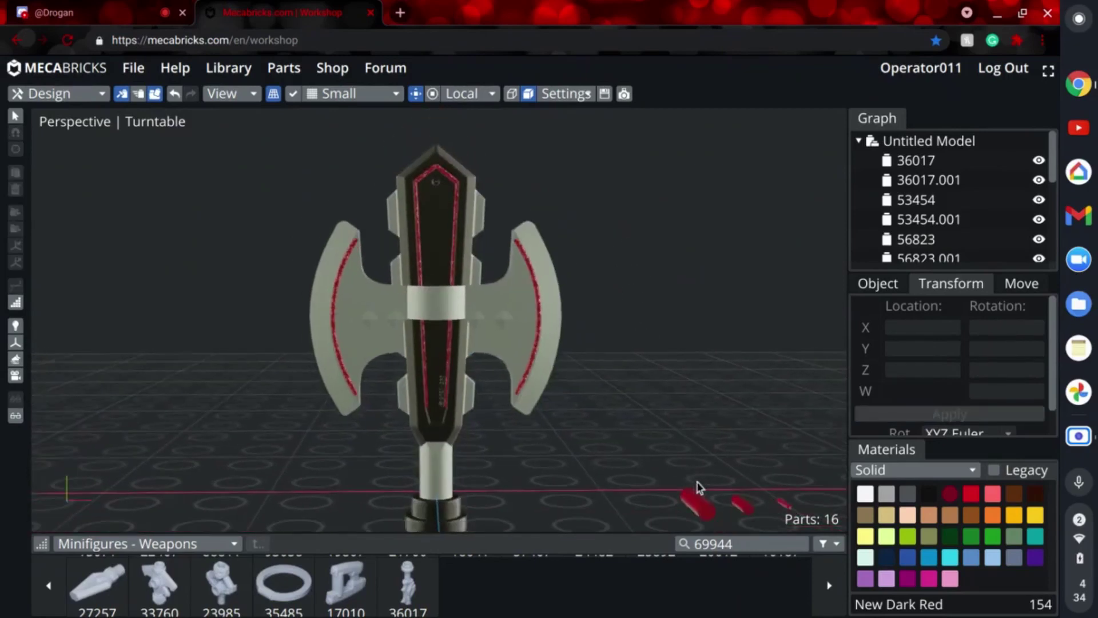
pyautogui.scroll(-3, 567, 348)
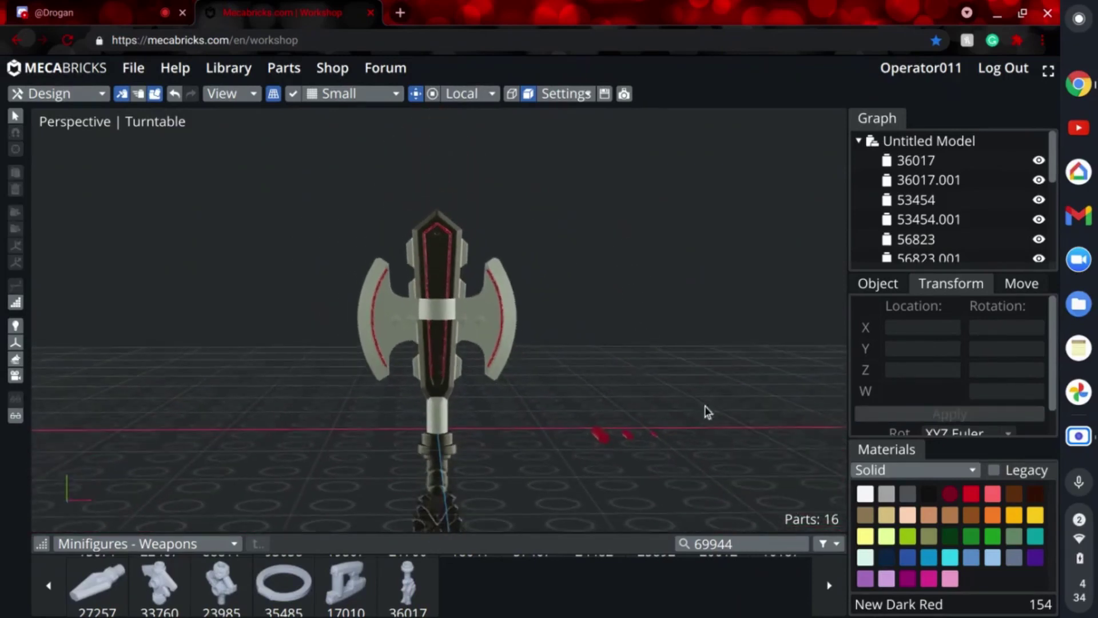
# Step: Duplicate a short string and rotate the copy to lie horizontally across the lower part of the dark face
pyautogui.moveTo(704, 412); pyautogui.dragTo(729, 458)
pyautogui.click(442, 389)
pyautogui.click(442, 390)
pyautogui.hotkey('shift', 'd')
pyautogui.scroll(2, 631, 404)
pyautogui.moveTo(537, 448); pyautogui.dragTo(603, 409)
pyautogui.moveTo(407, 399); pyautogui.dragTo(385, 356)
pyautogui.moveTo(607, 426); pyautogui.dragTo(506, 492)
pyautogui.click(433, 93)
pyautogui.click(355, 94)
pyautogui.moveTo(464, 444); pyautogui.dragTo(393, 433)
pyautogui.press('g')
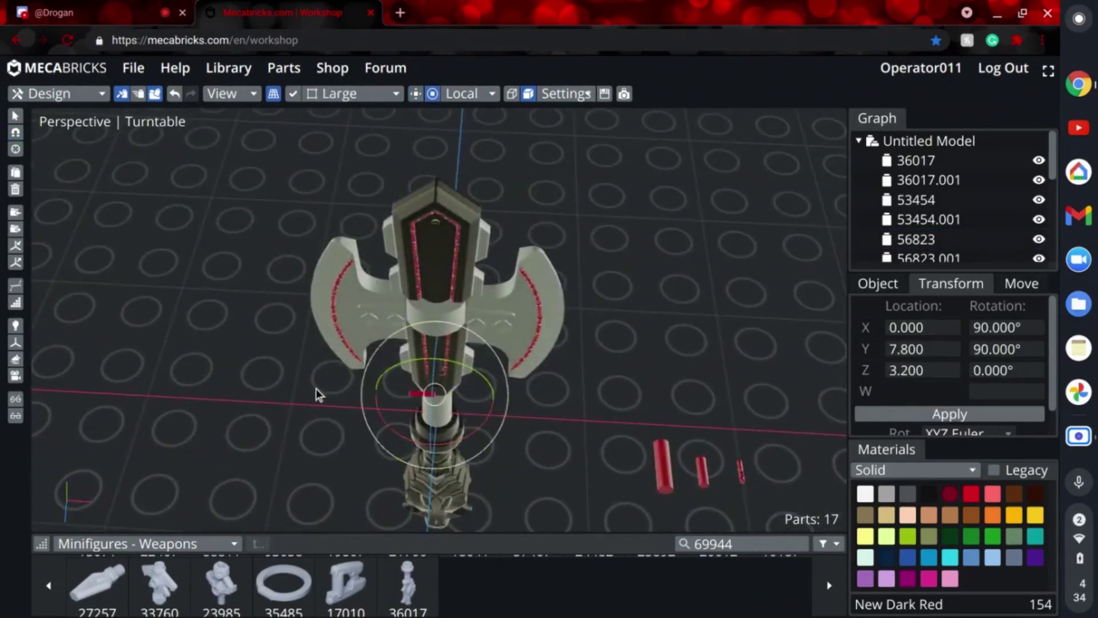
# Step: Move the horizontal string onto the dark face between the lower grooves, at X 1.200 and Z 1.000
pyautogui.press('g')
pyautogui.moveTo(316, 392); pyautogui.dragTo(380, 394)
pyautogui.press('t')
pyautogui.scroll(2, 562, 486)
pyautogui.moveTo(489, 442); pyautogui.dragTo(482, 438)
pyautogui.scroll(6, 480, 440)
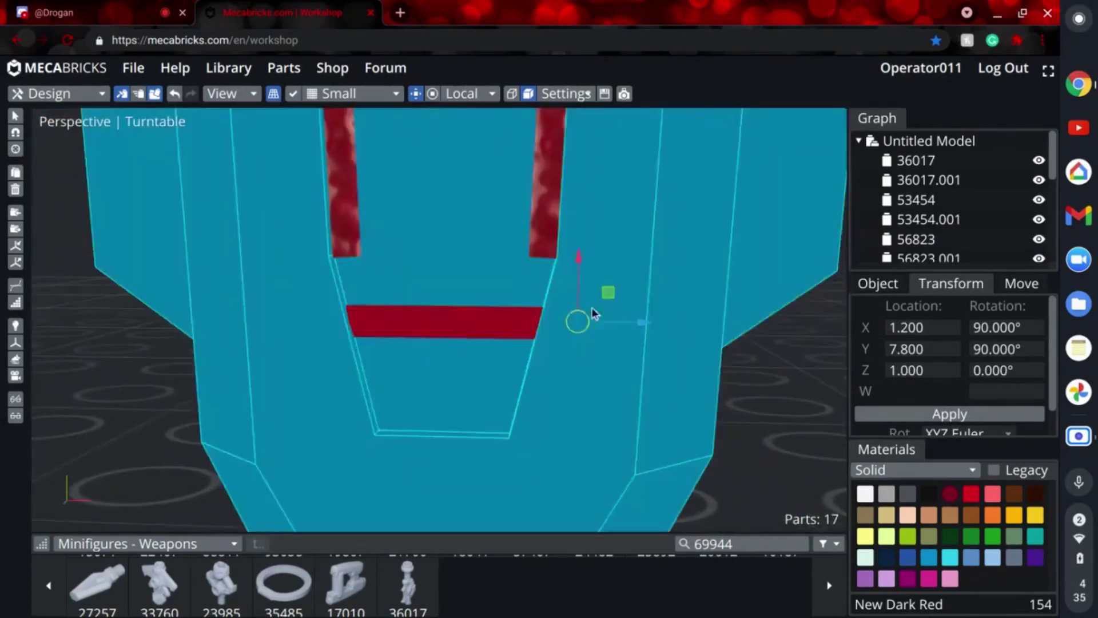
# Step: Lower the horizontal string to Y 6.8 so it sits along the bottom edge of the face's groove outline
pyautogui.moveTo(589, 314); pyautogui.dragTo(559, 388)
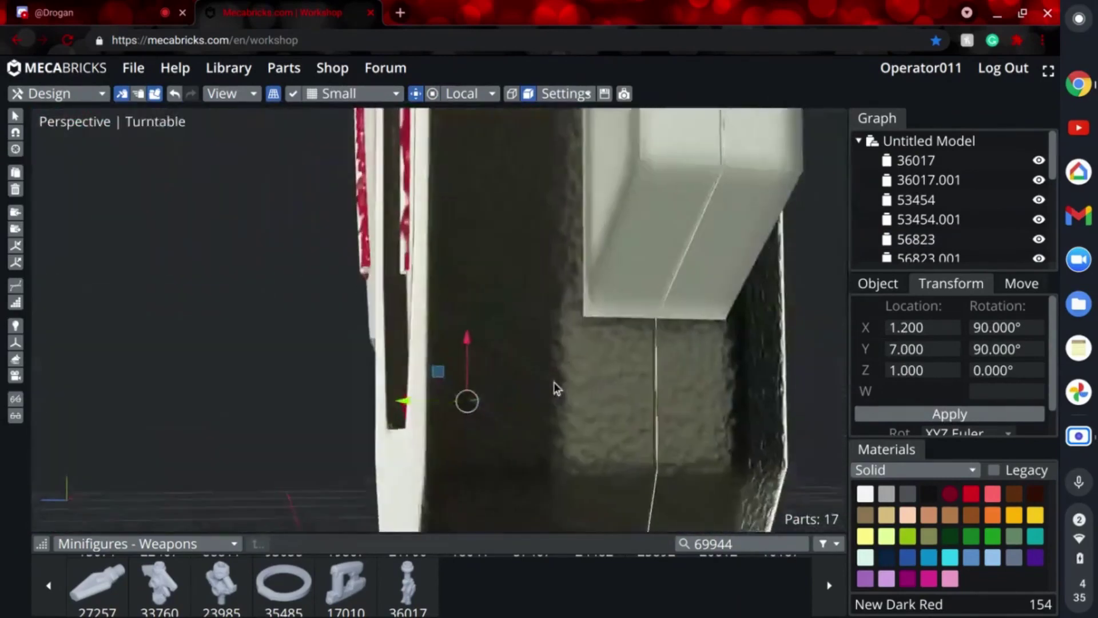
pyautogui.write('6.8')
pyautogui.press('Return')
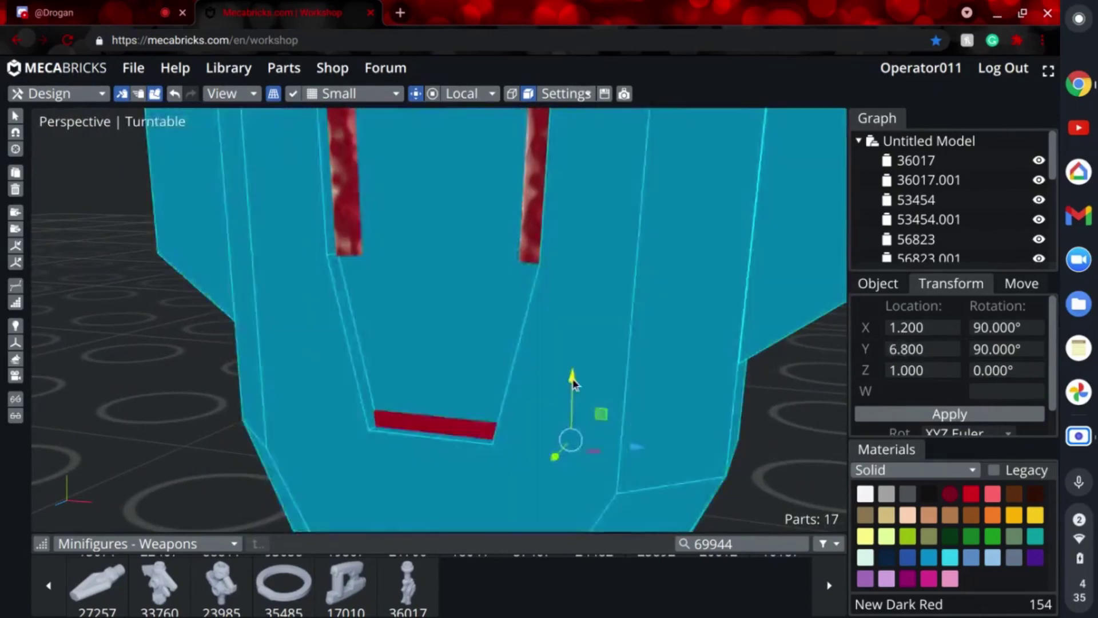
pyautogui.click(939, 417)
pyautogui.moveTo(143, 329); pyautogui.dragTo(196, 334)
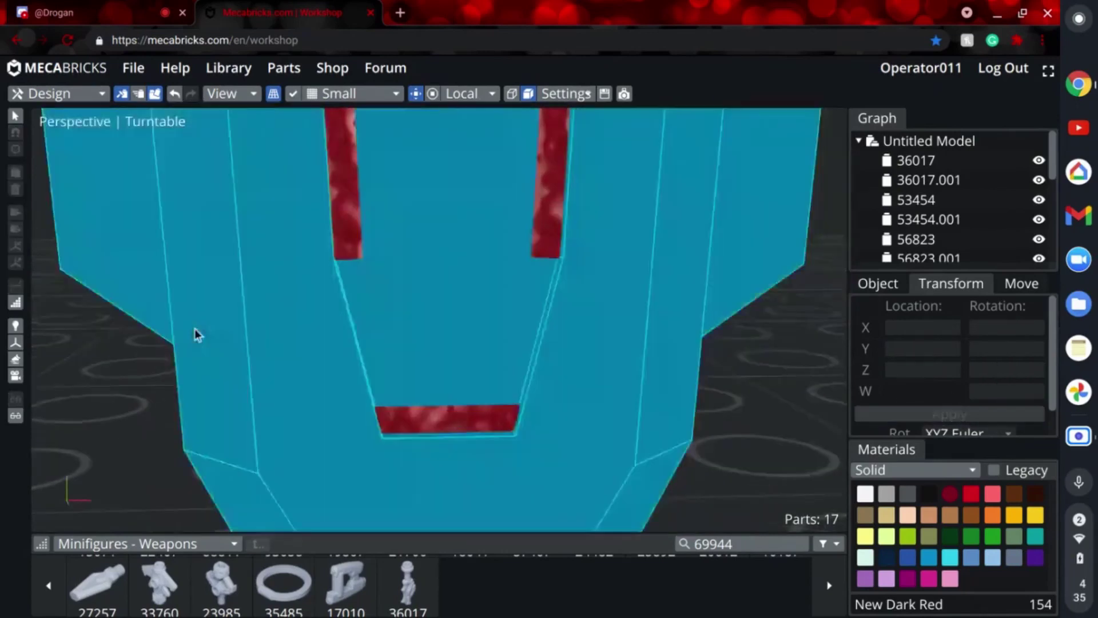
# Step: Duplicate the bottom string and rotate the copy to -10.5° about Y, placing it along the lower left sloping groove
pyautogui.scroll(-5, 196, 333)
pyautogui.click(449, 375)
pyautogui.hotkey('ctrl', 'd')
pyautogui.press('r')
pyautogui.press('y')
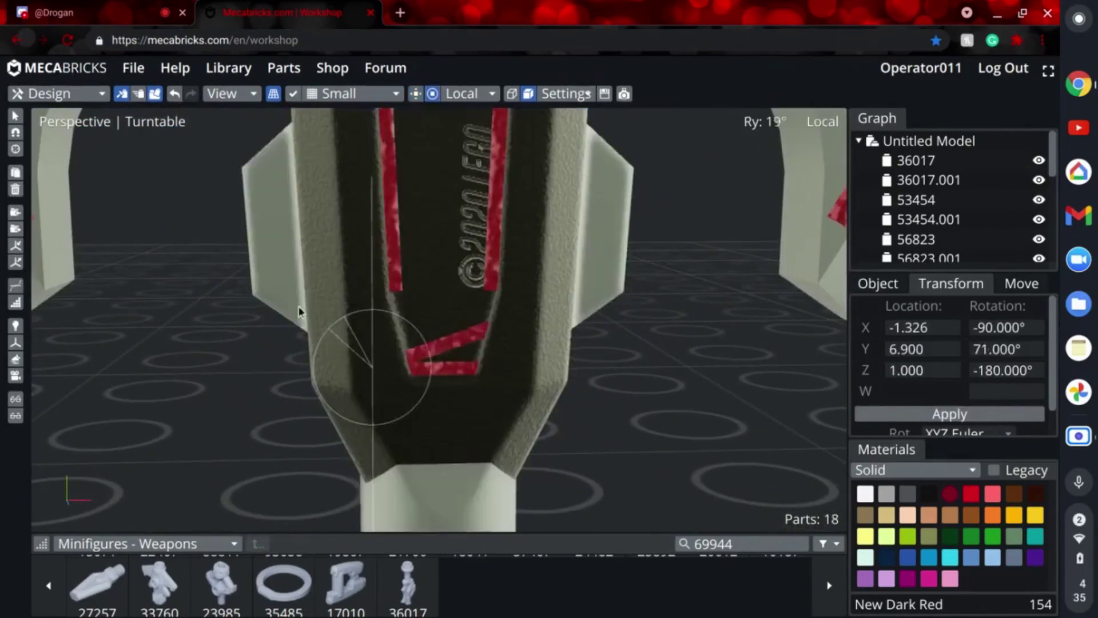
pyautogui.click(323, 377)
pyautogui.moveTo(337, 345); pyautogui.dragTo(379, 336)
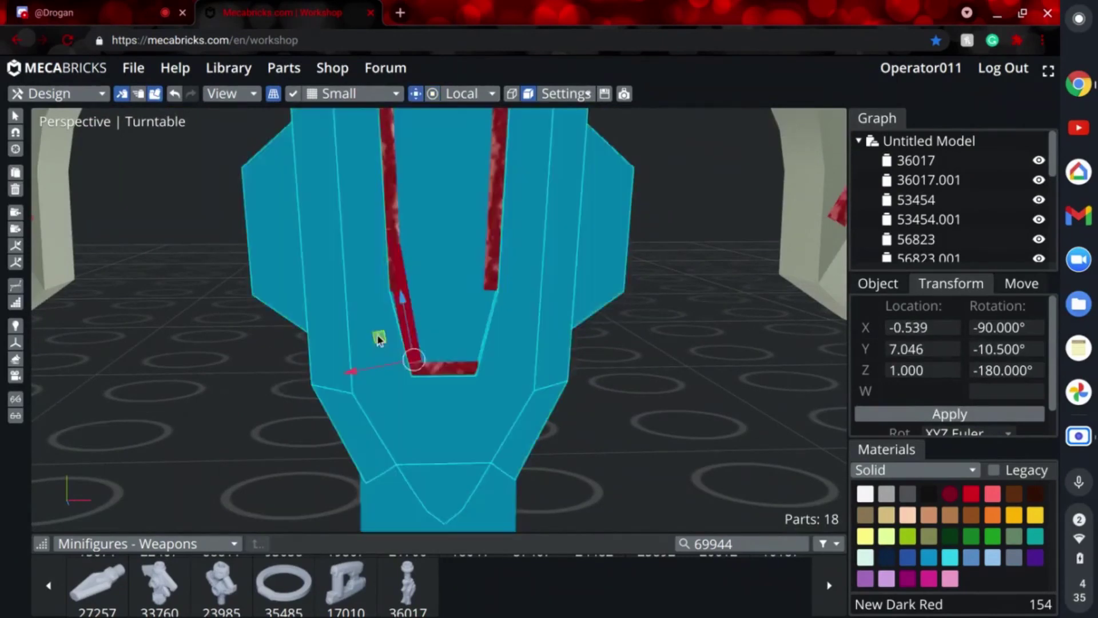
# Step: Align the sloping copy with the bottom string's left end and adjust its Y rotation to -15°
pyautogui.moveTo(452, 367); pyautogui.dragTo(454, 354)
pyautogui.scroll(4, 454, 354)
pyautogui.moveTo(403, 324); pyautogui.dragTo(371, 340)
pyautogui.press('r')
pyautogui.scroll(-5, 497, 370)
# Step: Duplicate the sloping string, move the copy to X 0.497 and set its Y rotation to 15° to follow the lower right groove
pyautogui.hotkey('ctrl', 'd')
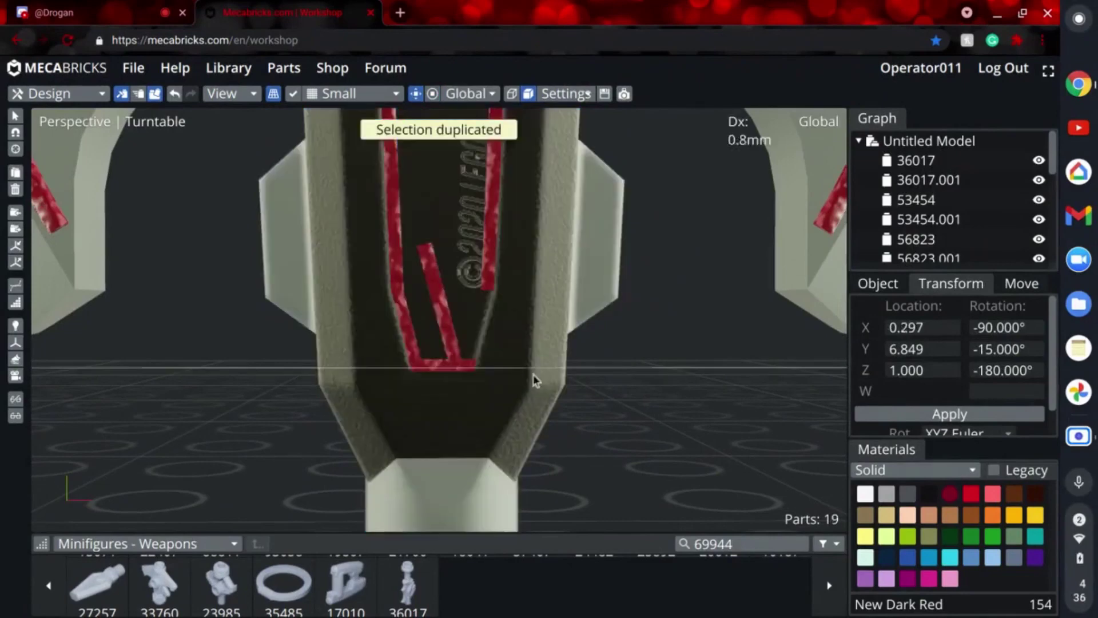
pyautogui.click(544, 380)
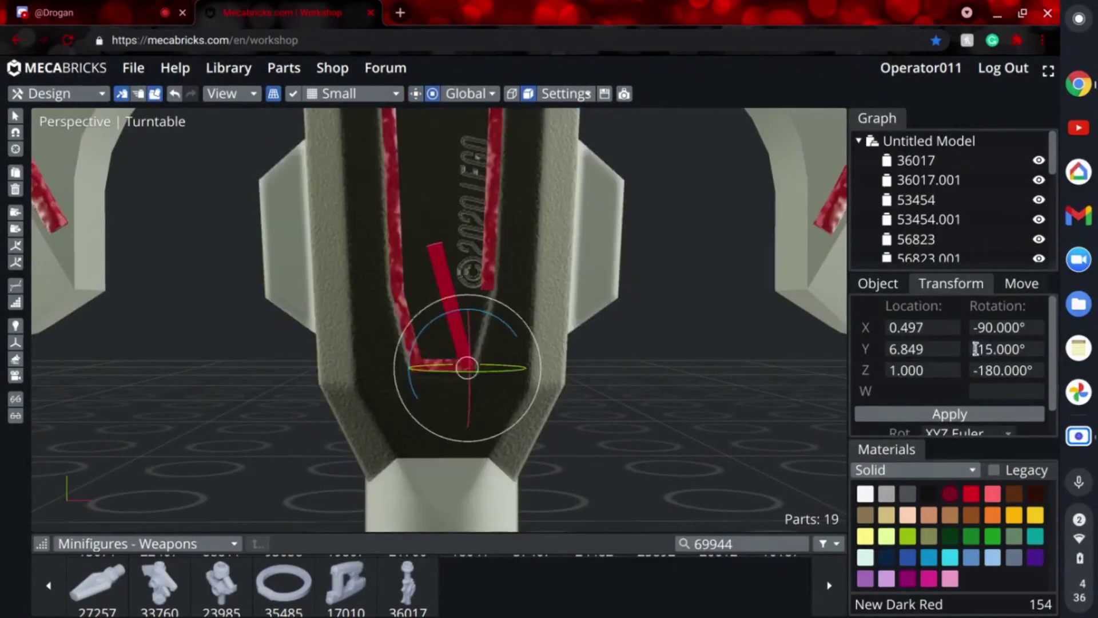
pyautogui.click(979, 348)
pyautogui.press('BackSpace')
pyautogui.click(950, 414)
pyautogui.click(749, 401)
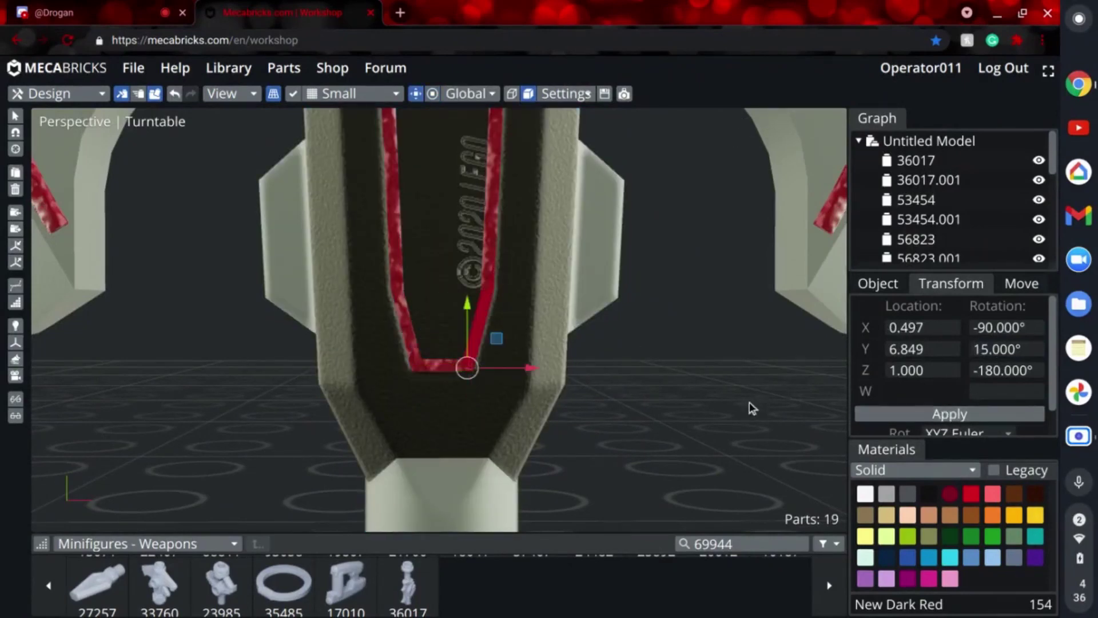
pyautogui.scroll(-5, 711, 375)
pyautogui.scroll(-5, 711, 369)
# Step: Hide the Macuahuitl blade and both axe heads to isolate the strings
pyautogui.moveTo(689, 363); pyautogui.dragTo(280, 285, button='right')
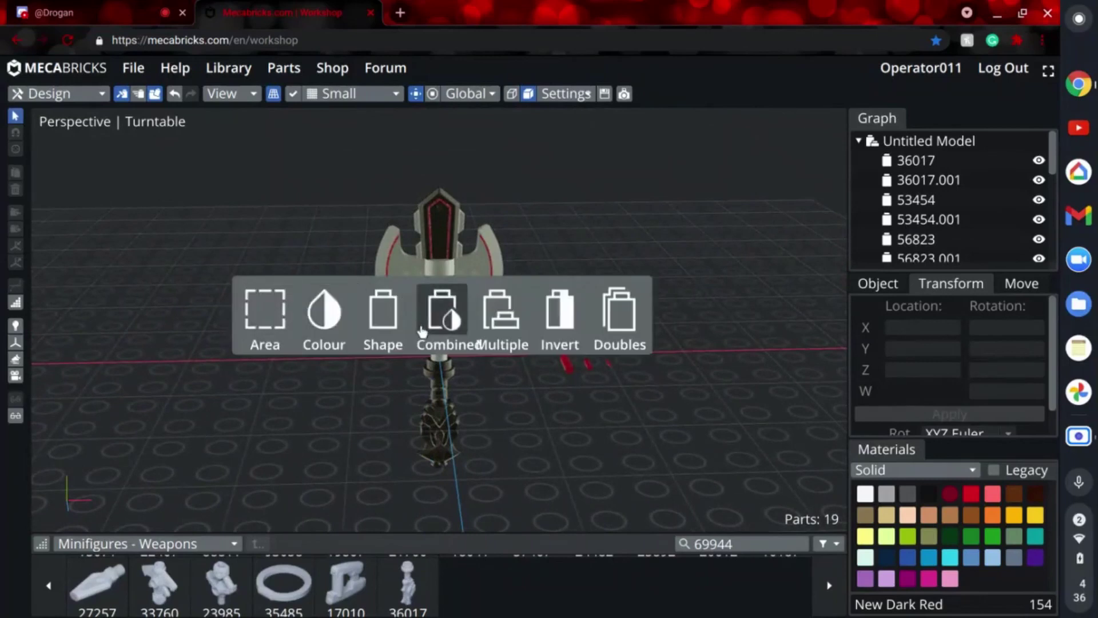
pyautogui.click(427, 318)
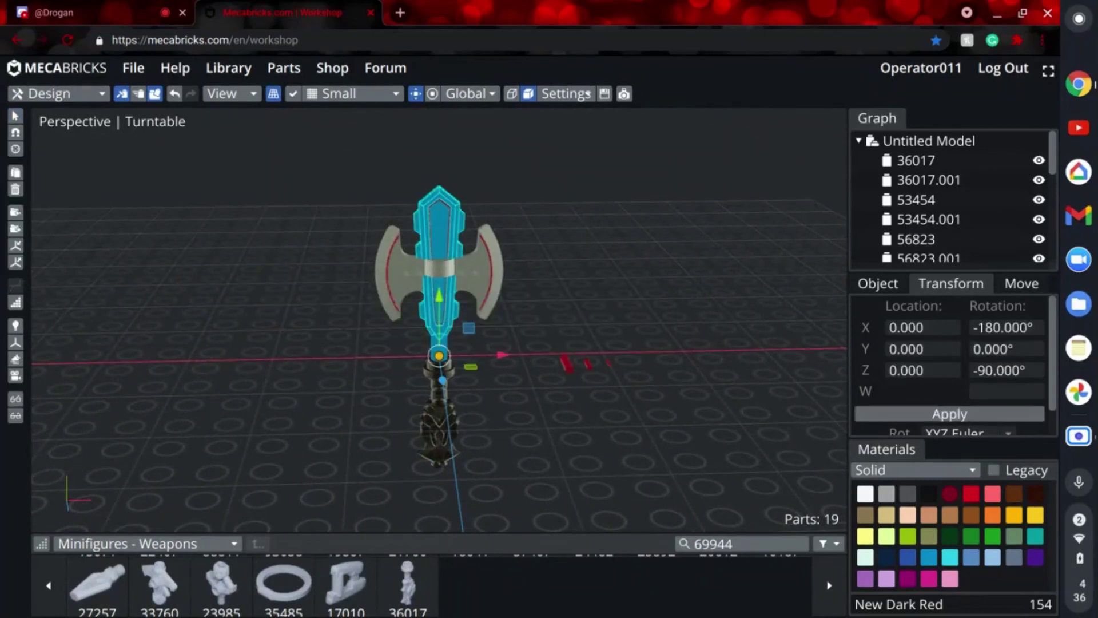
pyautogui.click(462, 285)
pyautogui.press('h')
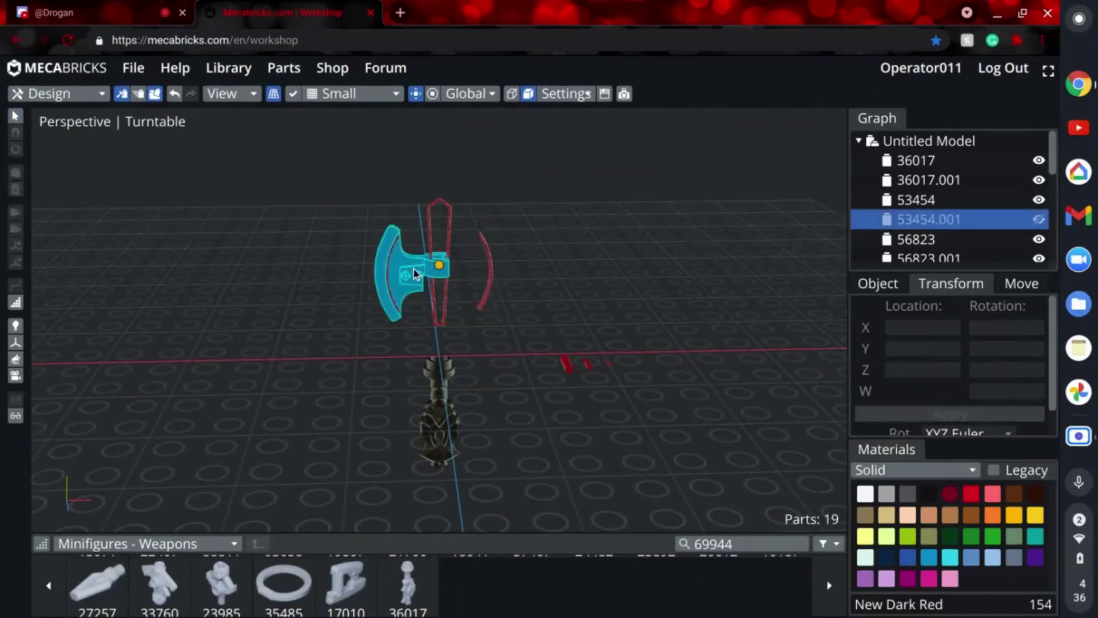
pyautogui.click(416, 274)
pyautogui.press('h')
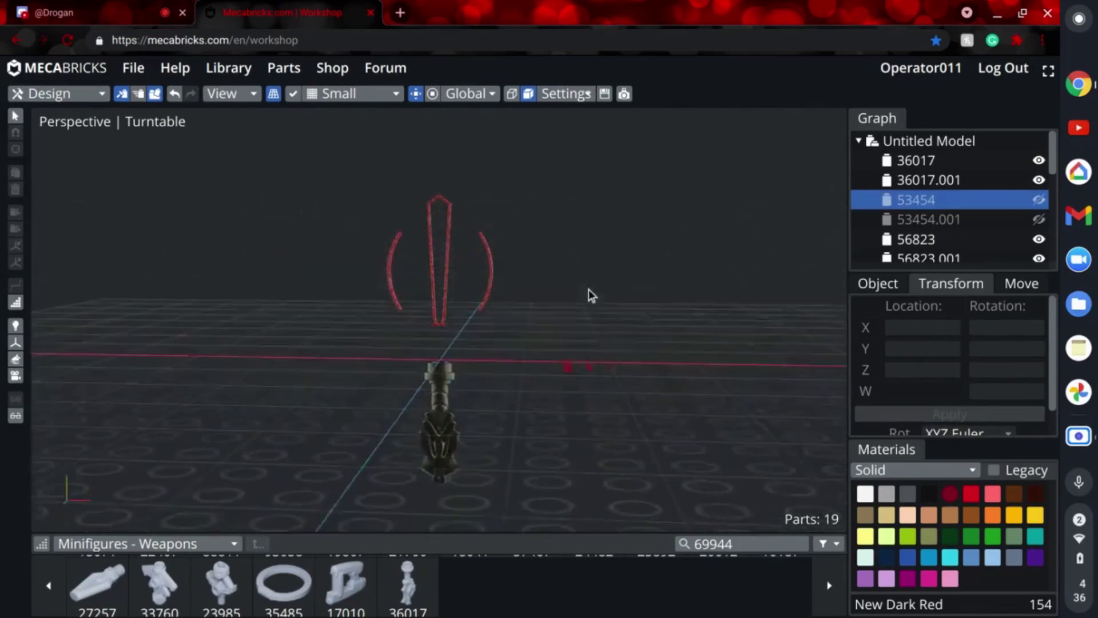
# Step: Box-select the strings forming the central face outline and unhide all the parts
pyautogui.press('b')
pyautogui.moveTo(446, 244); pyautogui.dragTo(465, 339)
pyautogui.moveTo(540, 336); pyautogui.dragTo(738, 344, button='right')
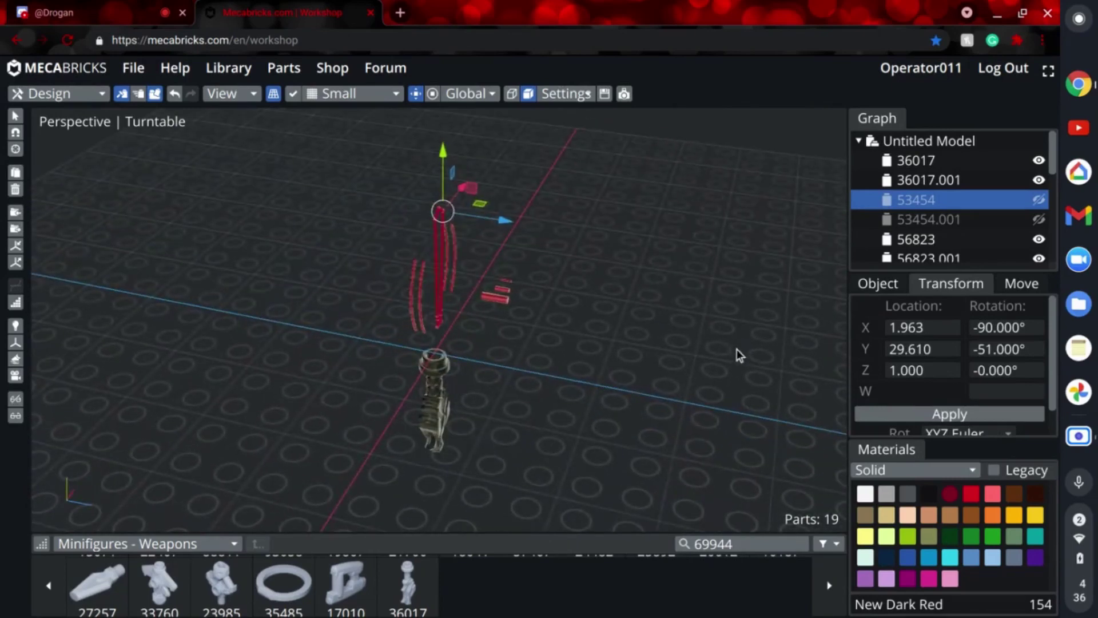
pyautogui.hotkey('alt', 'h')
pyautogui.moveTo(624, 280); pyautogui.dragTo(615, 246, button='right')
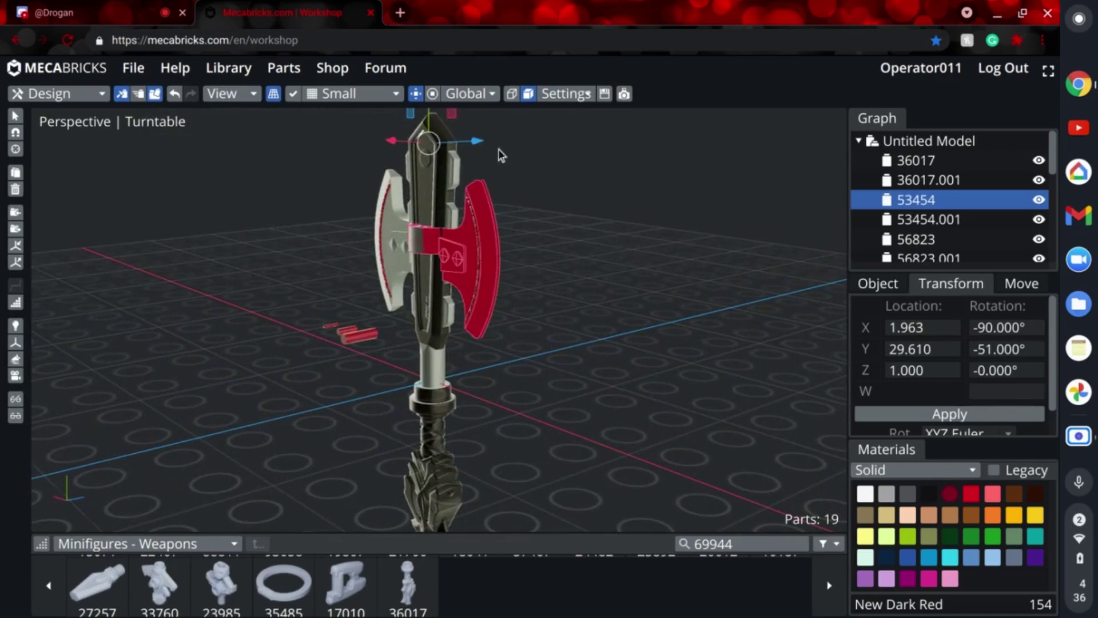
# Step: Try to move the selected parts backward along the Z axis, and undo the move
pyautogui.moveTo(497, 149); pyautogui.dragTo(346, 159)
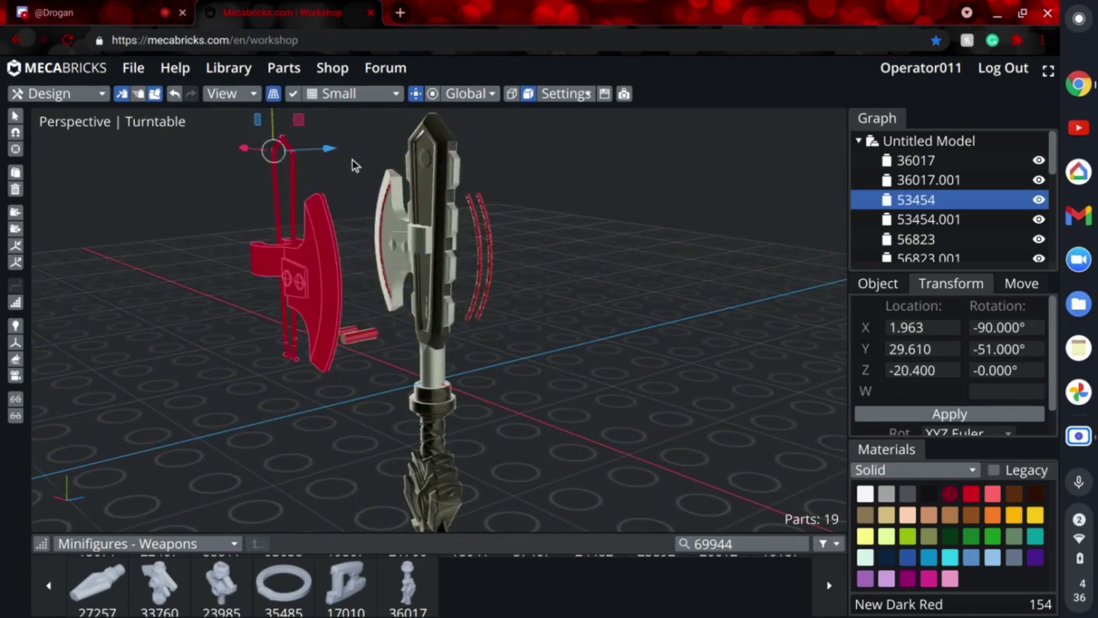
pyautogui.hotkey('ctrl', 'z')
pyautogui.moveTo(645, 209); pyautogui.dragTo(587, 205, button='right')
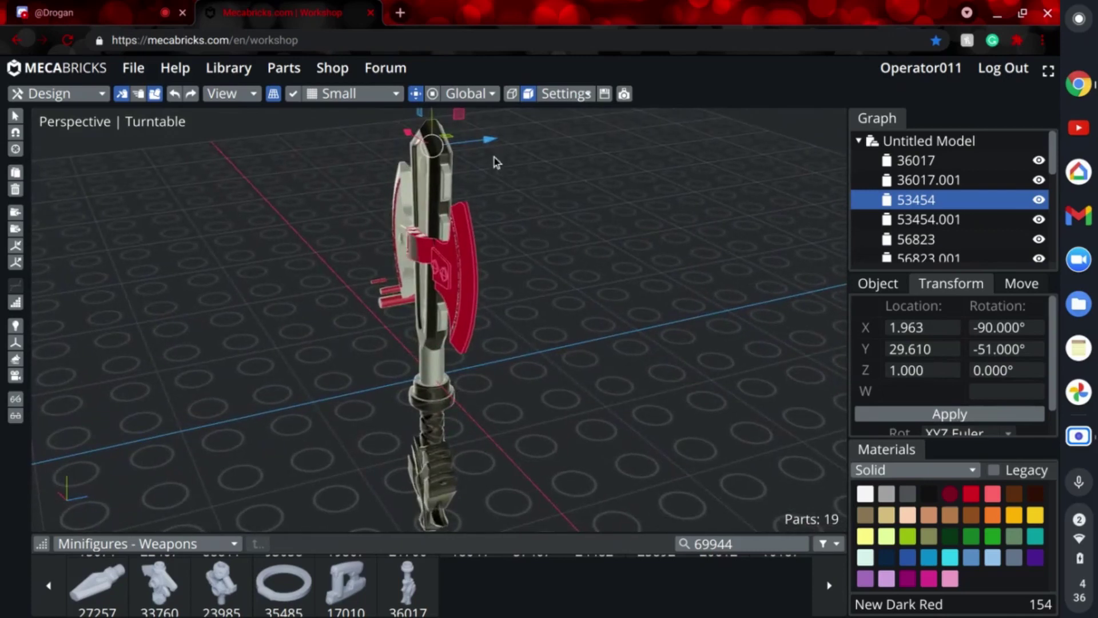
# Step: Nudge the selected parts into place on the axe's other face and delete the surplus axe head copy covering one blade's string
pyautogui.moveTo(490, 142)
pyautogui.keyDown('shift'); pyautogui.mouseDown()
pyautogui.moveTo(461, 147)
pyautogui.moveTo(478, 155)
pyautogui.mouseUp(); pyautogui.keyUp('shift')
pyautogui.moveTo(473, 154); pyautogui.dragTo(758, 220, button='right')
pyautogui.click(645, 225)
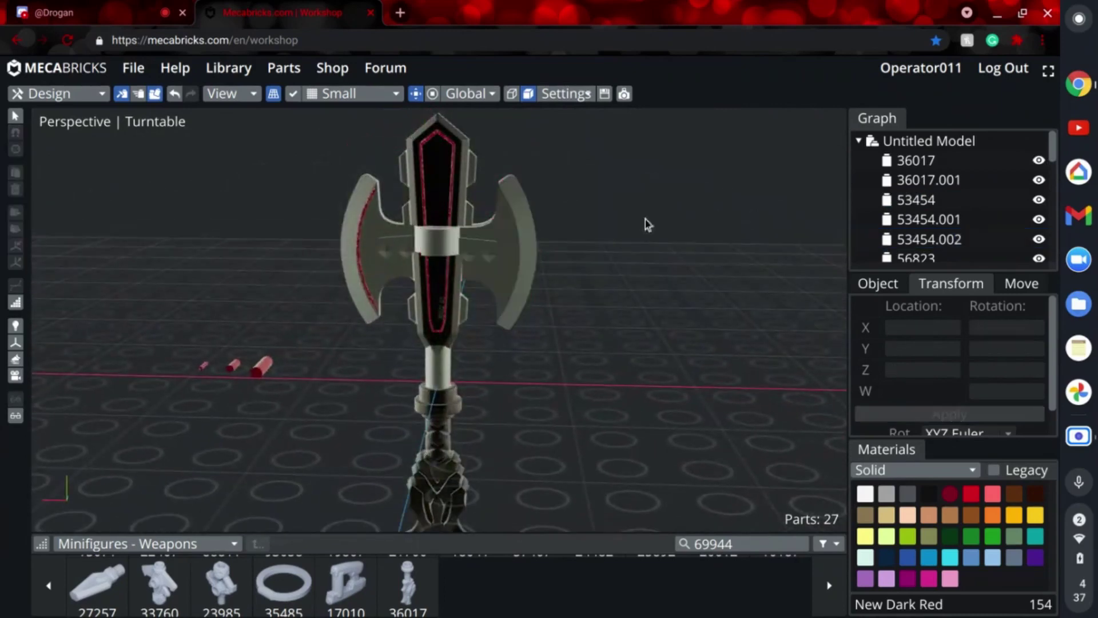
pyautogui.click(504, 258)
pyautogui.press('Delete')
pyautogui.moveTo(634, 303); pyautogui.dragTo(380, 306, button='right')
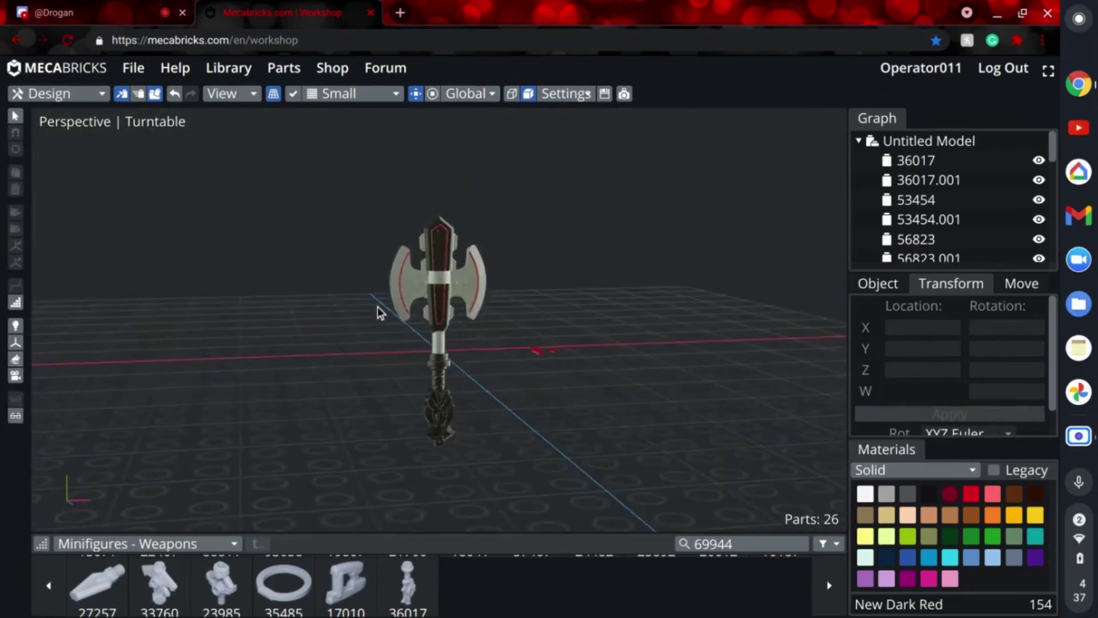
# Step: Examine the string trim on the blades and face and the handle from several angles
pyautogui.click(383, 303)
pyautogui.scroll(5, 579, 353)
pyautogui.click(467, 440)
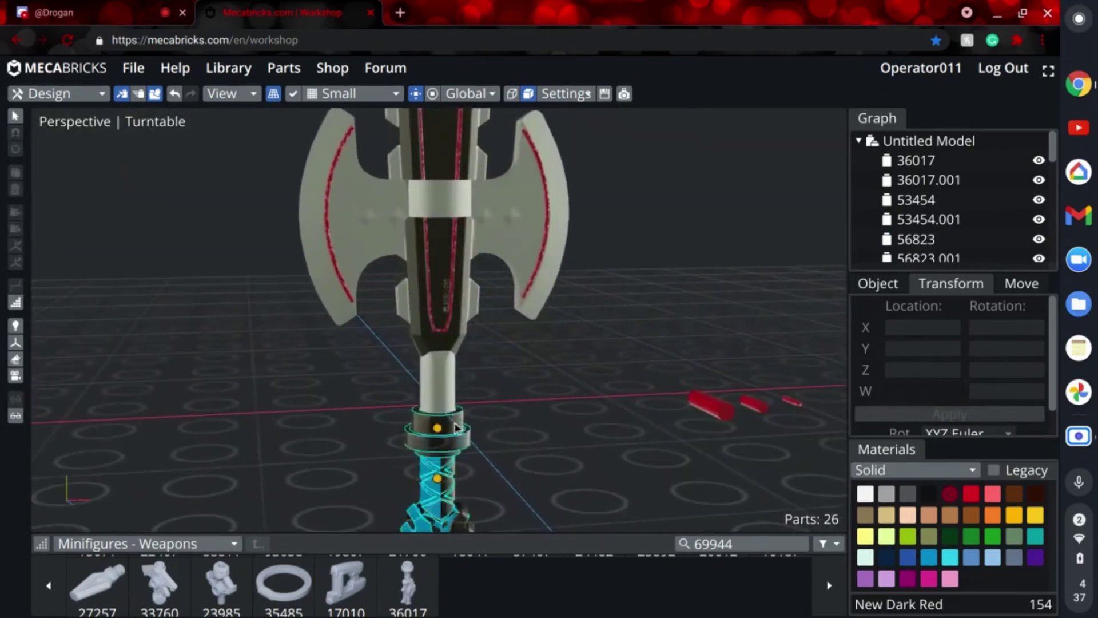
pyautogui.scroll(-8, 573, 429)
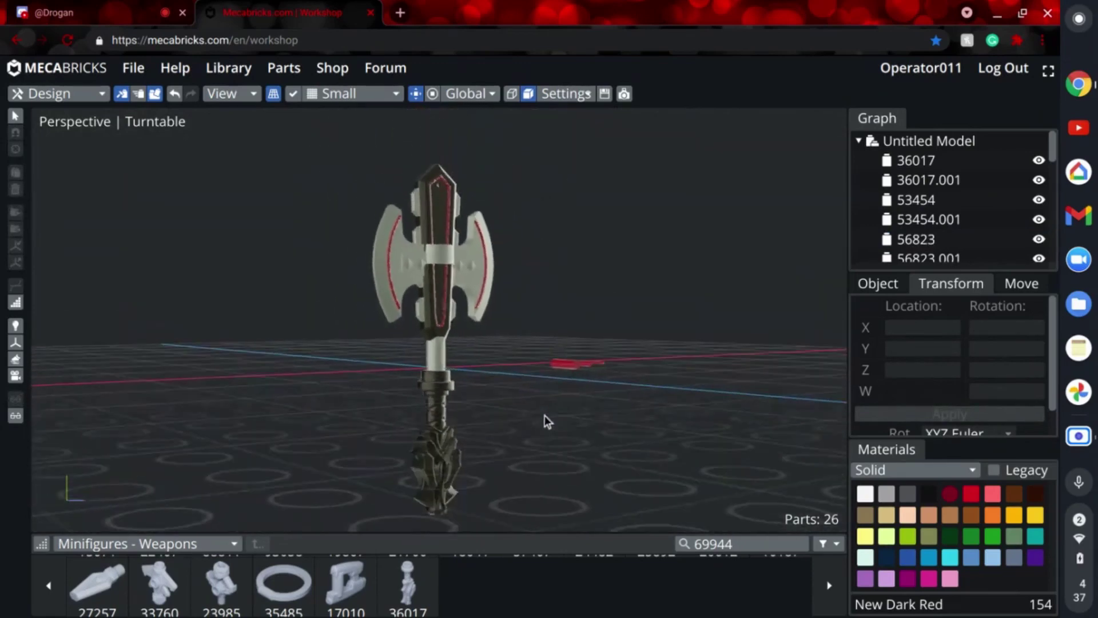
pyautogui.click(455, 270)
pyautogui.click(595, 417)
pyautogui.moveTo(596, 418)
pyautogui.mouseDown(button='right')
pyautogui.moveTo(565, 405)
pyautogui.moveTo(613, 411)
pyautogui.mouseUp(button='right')
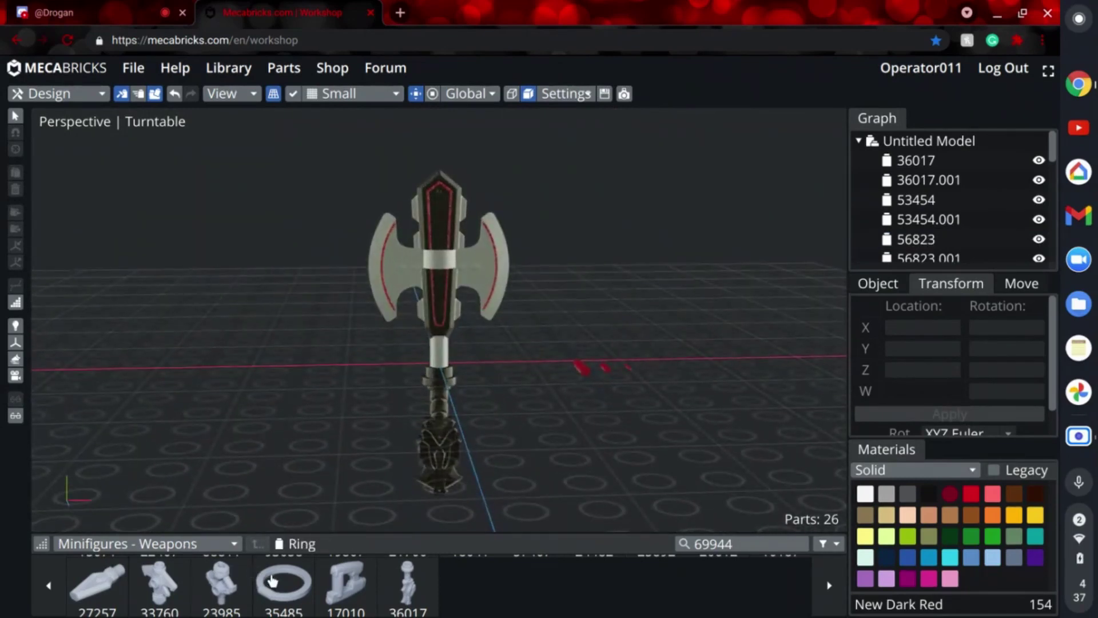
pyautogui.scroll(1, 274, 581)
pyautogui.scroll(-1, 324, 572)
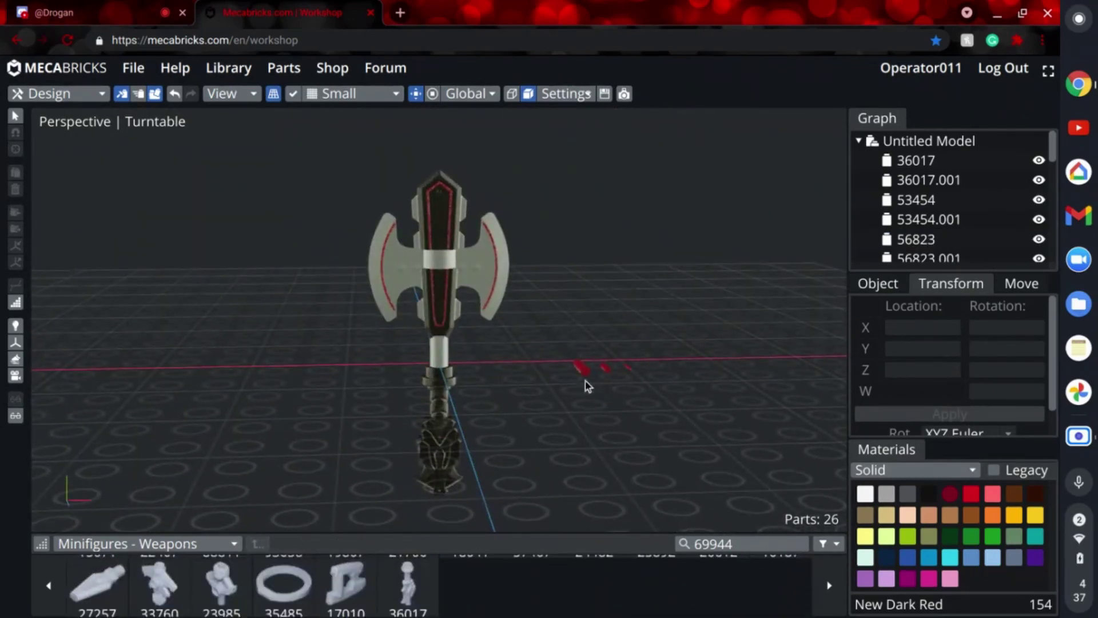
# Step: Switch the parts library to the Tubes category and add the Outer Cable 24mm (58856) from the outer cables beside the axe
pyautogui.click(151, 543)
pyautogui.scroll(-10, 137, 286)
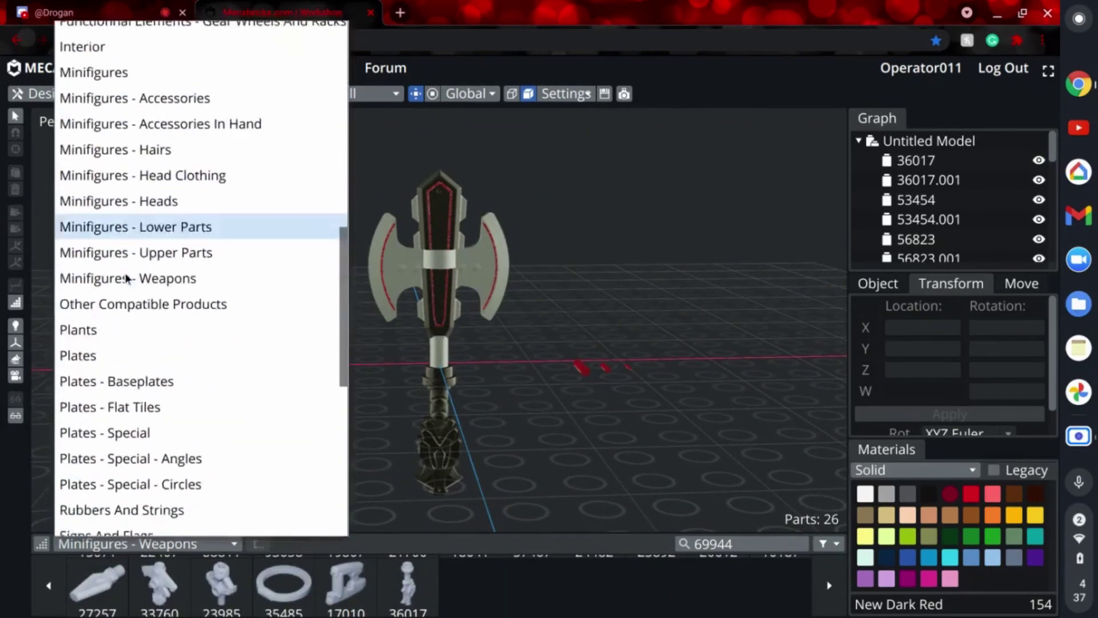
pyautogui.click(144, 383)
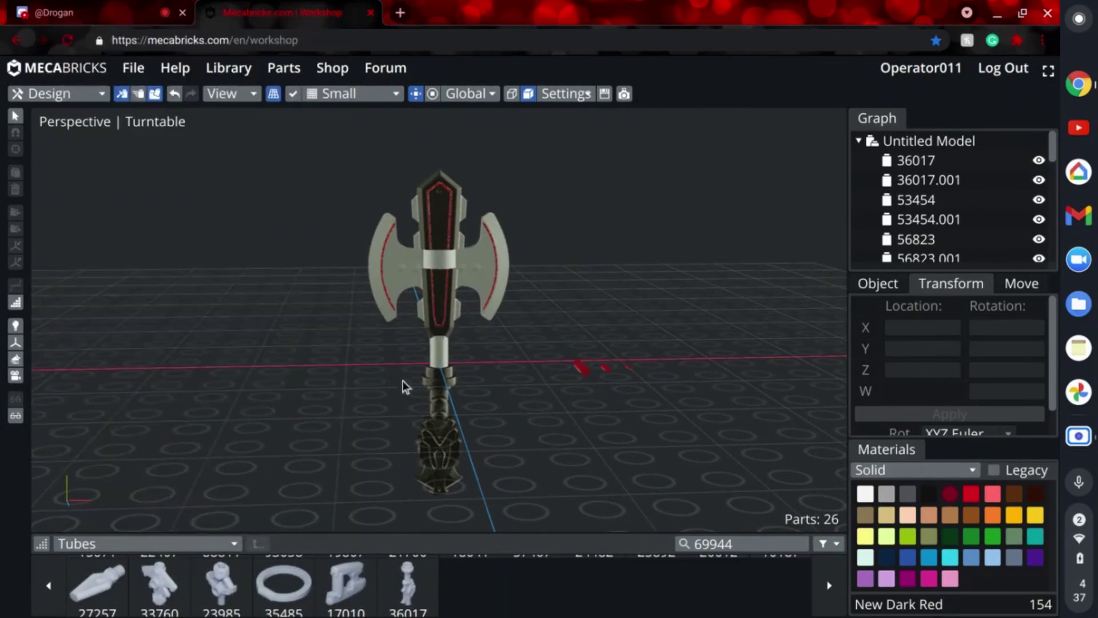
pyautogui.click(441, 364)
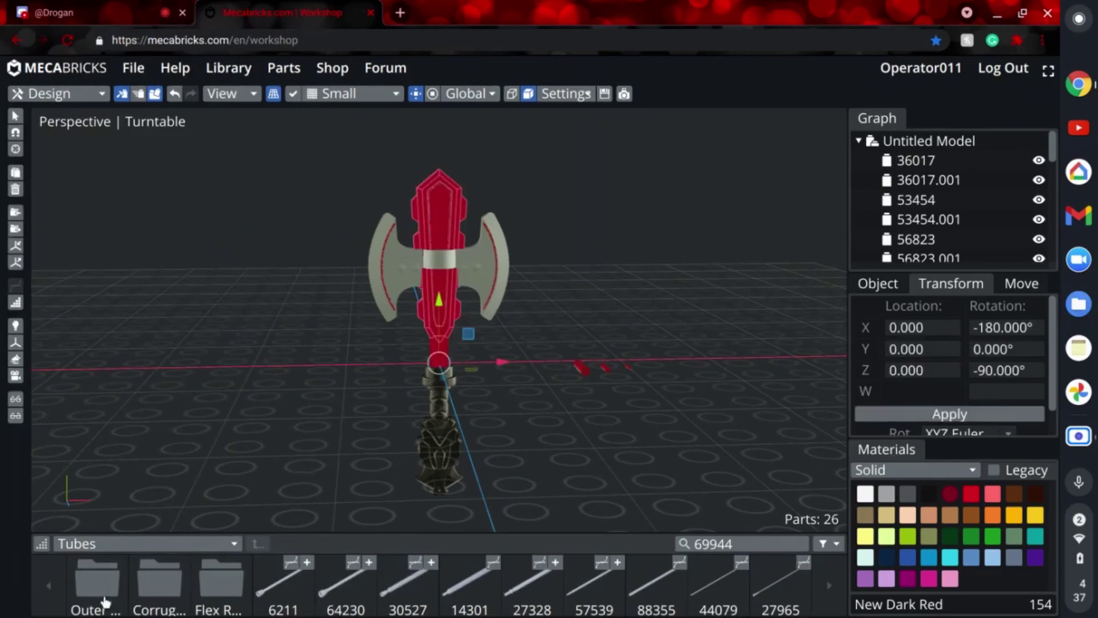
pyautogui.click(78, 605)
pyautogui.moveTo(100, 586); pyautogui.dragTo(373, 422)
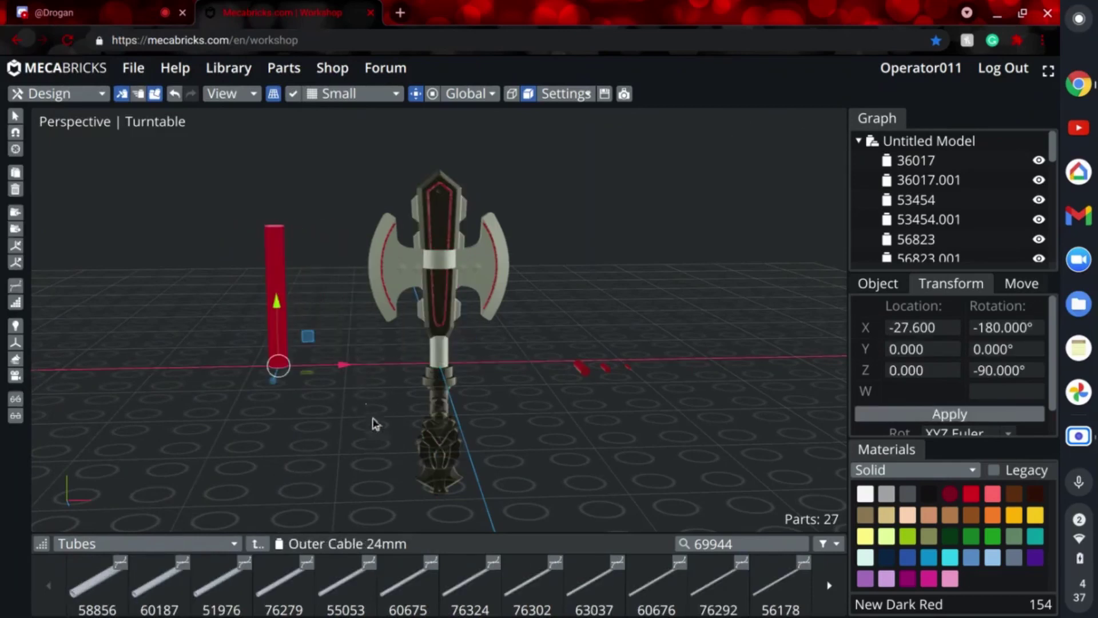
# Step: Edit the outer cable's path and lower its top control point to about Y -0.2 mm
pyautogui.moveTo(373, 422); pyautogui.dragTo(422, 398, button='right')
pyautogui.scroll(4, 379, 383)
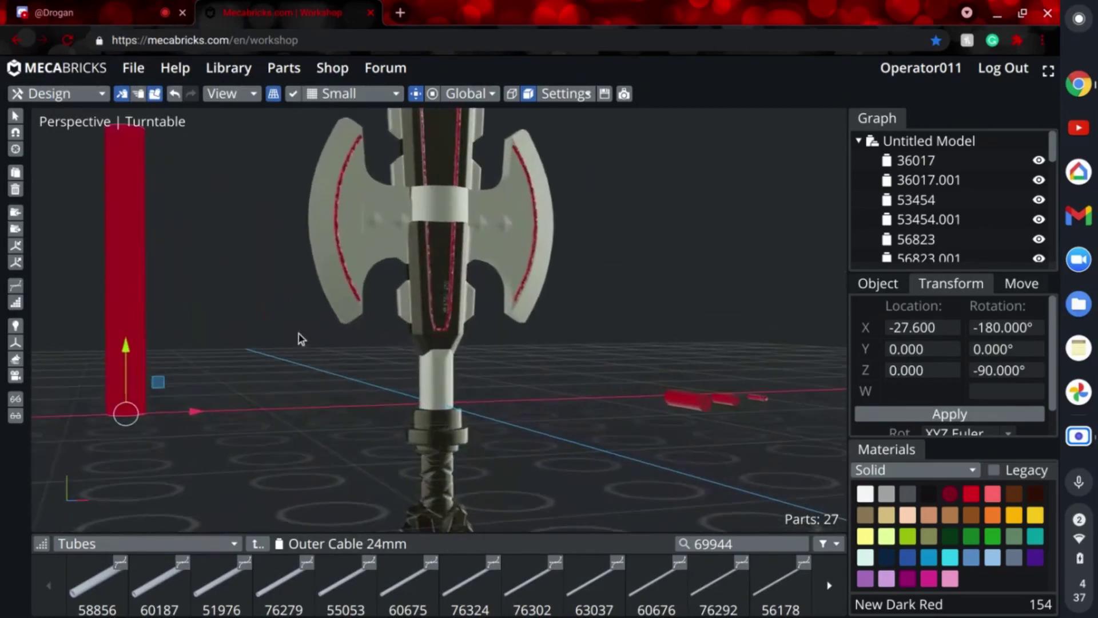
pyautogui.doubleClick(183, 217)
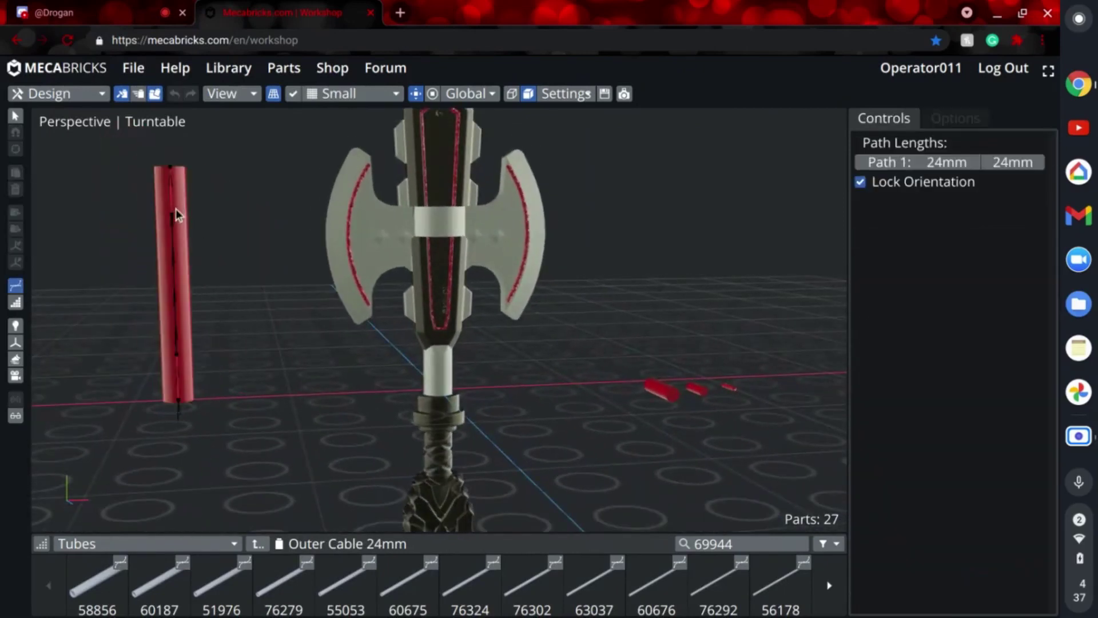
pyautogui.moveTo(234, 236); pyautogui.dragTo(269, 242, button='right')
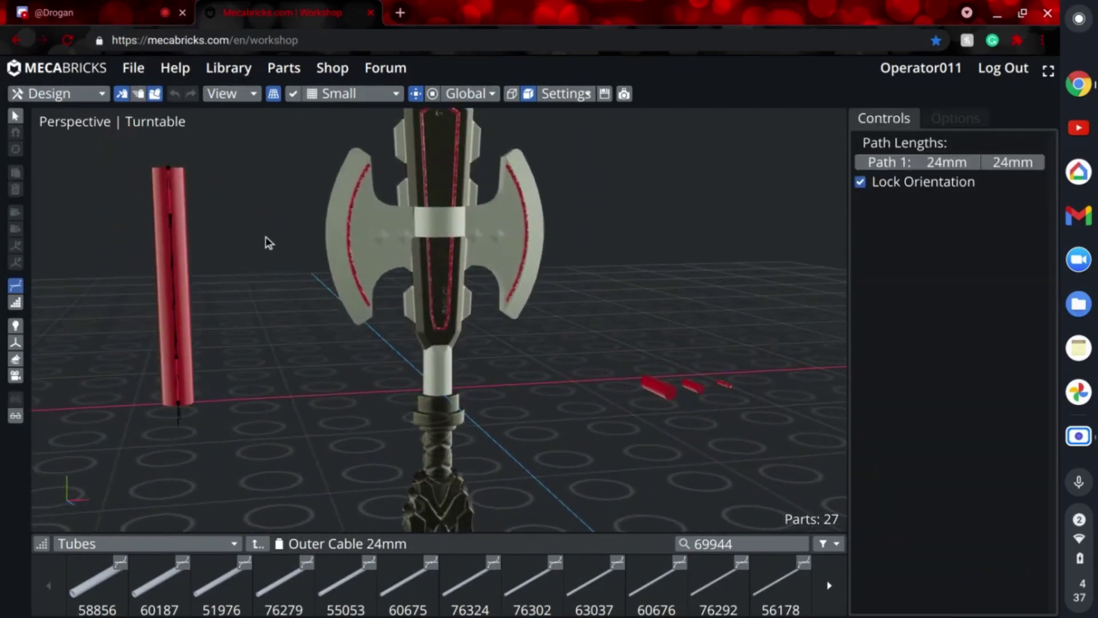
pyautogui.click(169, 170)
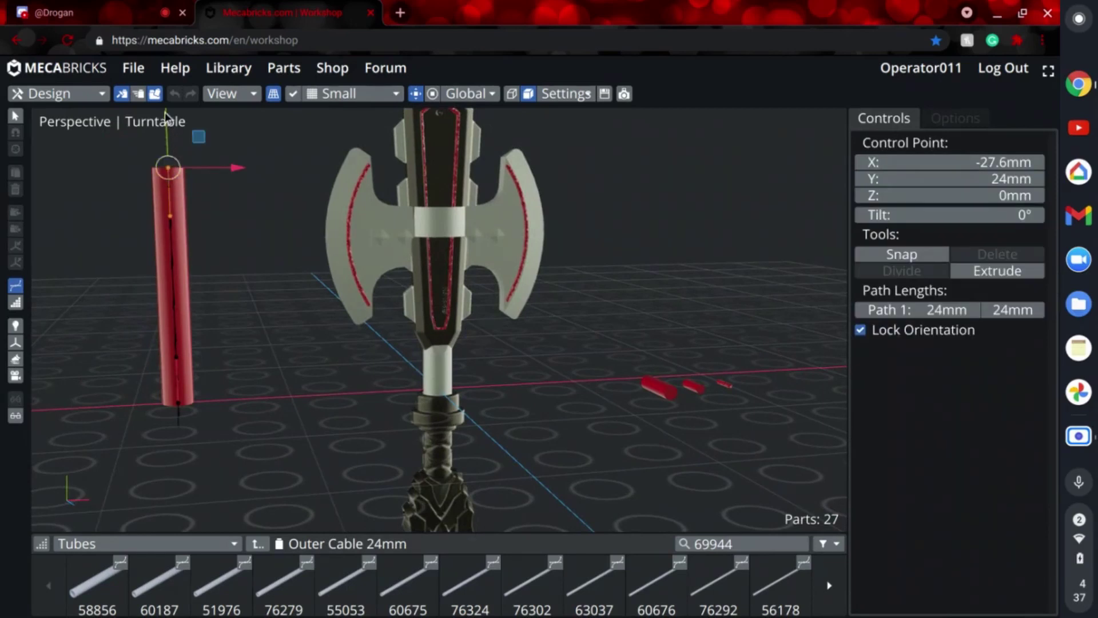
pyautogui.scroll(2, 271, 152)
pyautogui.scroll(-4, 267, 151)
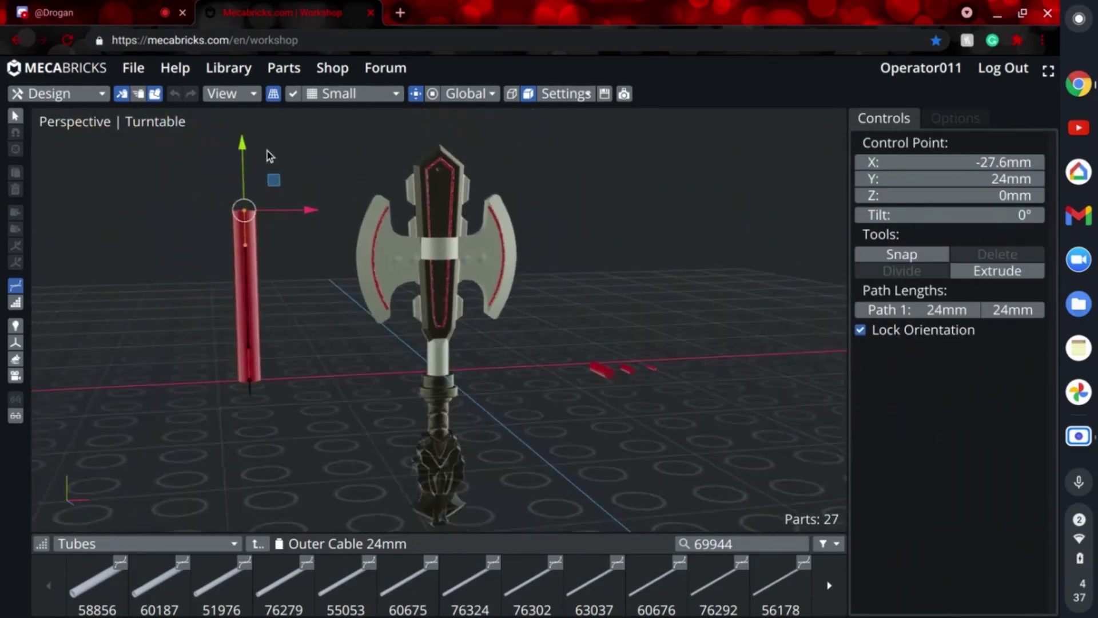
pyautogui.moveTo(246, 150); pyautogui.dragTo(249, 334)
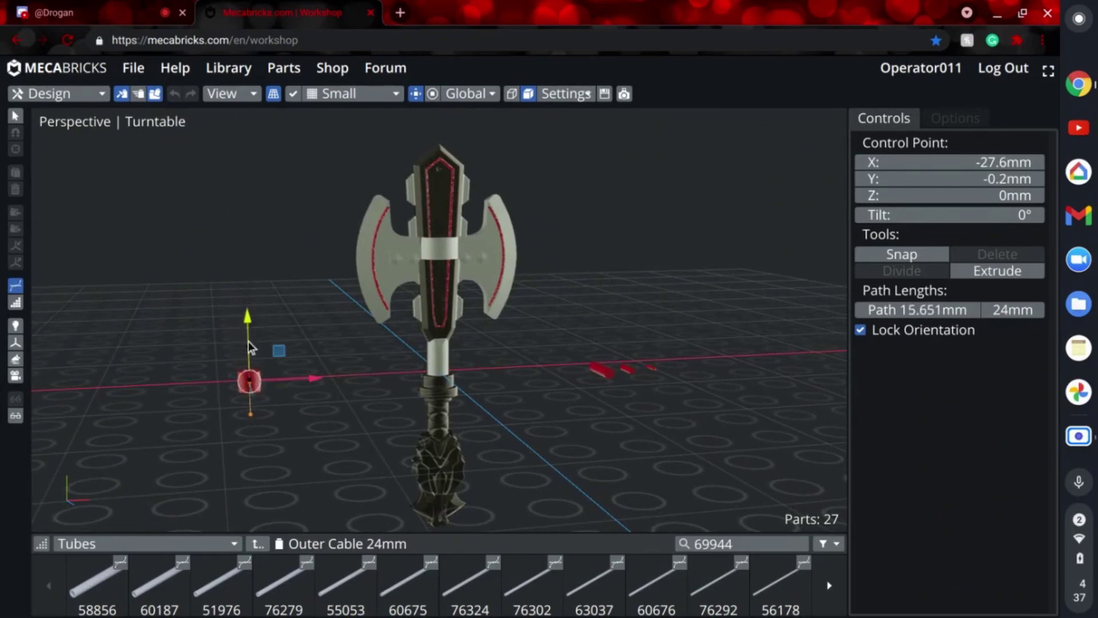
# Step: Adjust the cable's end and handle points to flatten it into a thin ring, and finish the path editing
pyautogui.click(250, 348)
pyautogui.moveTo(249, 282); pyautogui.dragTo(254, 316)
pyautogui.moveTo(255, 416); pyautogui.dragTo(254, 340)
pyautogui.moveTo(321, 360); pyautogui.dragTo(293, 347, button='right')
pyautogui.press('Escape')
# Step: Duplicate the thin cable ring and snap the copy to the base of the Macuahuitl's shaft
pyautogui.scroll(2, 386, 382)
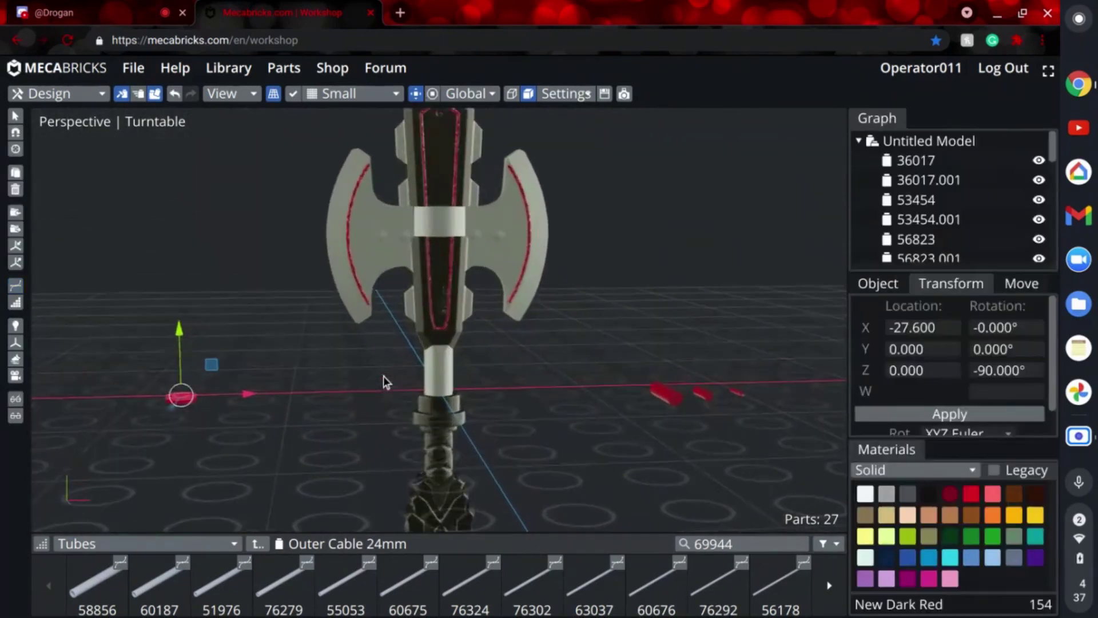
pyautogui.moveTo(383, 395); pyautogui.dragTo(323, 343, button='right')
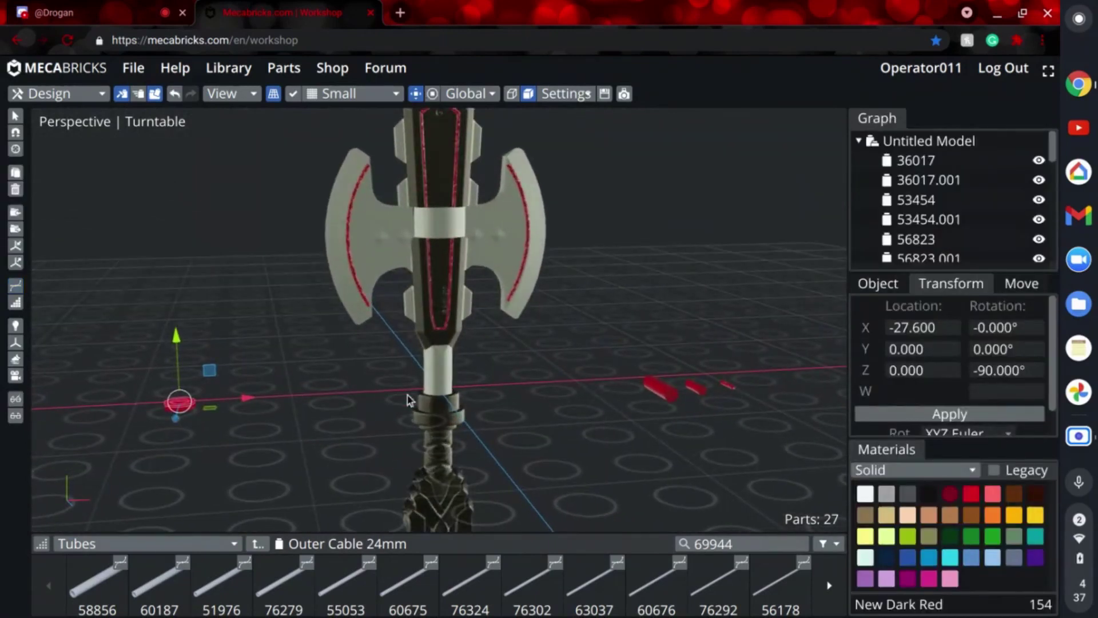
pyautogui.press('s')
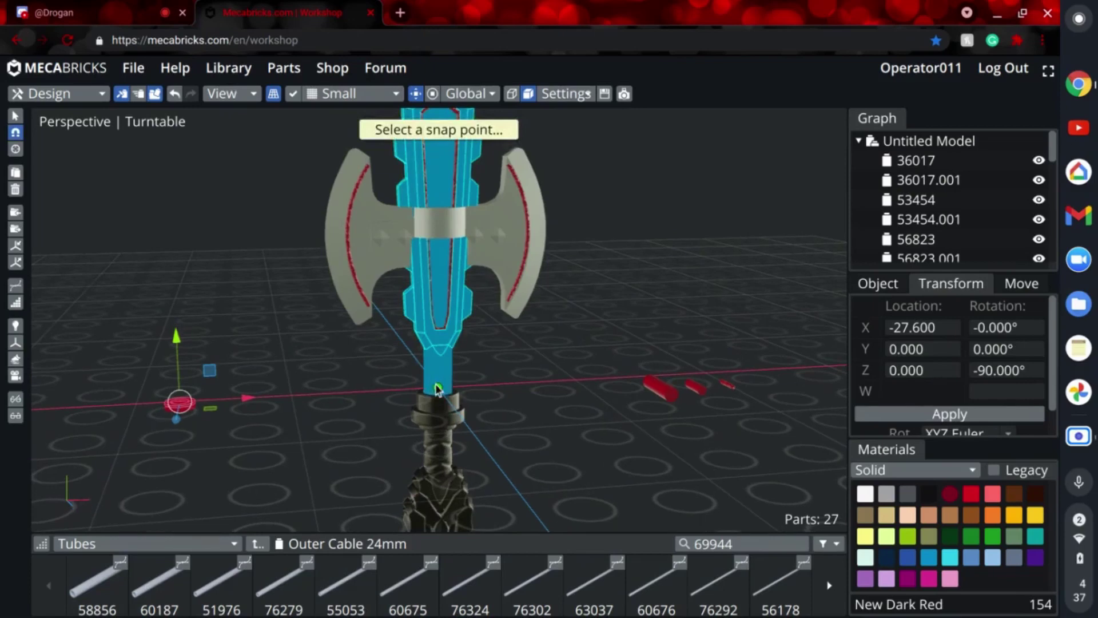
pyautogui.hotkey('ctrl', 'd')
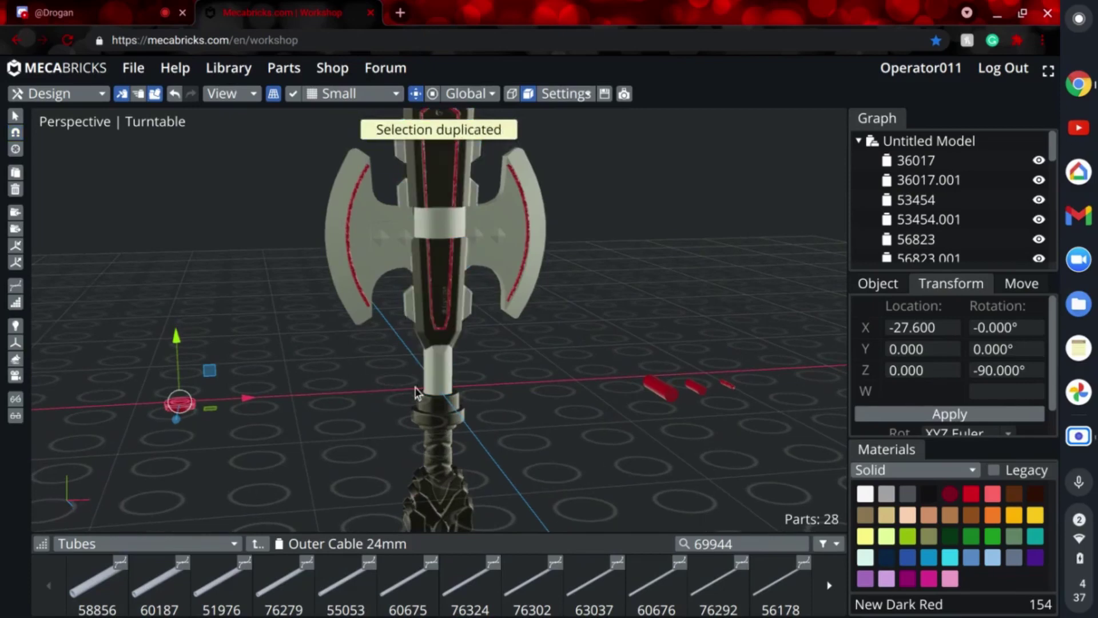
pyautogui.press('s')
pyautogui.click(443, 390)
pyautogui.moveTo(436, 387); pyautogui.dragTo(559, 435, button='right')
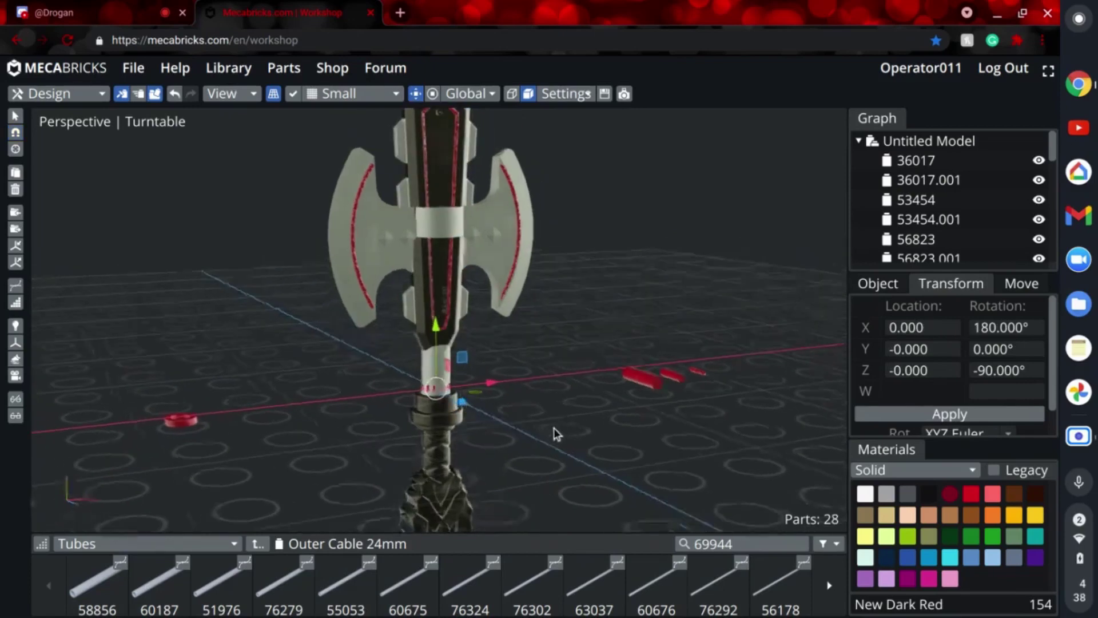
# Step: Lower the snapped ring to Y -0.6 and offset it slightly along the X axis
pyautogui.scroll(3, 618, 456)
pyautogui.scroll(1, 618, 456)
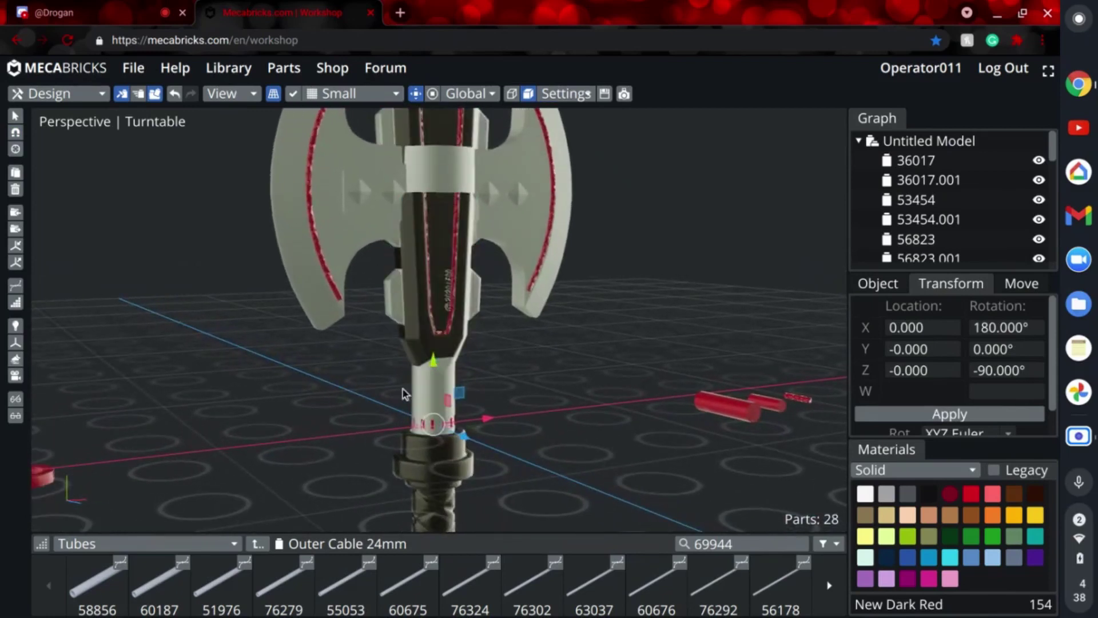
pyautogui.moveTo(434, 362); pyautogui.dragTo(441, 373)
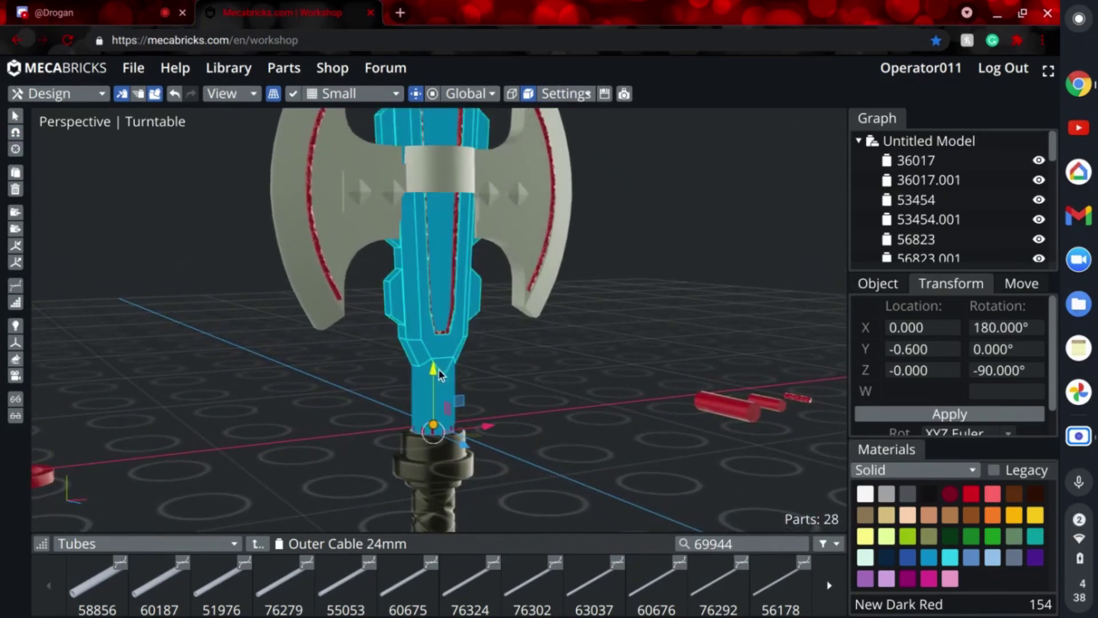
pyautogui.moveTo(538, 413); pyautogui.dragTo(589, 424, button='right')
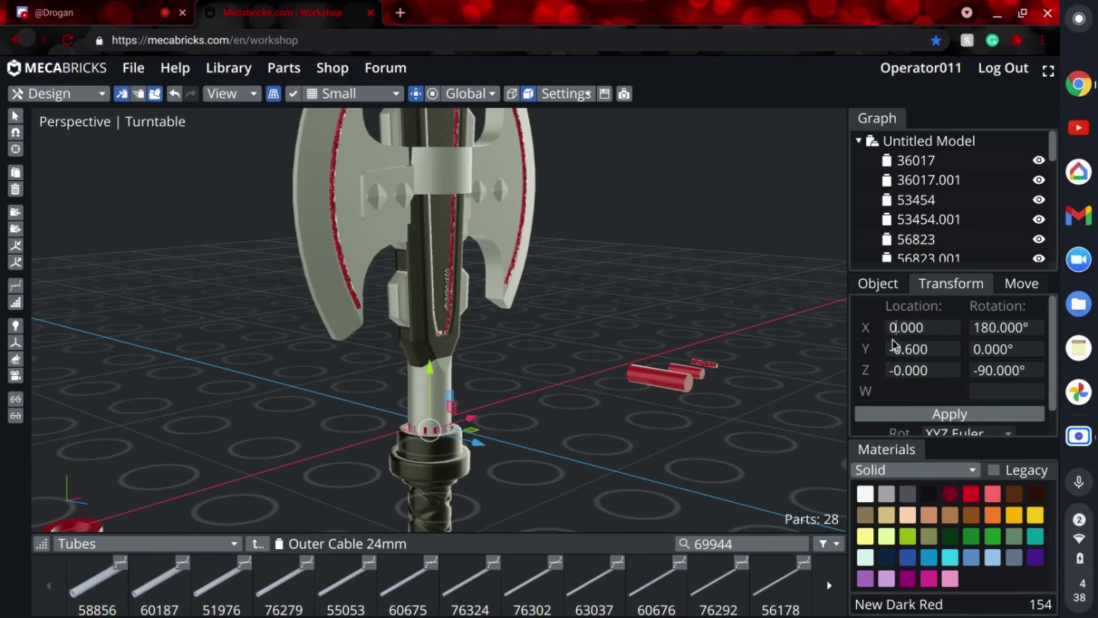
pyautogui.write('1')
pyautogui.click(913, 409)
# Step: Duplicate the ring on the shaft and set the copy's X location to -0.1
pyautogui.moveTo(687, 496); pyautogui.dragTo(508, 517)
pyautogui.scroll(3, 534, 476)
pyautogui.click(452, 172)
pyautogui.hotkey('ctrl', 'd')
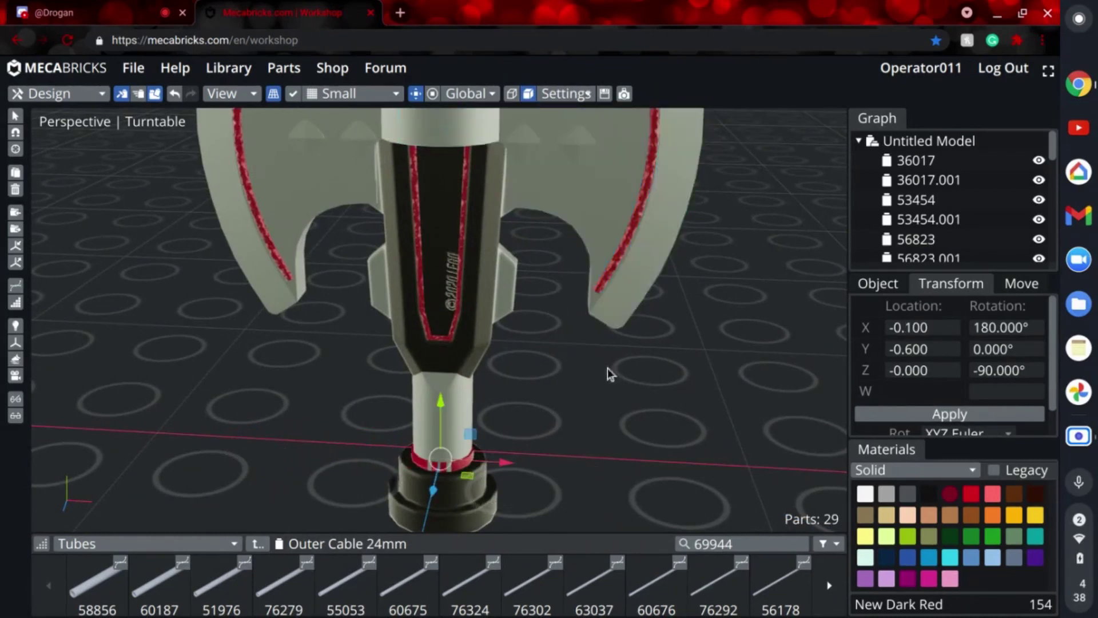
pyautogui.moveTo(615, 460); pyautogui.dragTo(640, 455, button='right')
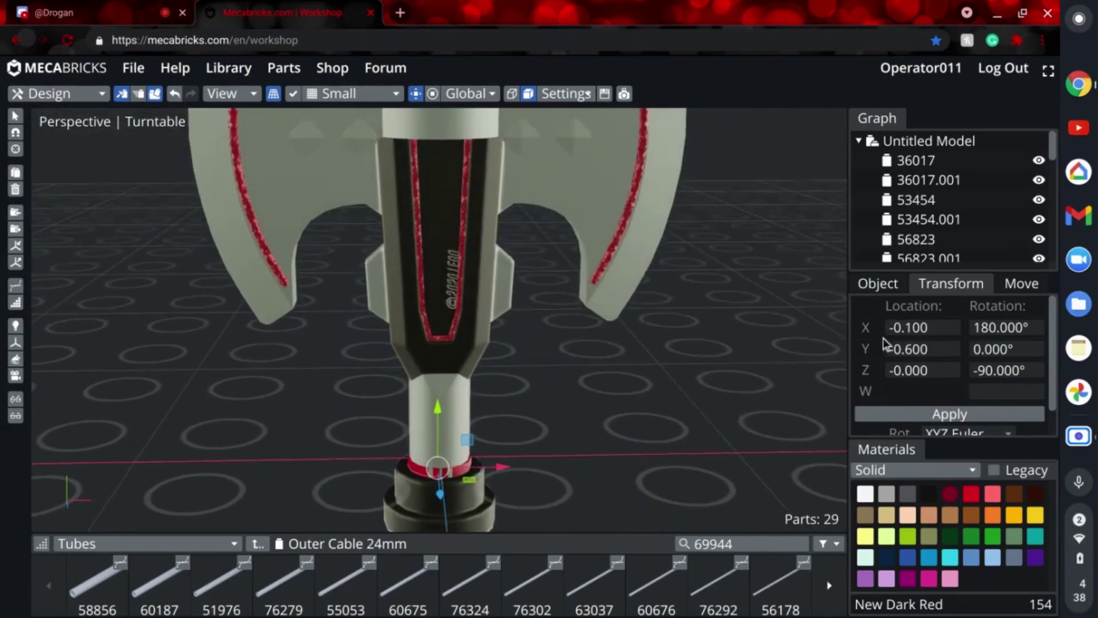
# Step: Duplicate the ring again, snap the copy to the shaft's base and move it along the Y axis
pyautogui.hotkey('ctrl', 'd')
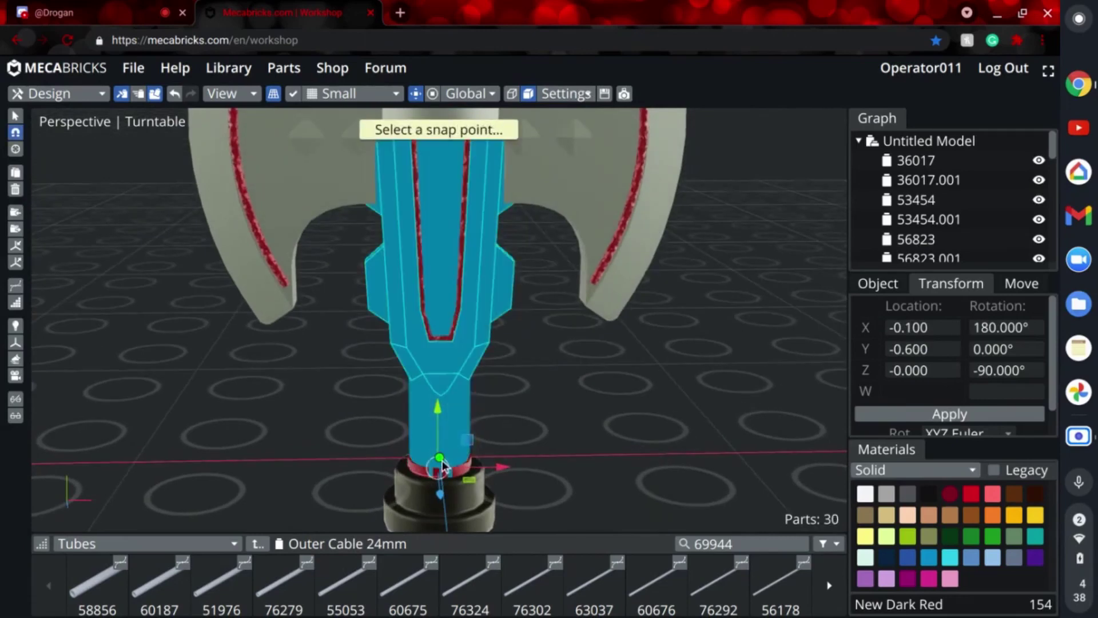
pyautogui.click(442, 459)
pyautogui.moveTo(602, 473); pyautogui.dragTo(629, 456)
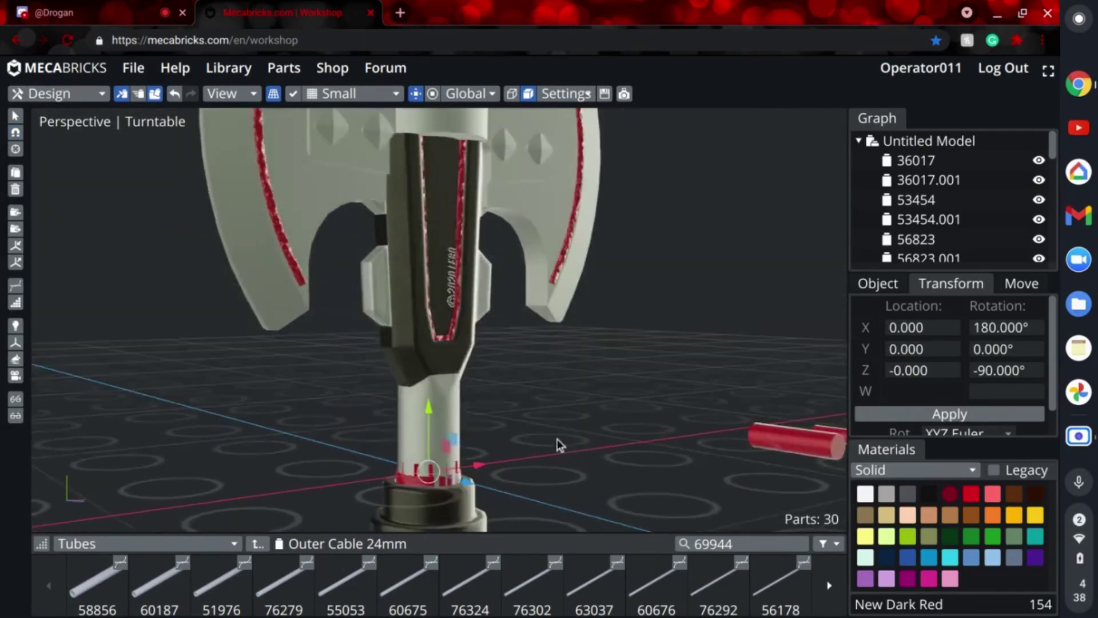
pyautogui.moveTo(424, 466); pyautogui.dragTo(441, 419)
# Step: Offset this ring copy slightly along the Z axis and add one more copy to complete the red band
pyautogui.click(902, 372)
pyautogui.click(912, 370)
pyautogui.press('BackSpace')
pyautogui.write('1')
pyautogui.moveTo(610, 378); pyautogui.dragTo(684, 397)
pyautogui.keyDown('shift'); pyautogui.moveTo(486, 489); pyautogui.dragTo(473, 447); pyautogui.keyUp('shift')
pyautogui.click(530, 486)
pyautogui.scroll(-5, 473, 447)
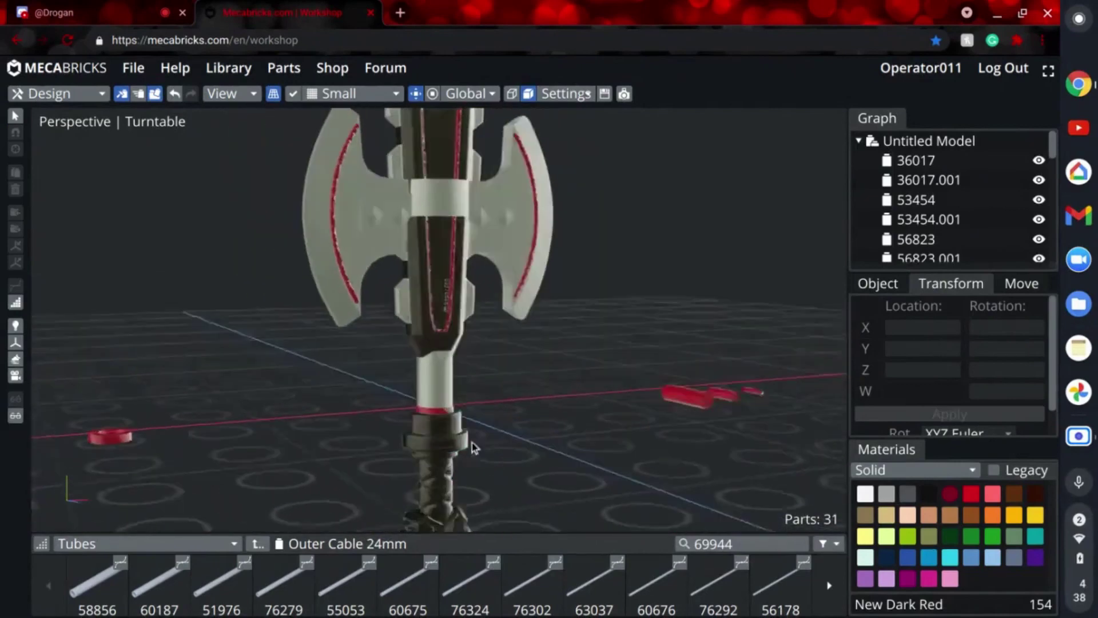
# Step: Repeat the cable ring band up the bare shaft as evenly spaced red stripes, together with the spare ring beside the axe
pyautogui.press('s')
pyautogui.click(321, 306)
pyautogui.click(111, 437)
pyautogui.keyDown('shift'); pyautogui.moveTo(114, 377); pyautogui.dragTo(319, 377); pyautogui.keyUp('shift')
pyautogui.click(180, 368)
pyautogui.scroll(-3, 319, 377)
pyautogui.click(440, 382)
pyautogui.scroll(3, 469, 407)
pyautogui.moveTo(477, 385); pyautogui.dragTo(404, 402)
pyautogui.click(350, 297)
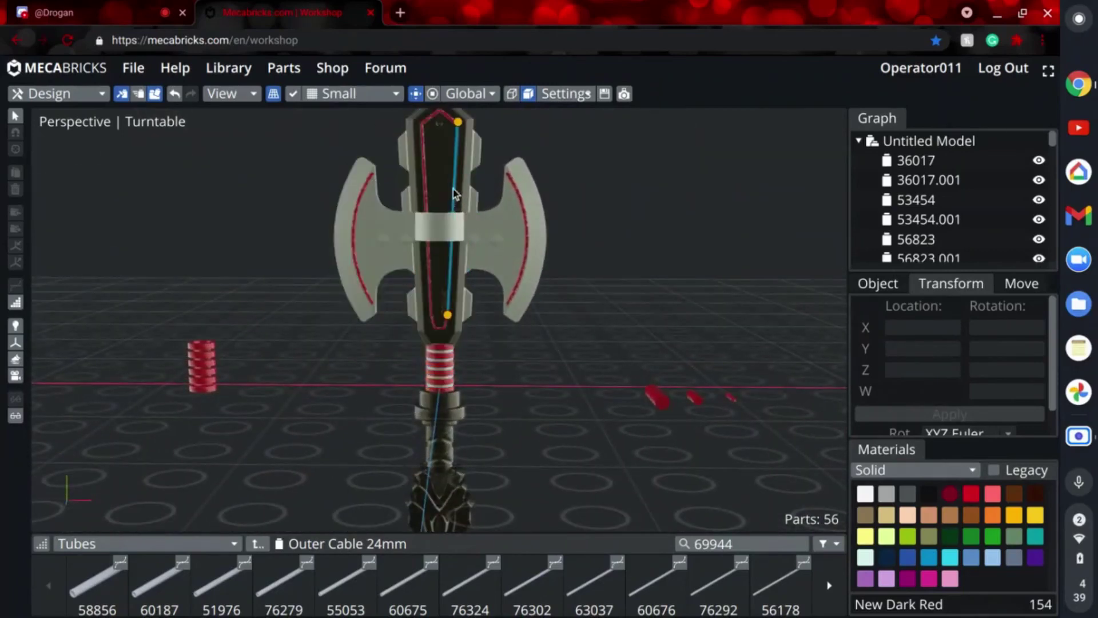
# Step: Recolour both axe heads with the Pearlescent material Titanium Metallic (316)
pyautogui.click(503, 241)
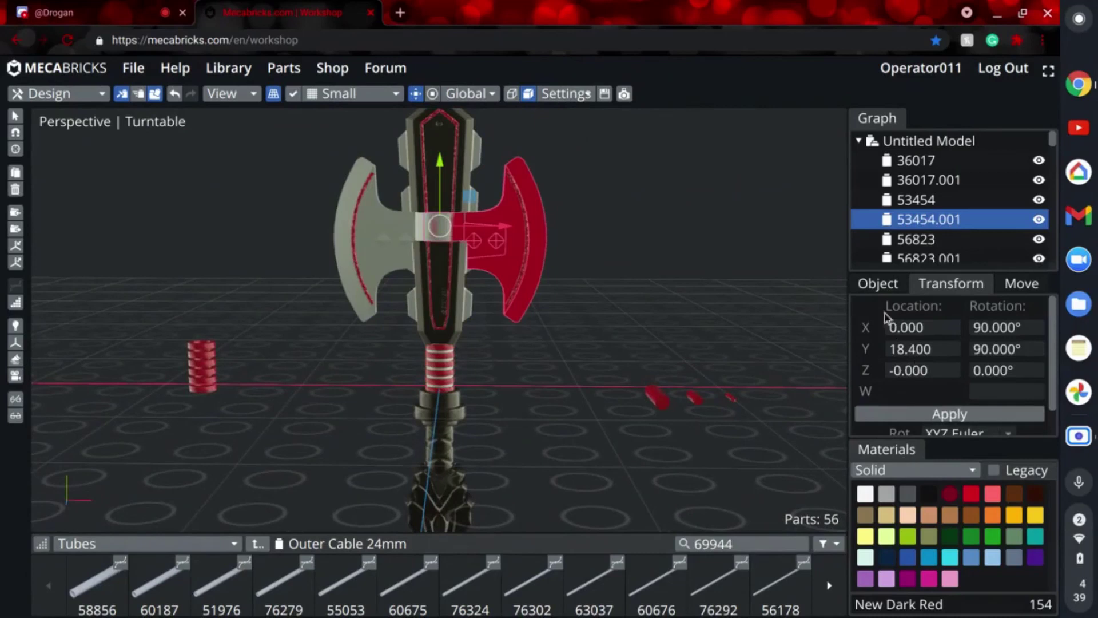
pyautogui.click(879, 283)
pyautogui.scroll(-2, 936, 379)
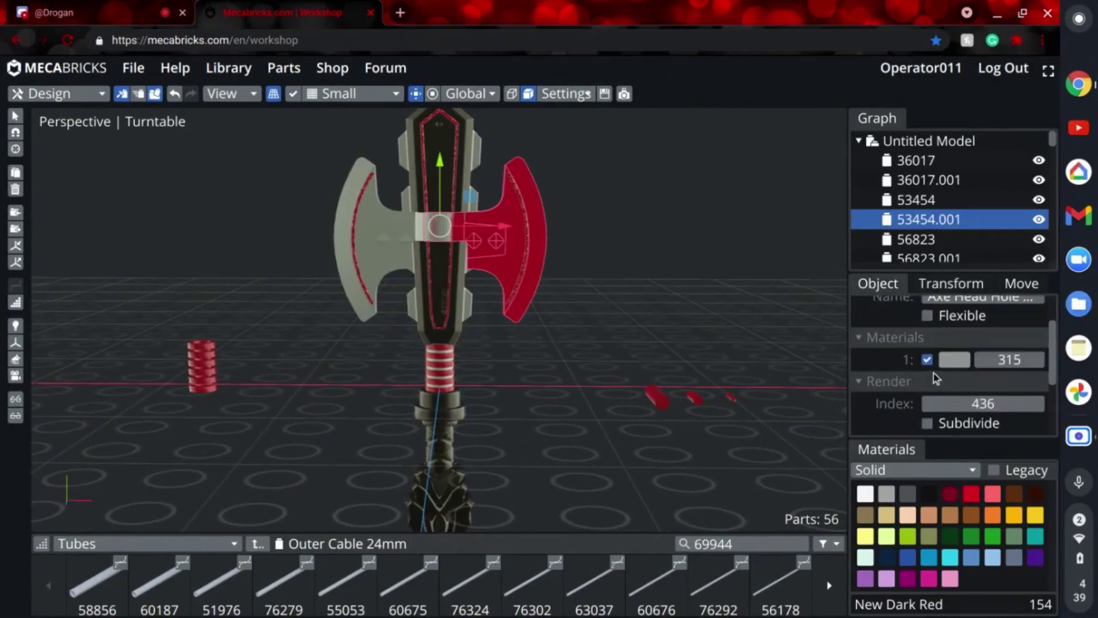
pyautogui.click(897, 470)
pyautogui.click(897, 395)
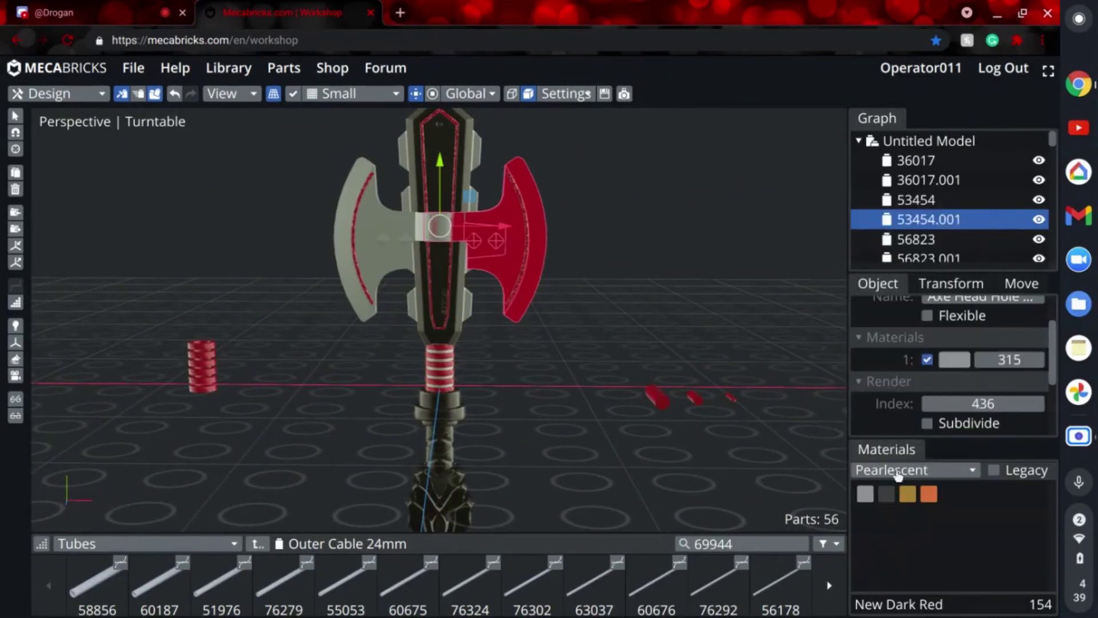
pyautogui.click(886, 495)
pyautogui.click(775, 461)
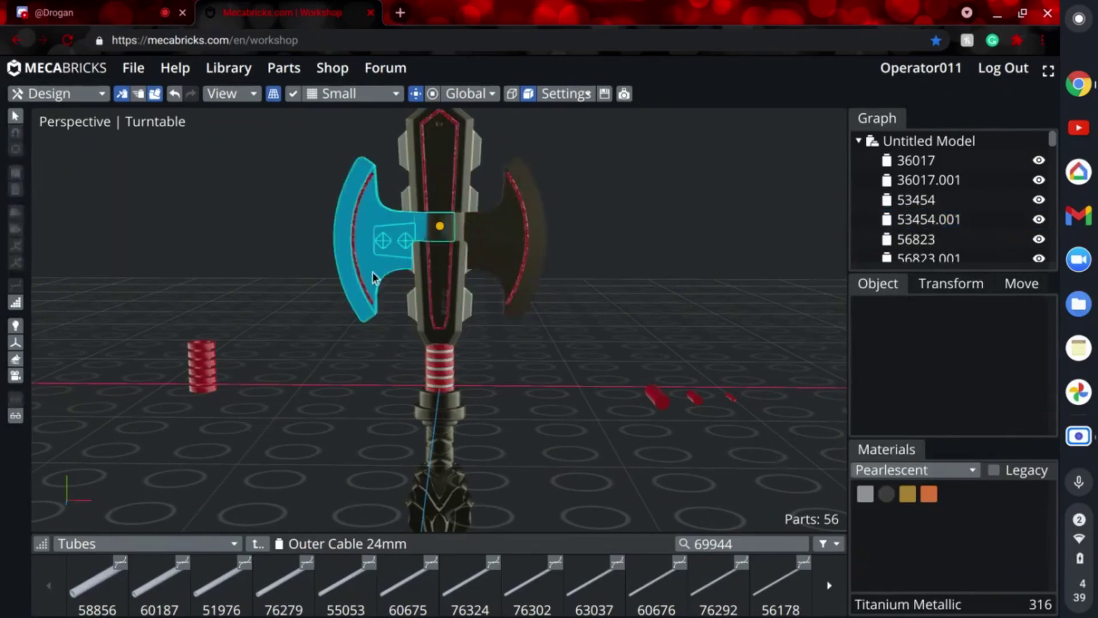
pyautogui.click(362, 251)
pyautogui.click(886, 495)
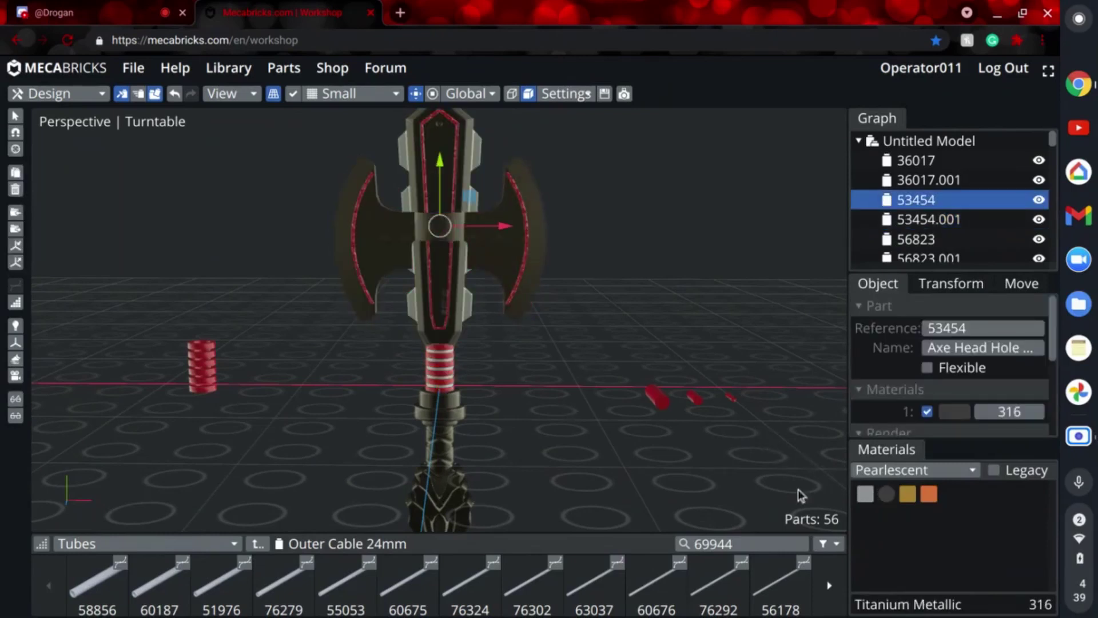
# Step: Recolour the first material of the Macuahuitl blade part with the Pearlescent material Titanium Metallic (316)
pyautogui.click(560, 412)
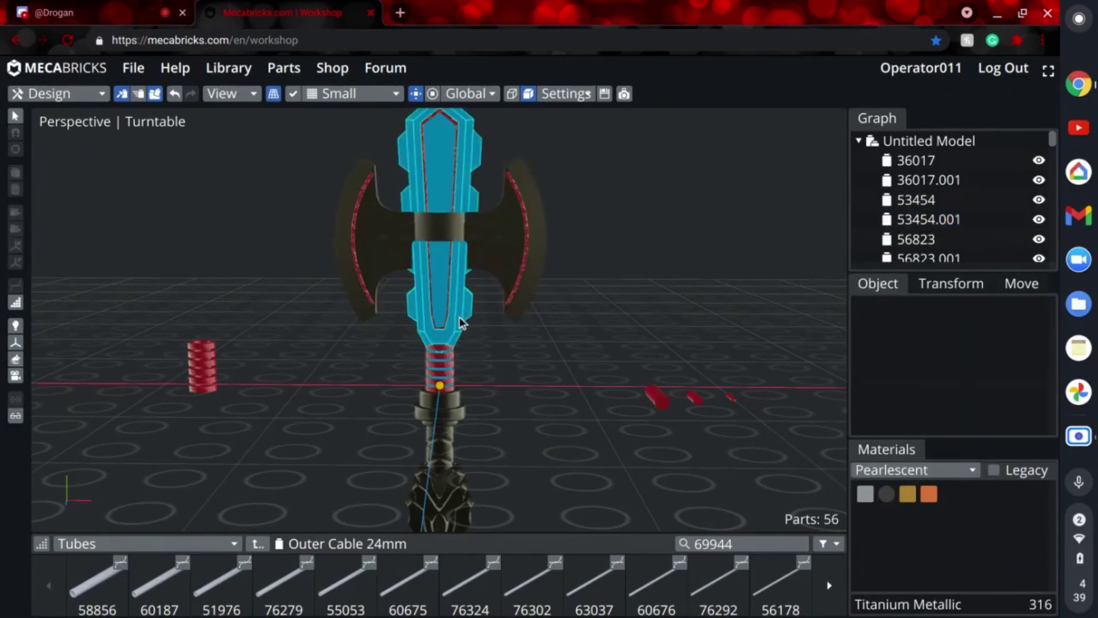
pyautogui.click(461, 322)
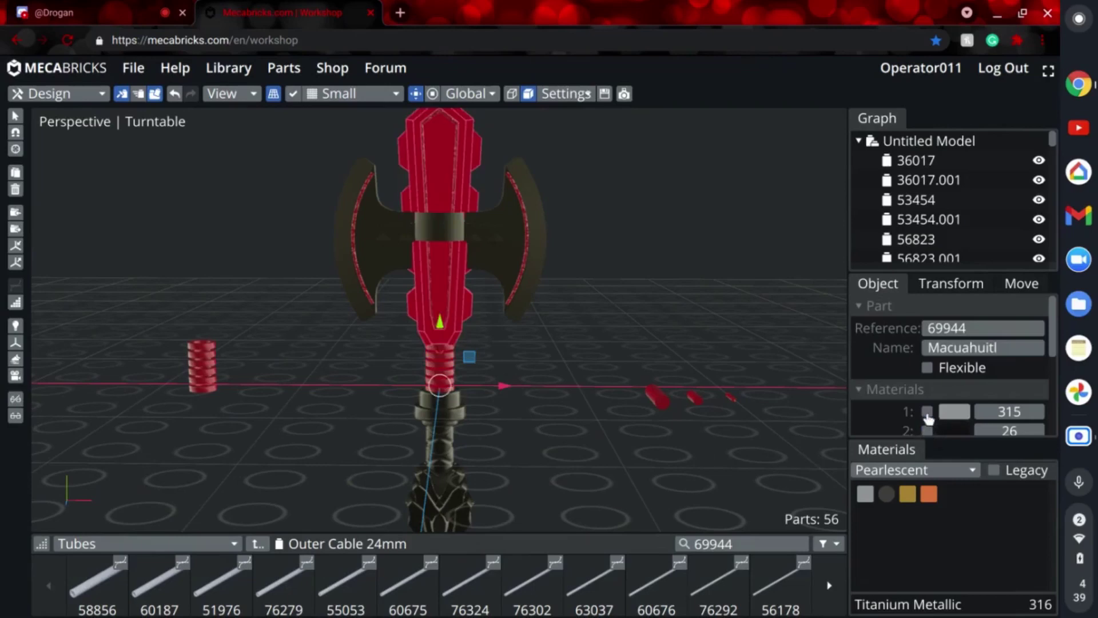
pyautogui.click(886, 495)
pyautogui.click(686, 492)
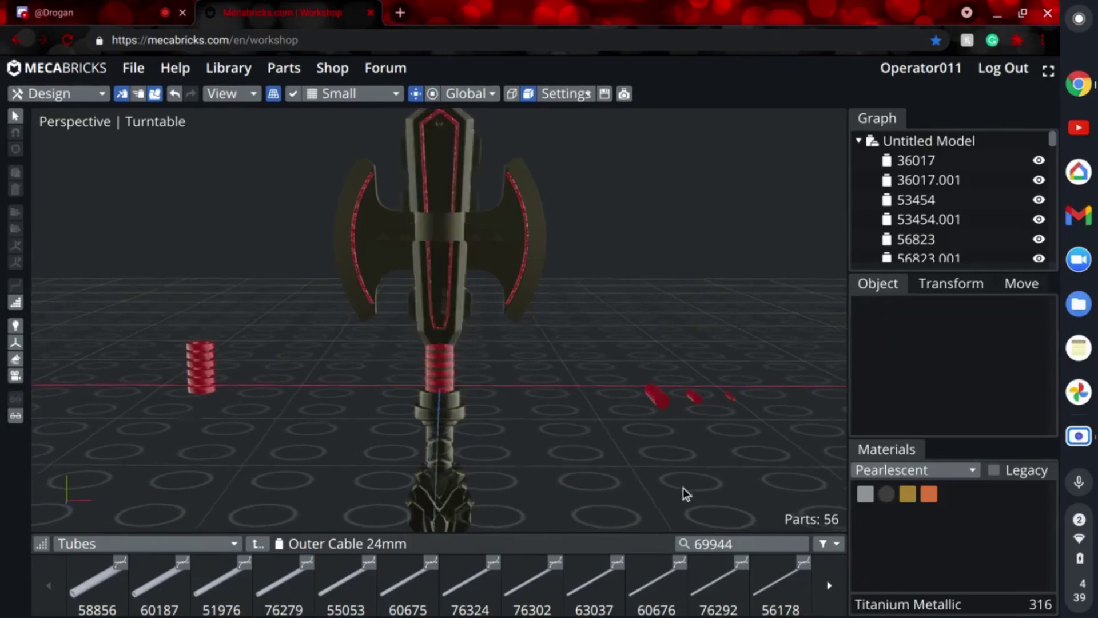
# Step: Delete the leftover red cable pieces and the spare stack of red rings lying beside the axe
pyautogui.moveTo(686, 493); pyautogui.dragTo(544, 351, button='right')
pyautogui.press('b')
pyautogui.moveTo(544, 344); pyautogui.dragTo(613, 397)
pyautogui.press('Delete')
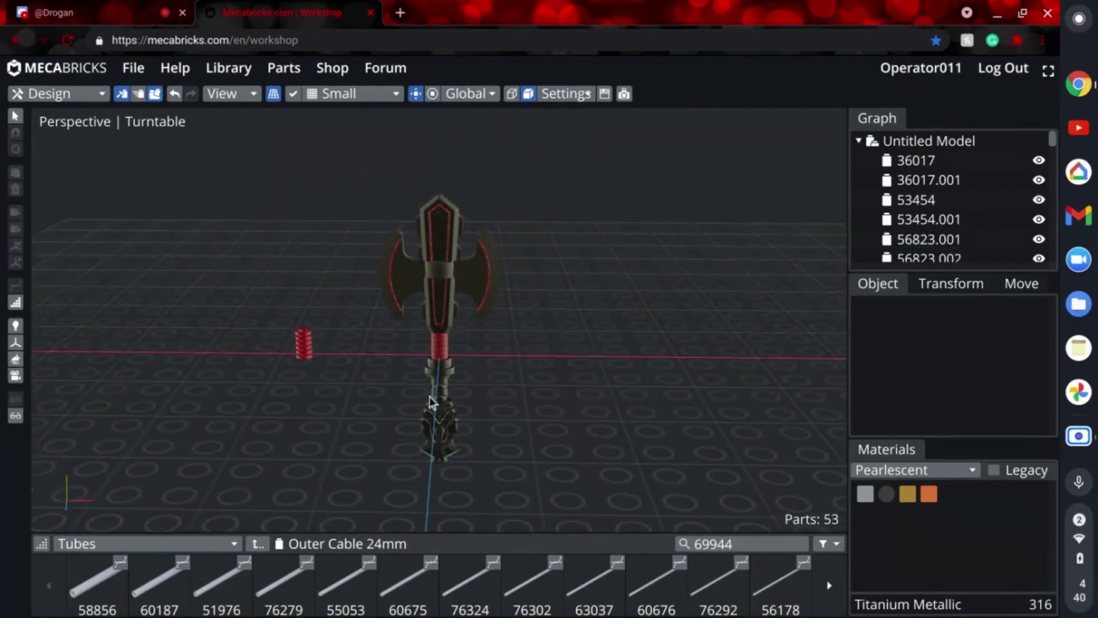
pyautogui.press('b')
pyautogui.moveTo(238, 311); pyautogui.dragTo(328, 403)
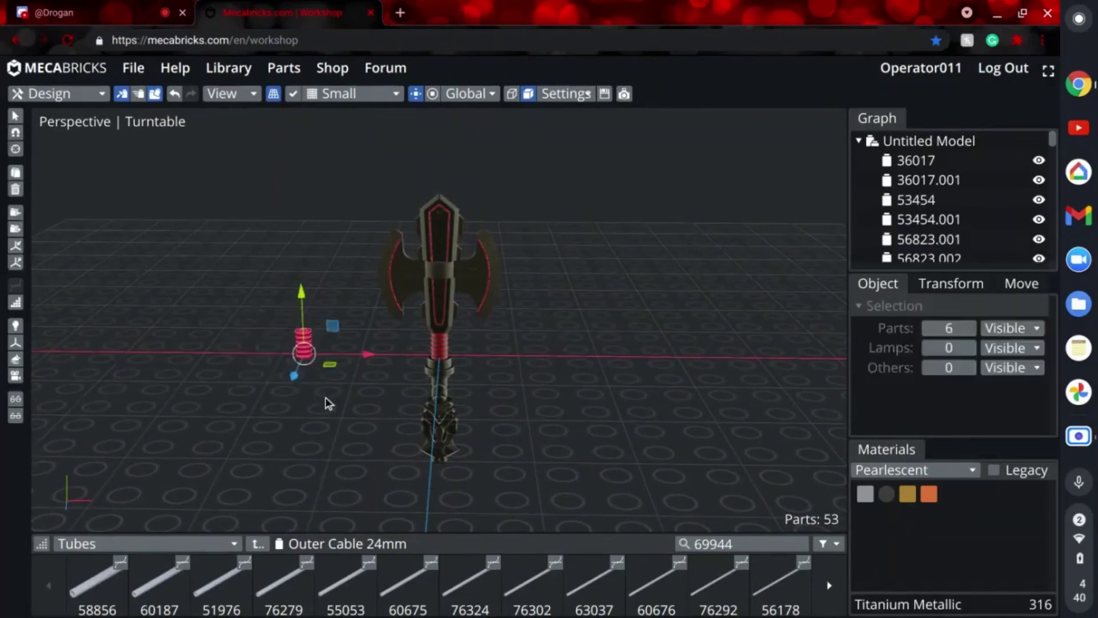
pyautogui.press('Delete')
# Step: Group all parts of the axe and name the group "Battle Axe (2.0)"
pyautogui.moveTo(328, 403); pyautogui.dragTo(400, 397, button='right')
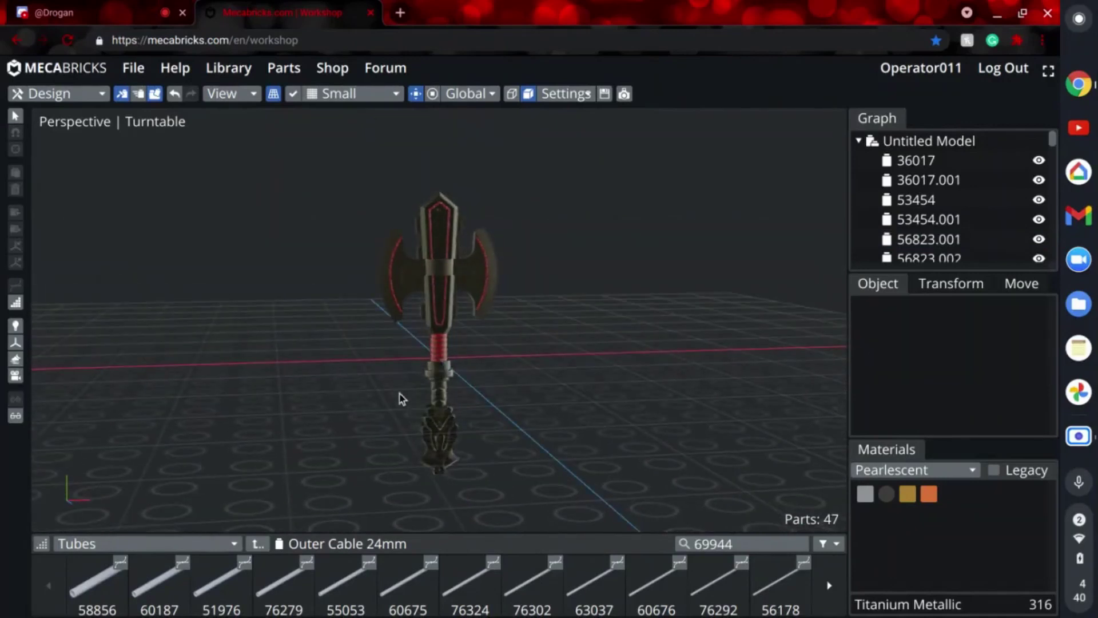
pyautogui.click(438, 393)
pyautogui.press('b')
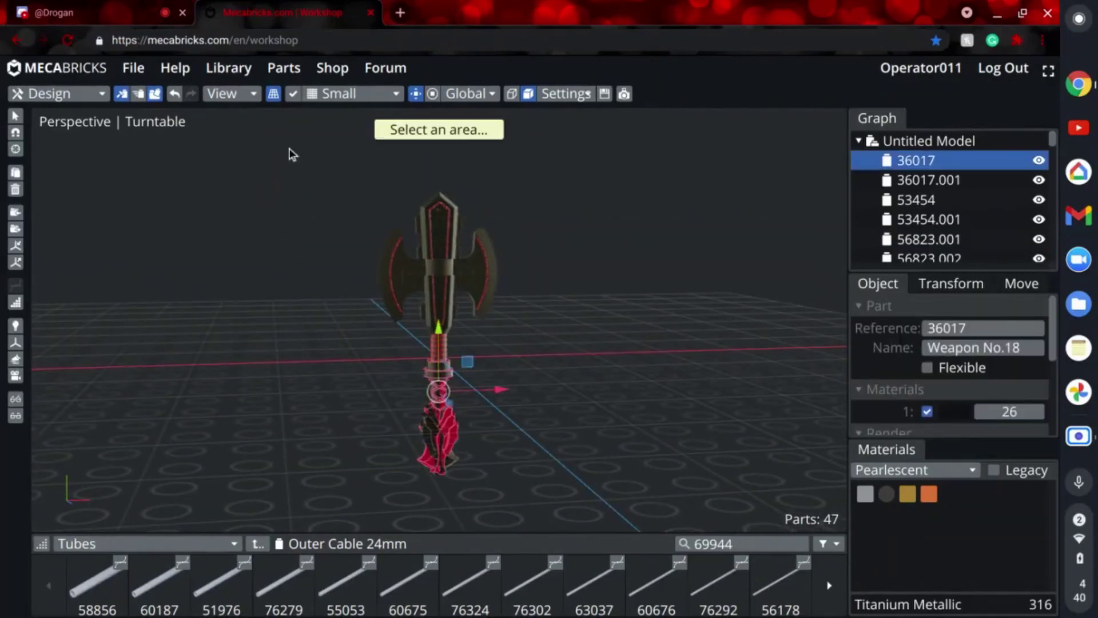
pyautogui.moveTo(291, 154); pyautogui.dragTo(547, 472)
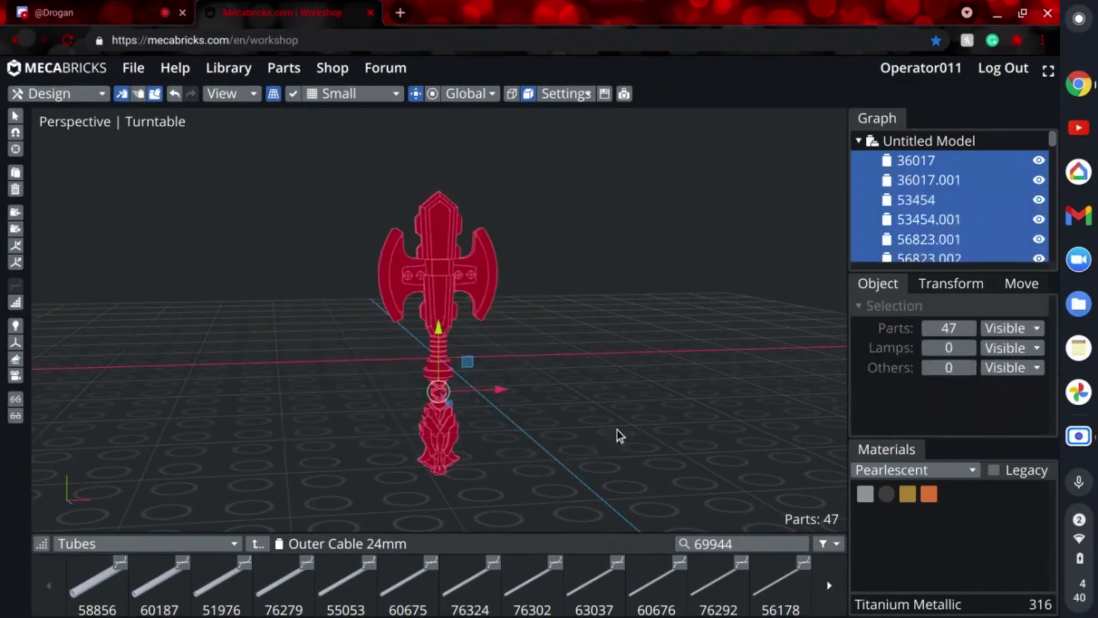
pyautogui.hotkey('ctrl', 'g')
pyautogui.click(872, 161)
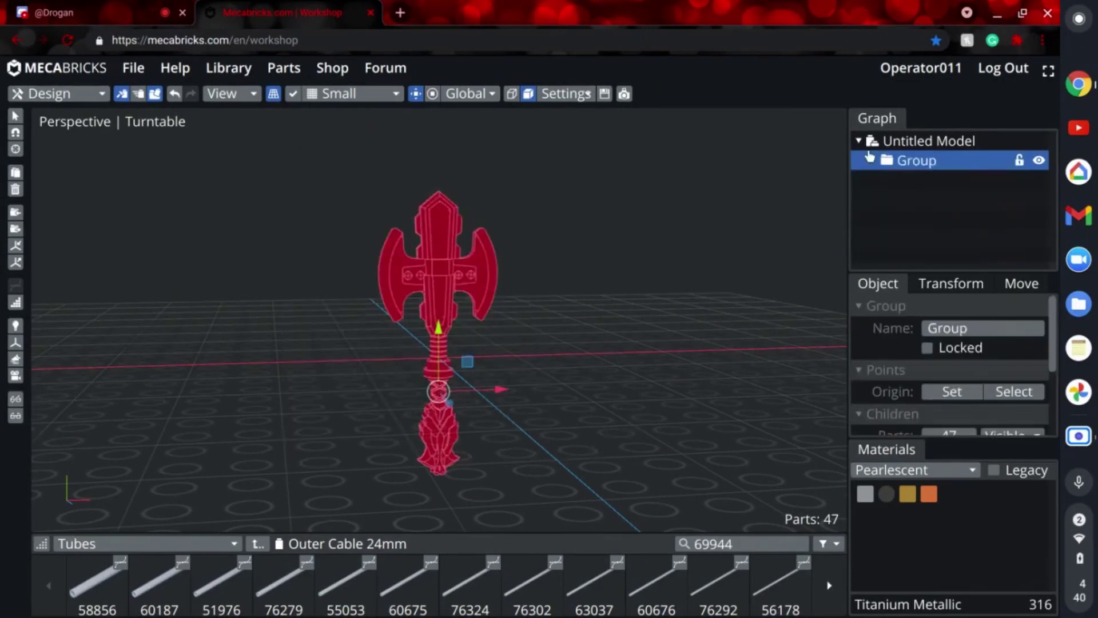
pyautogui.click(1008, 326)
pyautogui.write('Battle Axe (2.0')
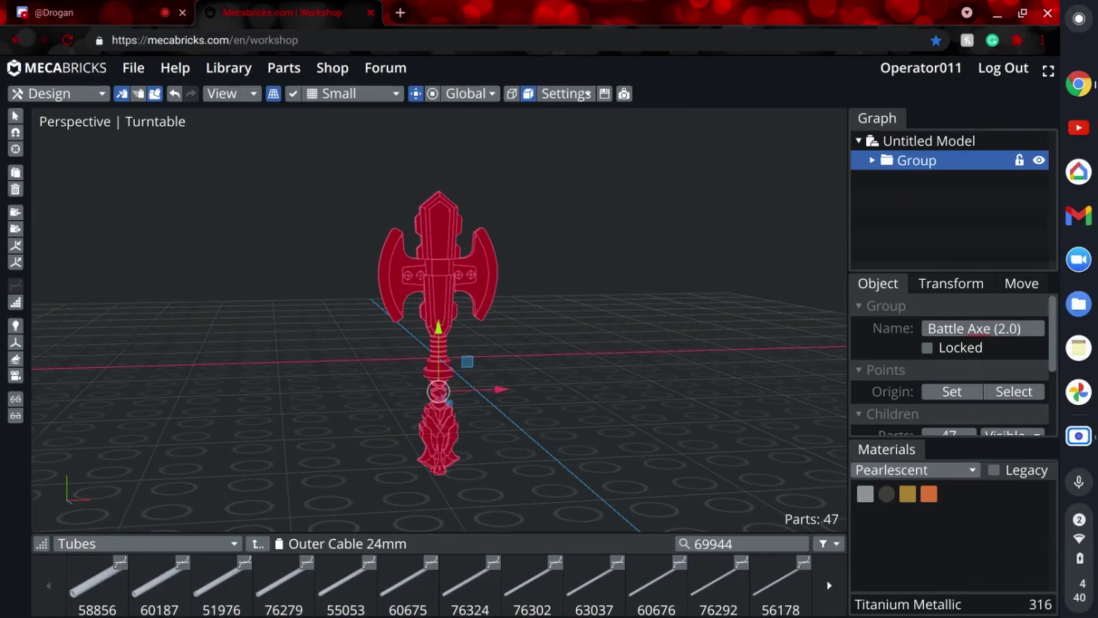
pyautogui.press('Return')
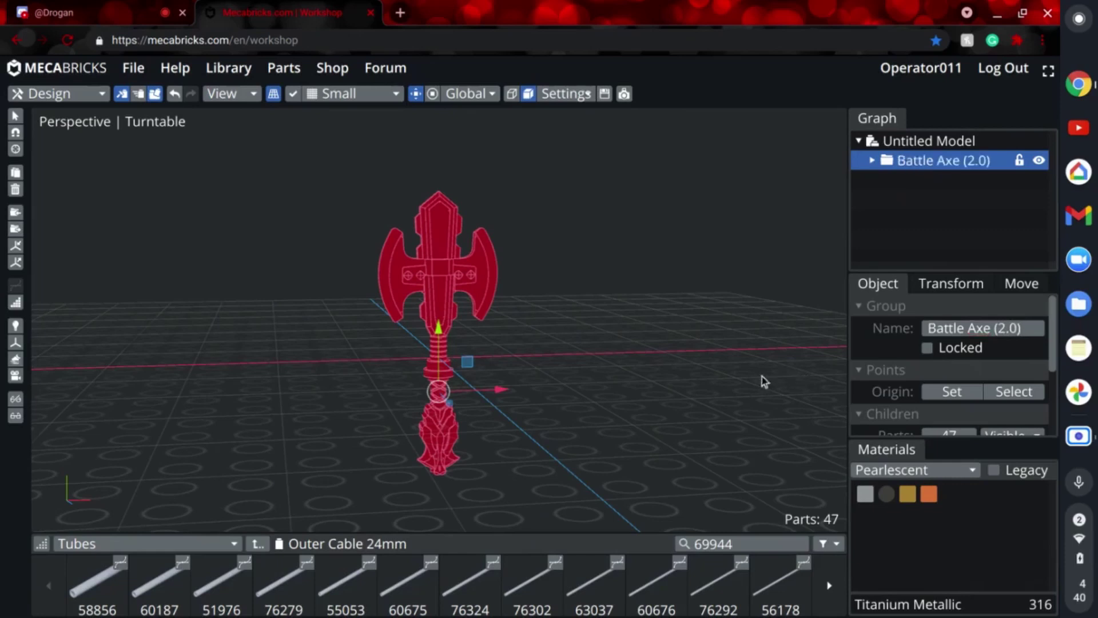
pyautogui.click(661, 364)
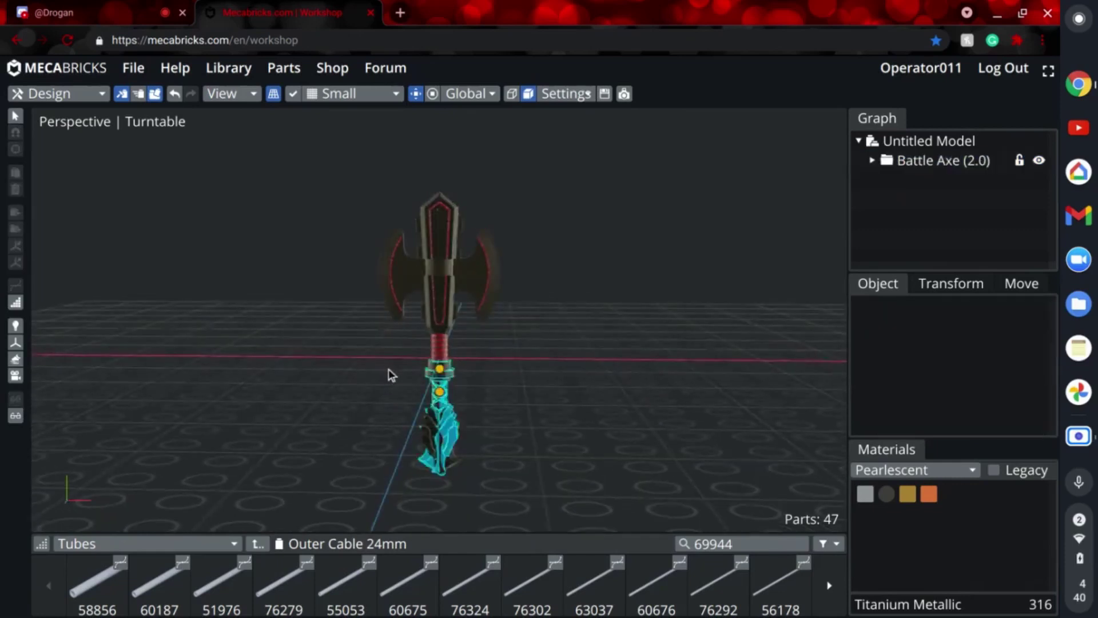
# Step: Save the model to the account's root folder under the name "SAVE YOUR MODEL"
pyautogui.moveTo(267, 388)
pyautogui.mouseDown(button='right')
pyautogui.moveTo(290, 395)
pyautogui.moveTo(257, 387)
pyautogui.mouseUp(button='right')
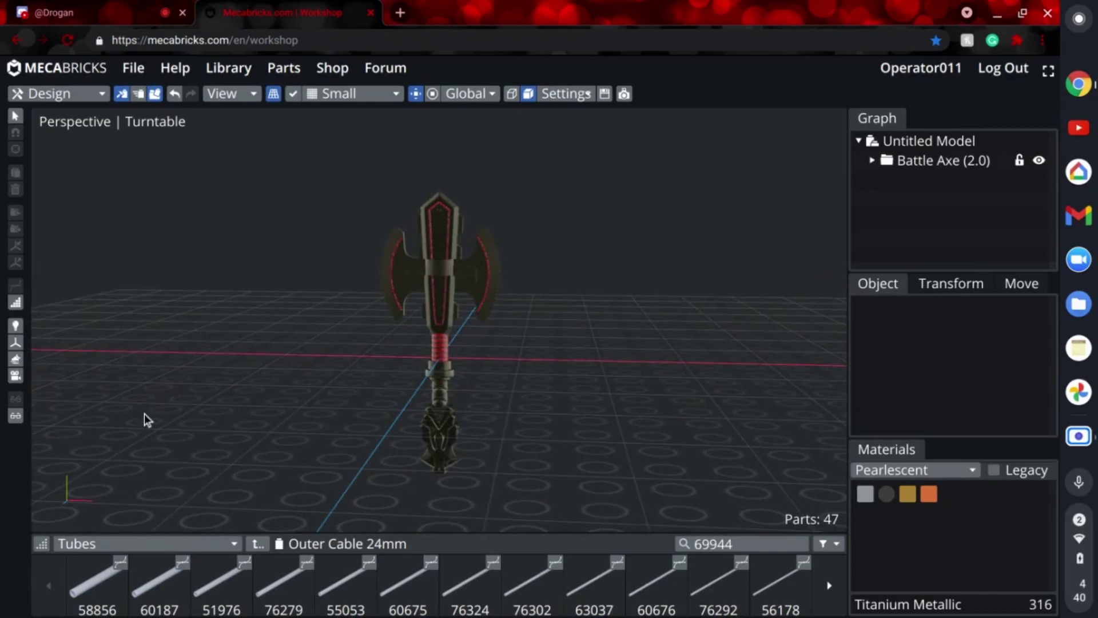
pyautogui.hotkey('ctrl', 's')
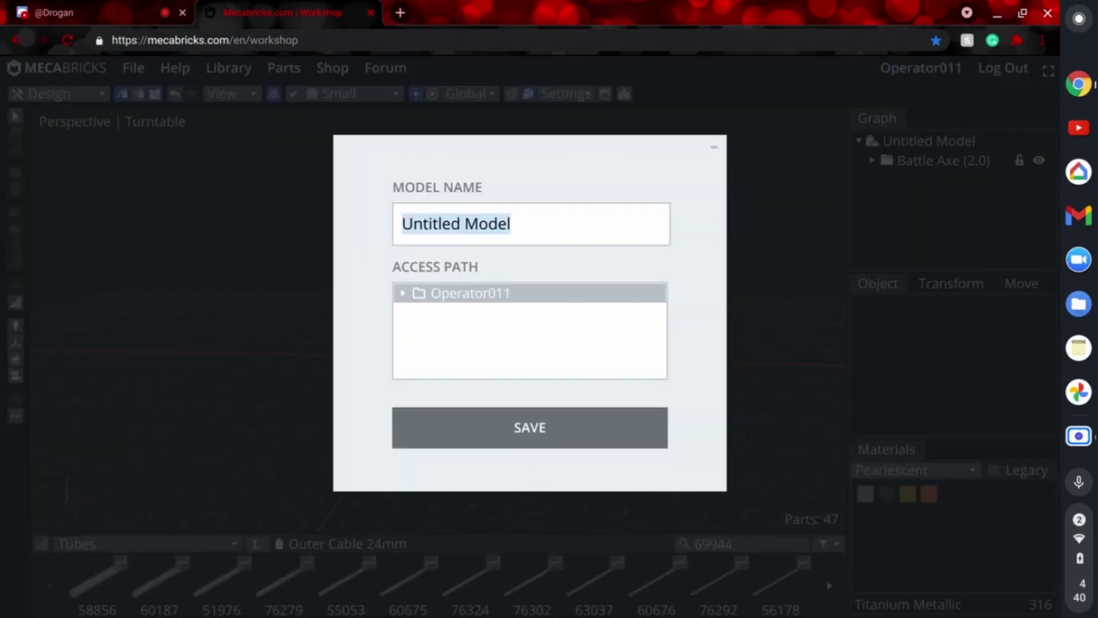
pyautogui.write('SAVE YOUR MODEL')
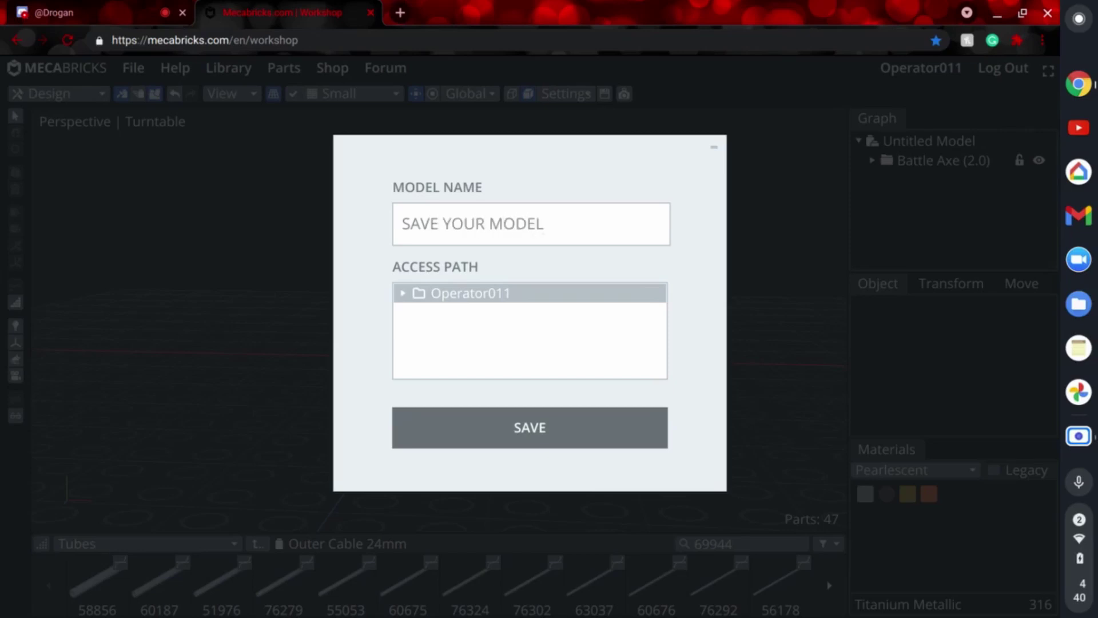
pyautogui.press('Return')
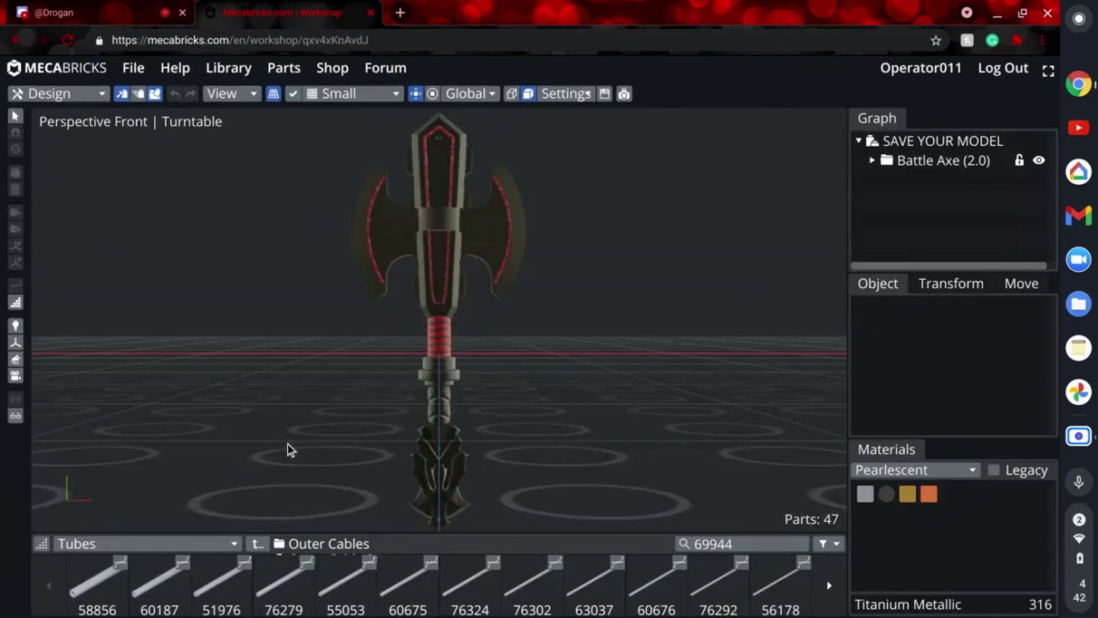
pyautogui.scroll(-5, 288, 448)
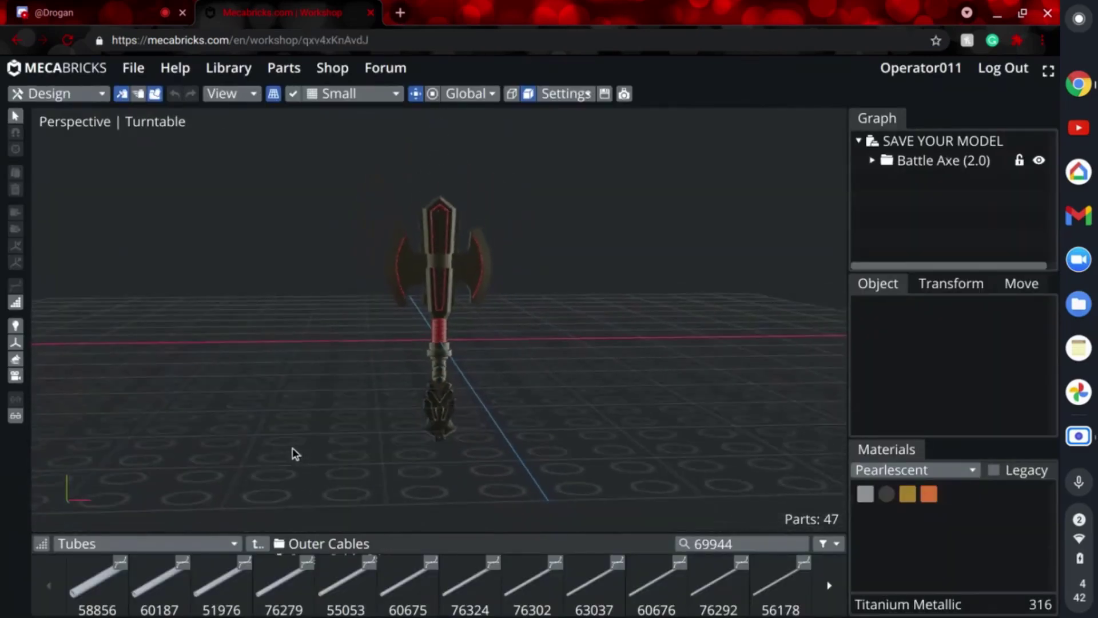
pyautogui.moveTo(281, 445)
pyautogui.mouseDown(button='right')
pyautogui.moveTo(420, 455)
pyautogui.moveTo(527, 482)
pyautogui.moveTo(412, 483)
pyautogui.moveTo(290, 461)
pyautogui.mouseUp(button='right')
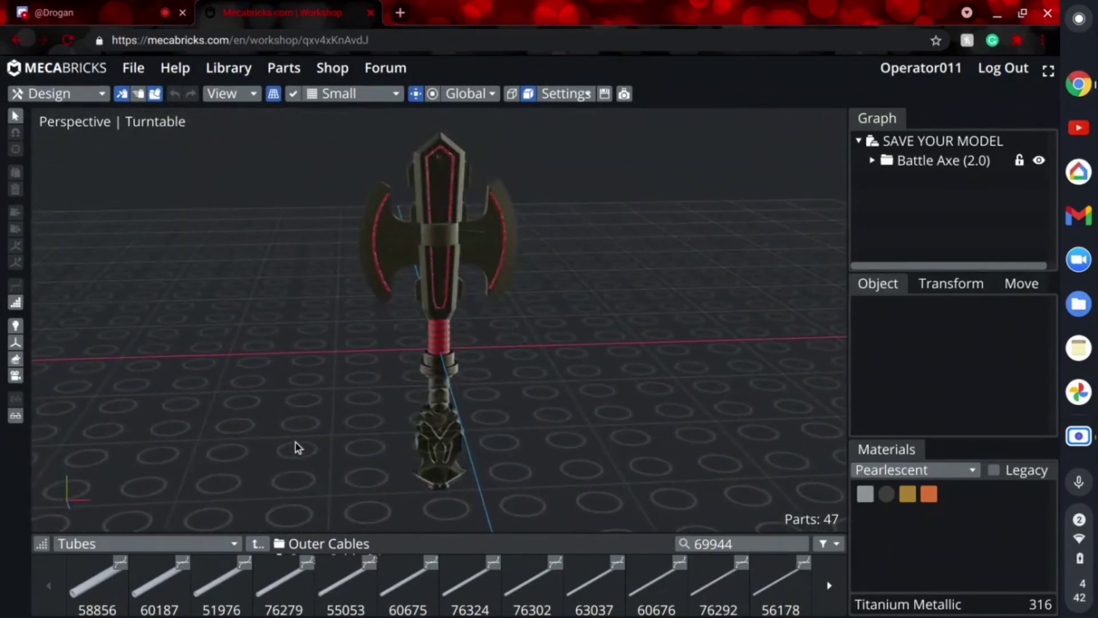